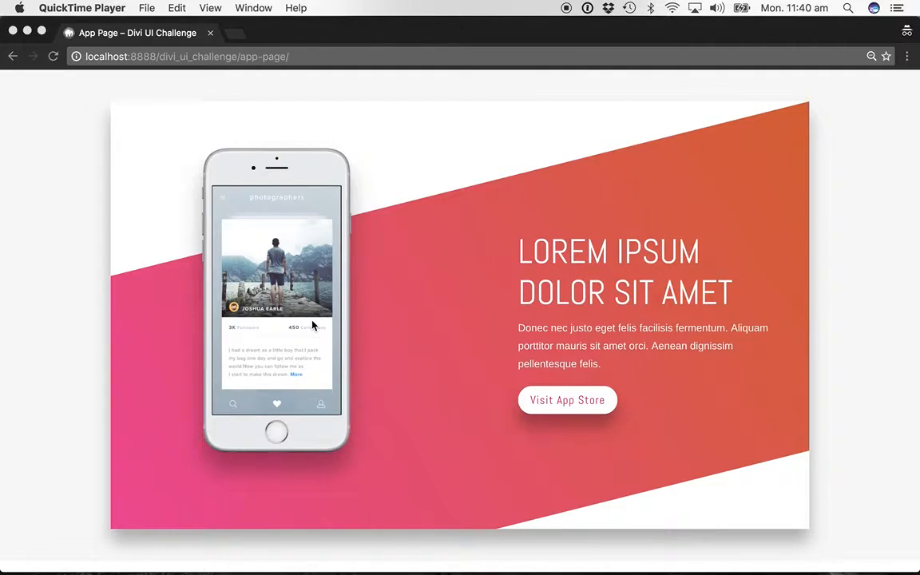
# - Start a new WordPress page in a separate browser tab and switch to it
pyautogui.click(385, 128)
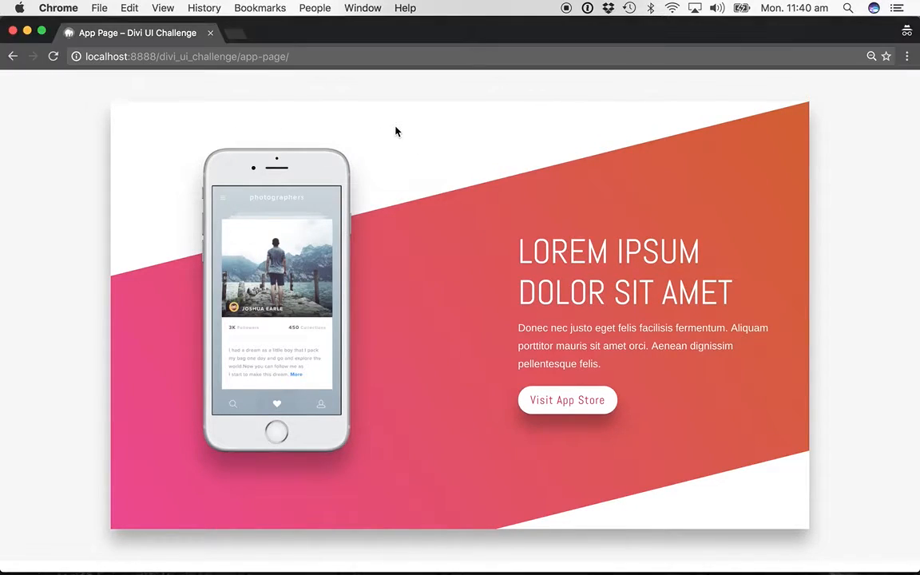
pyautogui.press('super+grave')
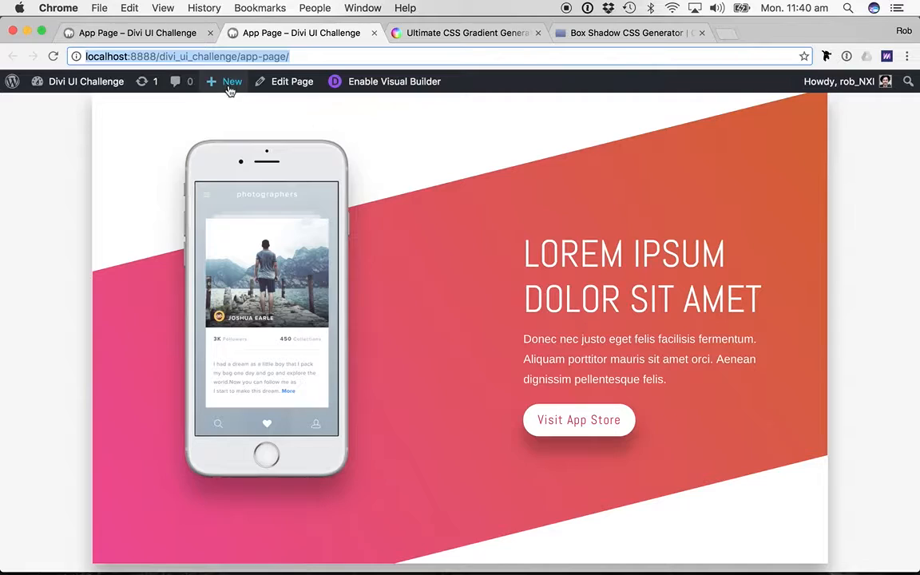
pyautogui.moveTo(230, 88)
pyautogui.keyDown('super'); pyautogui.click(216, 143); pyautogui.keyUp('super')
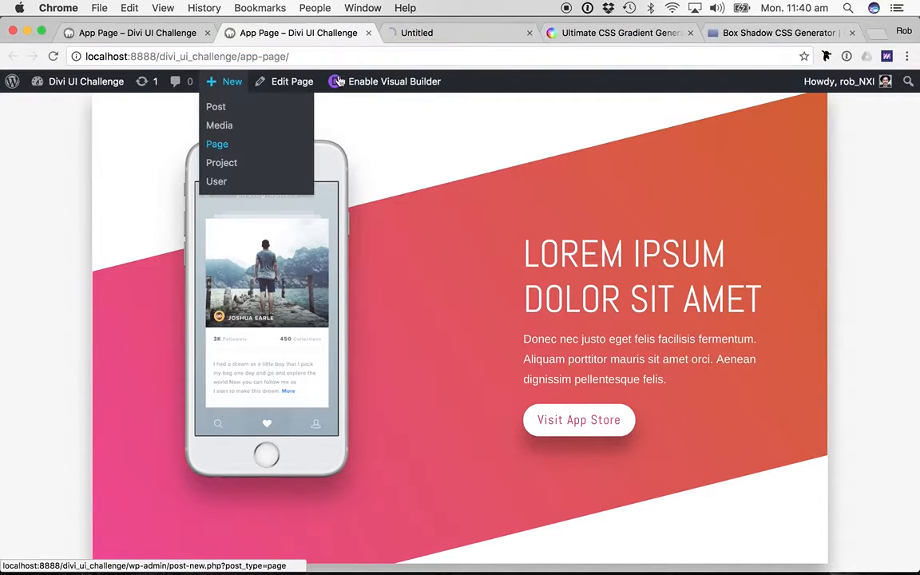
pyautogui.click(451, 30)
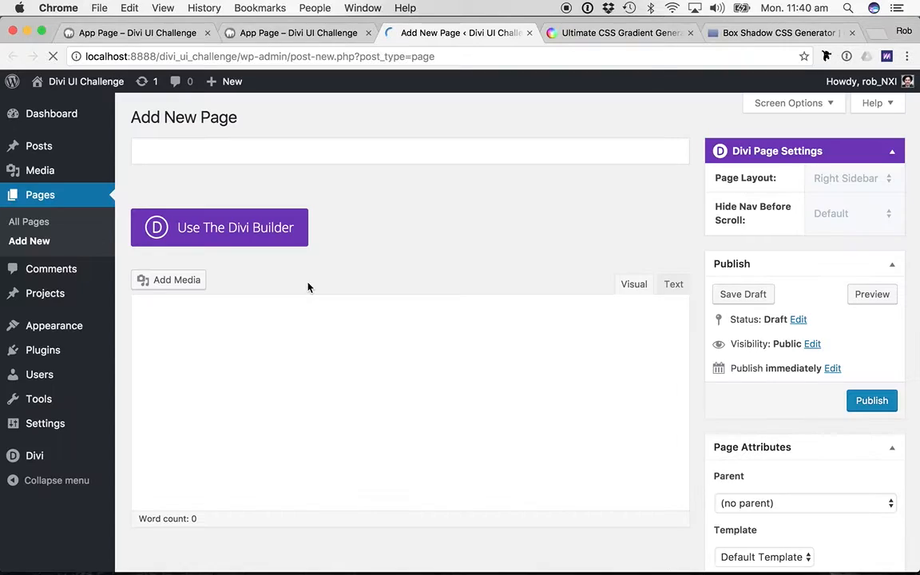
# - Title the new page "App Landing Tile"
pyautogui.click(421, 154)
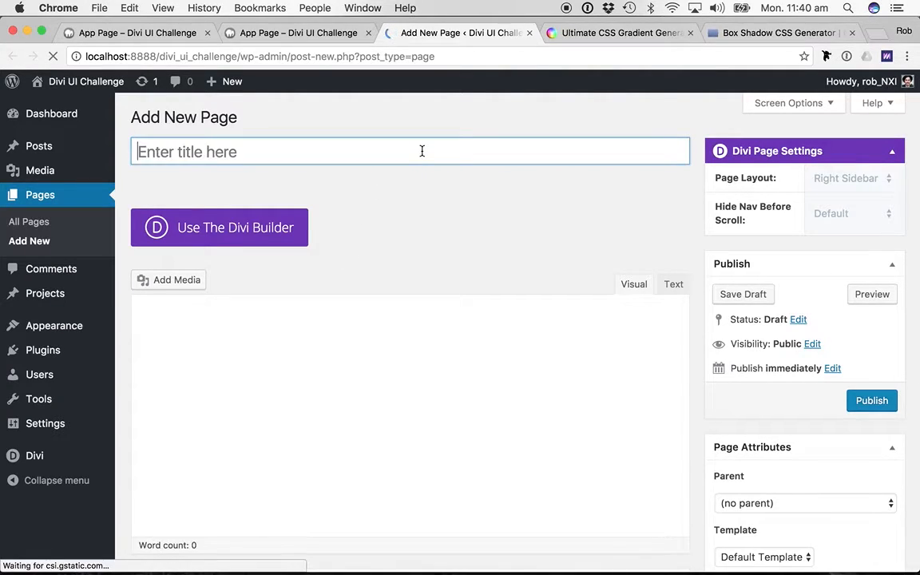
pyautogui.write('App LAnding Tile')
pyautogui.click(188, 151)
pyautogui.press('BackSpace')
pyautogui.write('a')
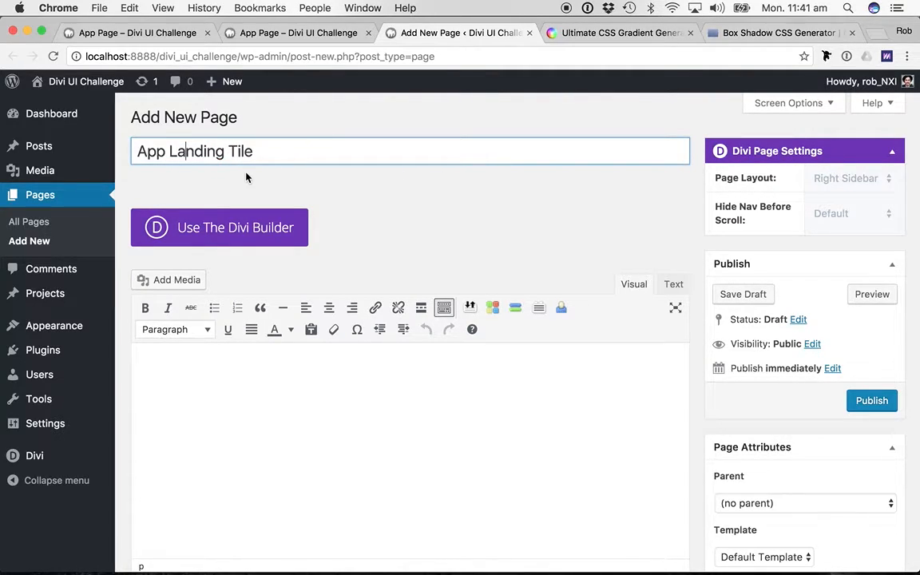
# - Set the page's template to Blank Page
pyautogui.scroll(-3, 772, 335)
pyautogui.click(772, 437)
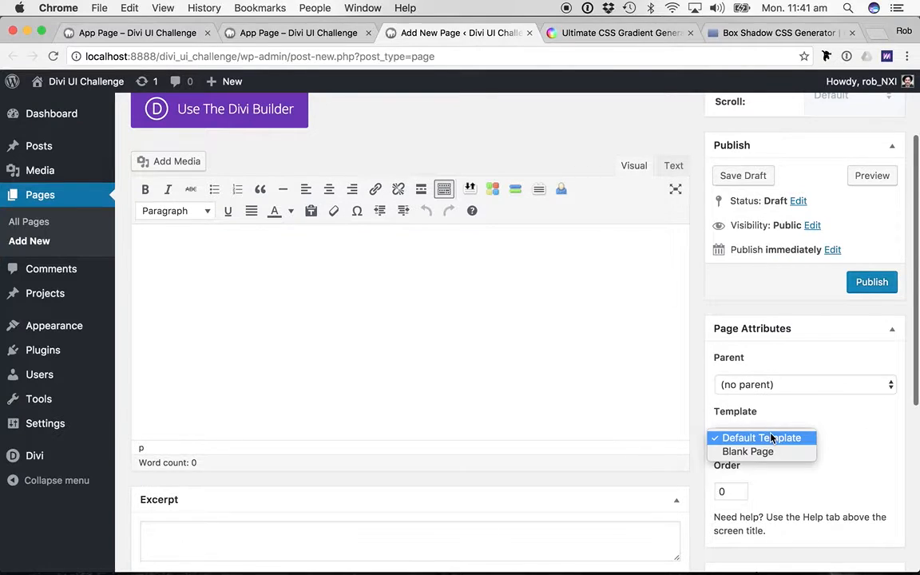
pyautogui.click(764, 452)
pyautogui.scroll(3, 567, 292)
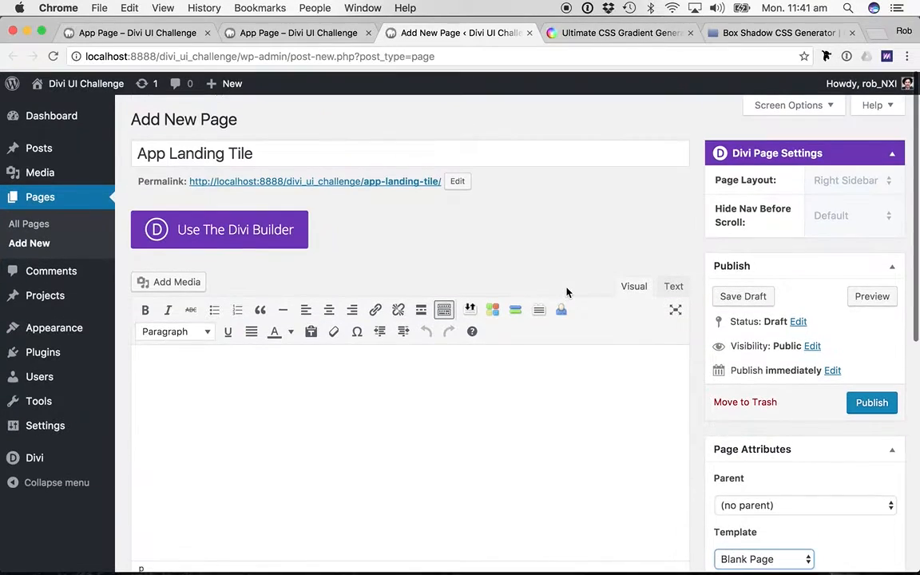
# - Publish the page and open it in Divi's Visual Builder
pyautogui.click(893, 407)
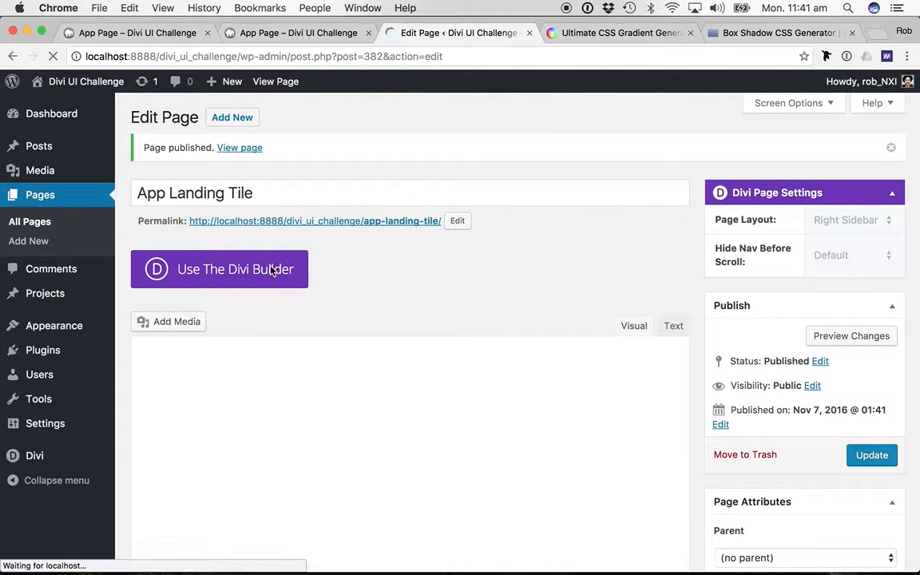
pyautogui.click(273, 269)
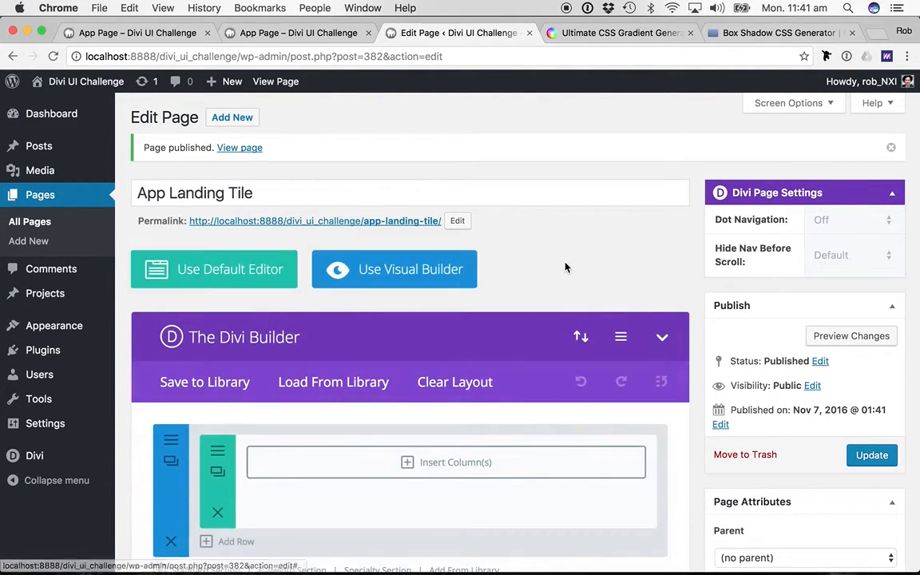
pyautogui.click(438, 275)
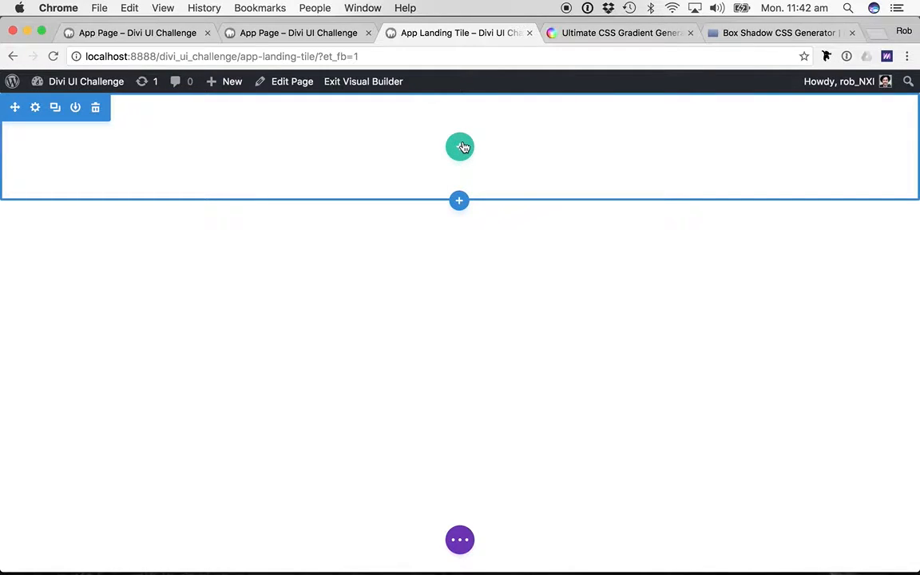
# - Set the section's background color to #f7f7f7 and save the section settings
pyautogui.click(35, 107)
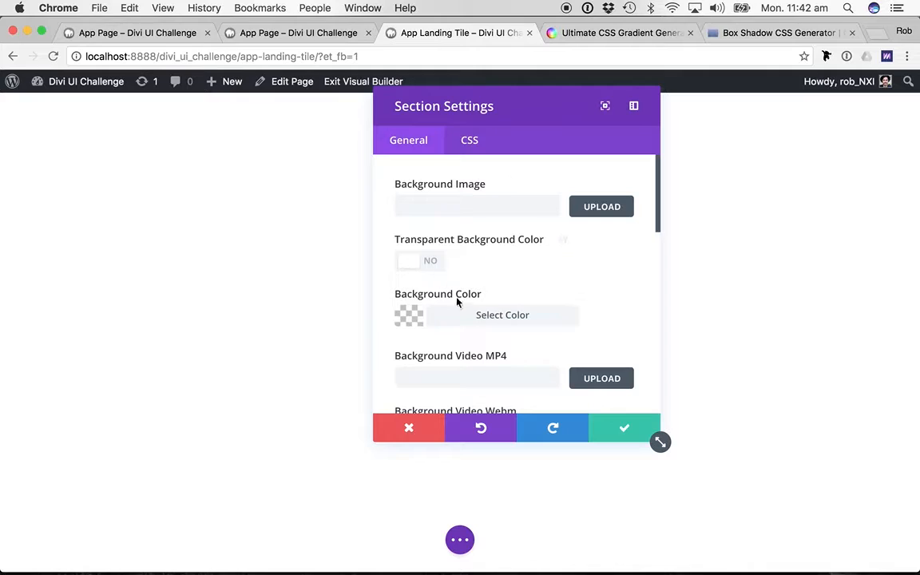
pyautogui.click(452, 315)
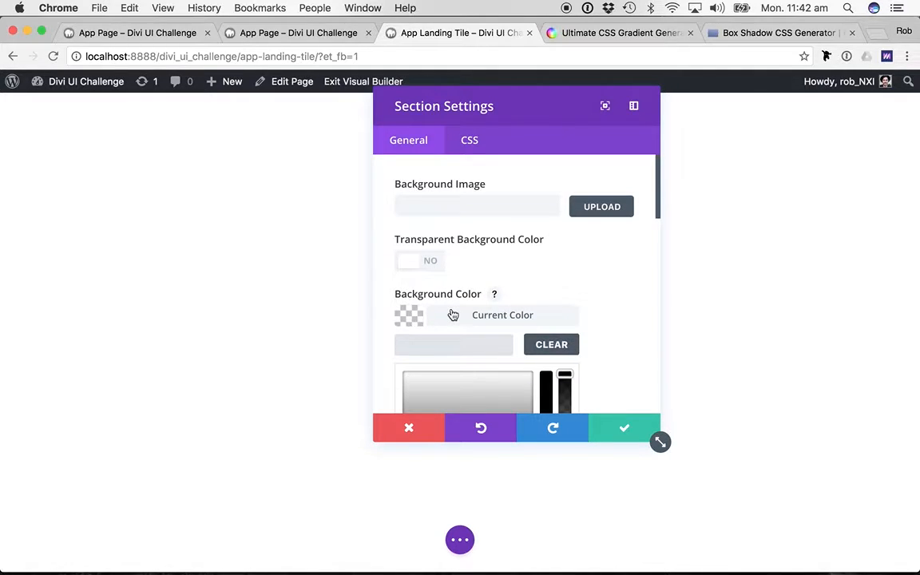
pyautogui.write('#f7f7f')
pyautogui.press('BackSpace')
pyautogui.press('BackSpace')
pyautogui.write('7f7')
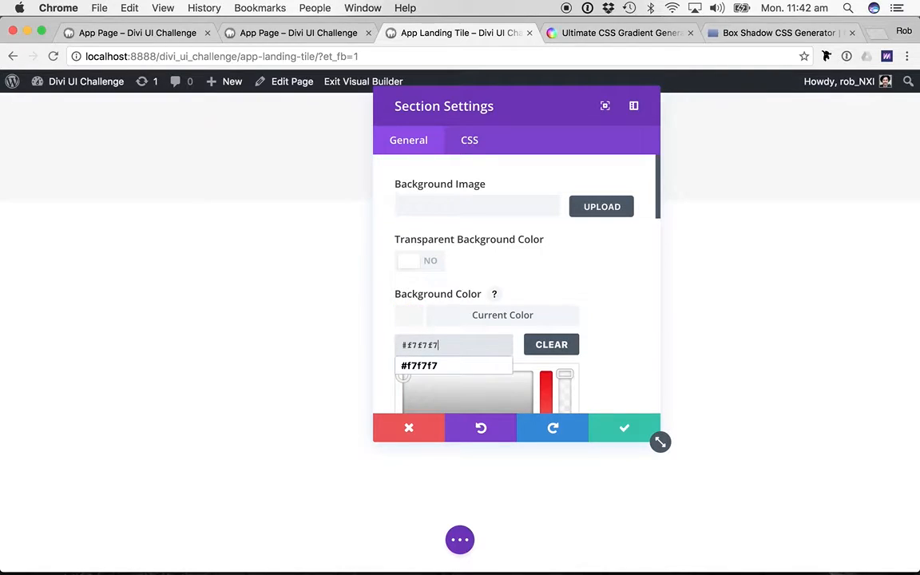
pyautogui.click(623, 427)
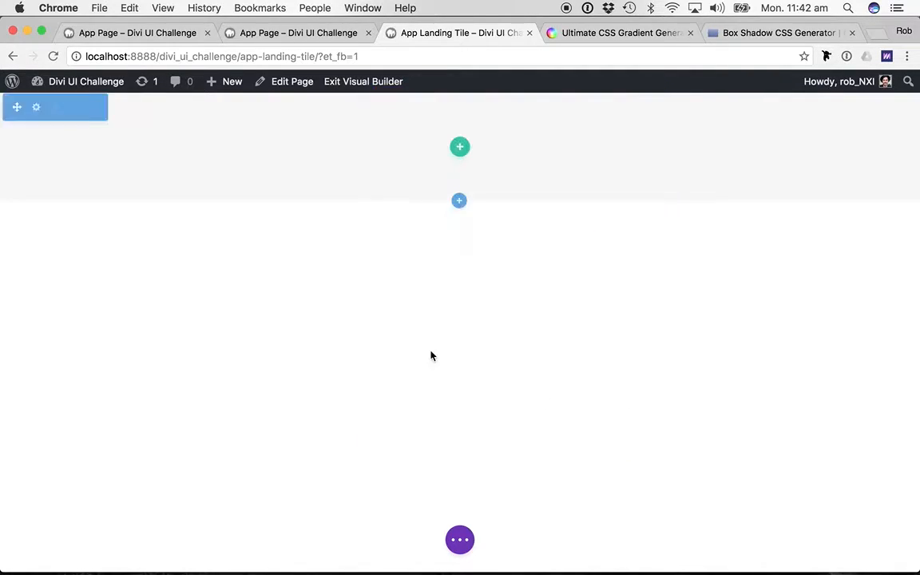
# - Insert a row with two equal columns and add an Image module without an image to its first column
pyautogui.click(460, 148)
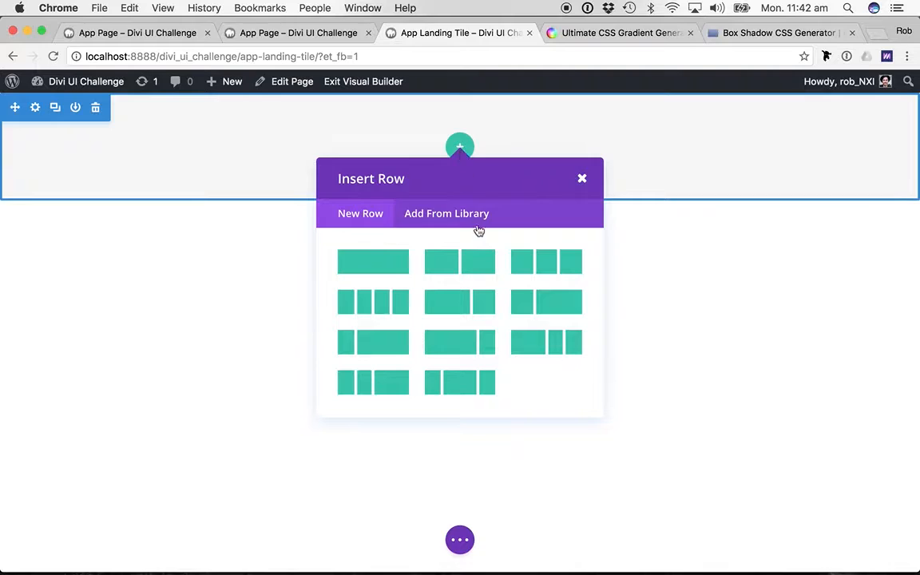
pyautogui.click(456, 265)
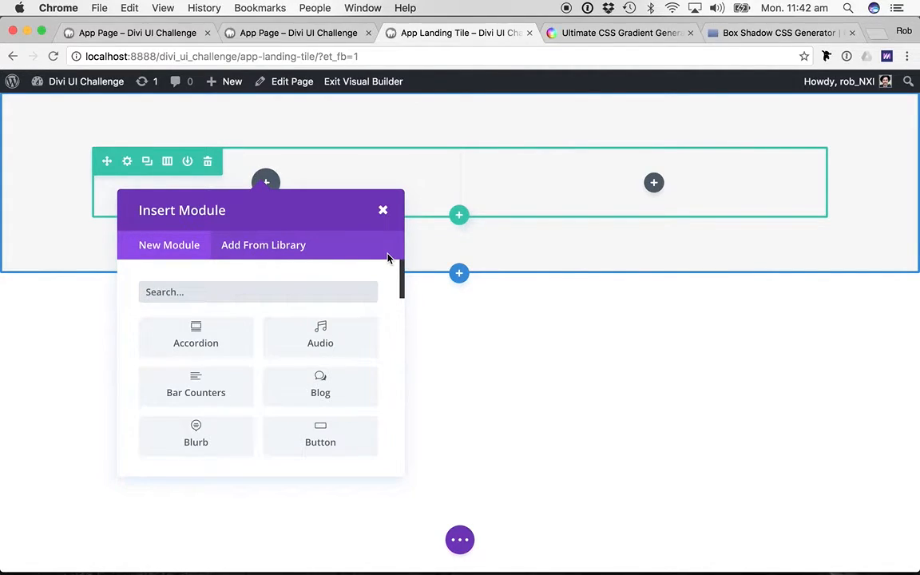
pyautogui.write('im')
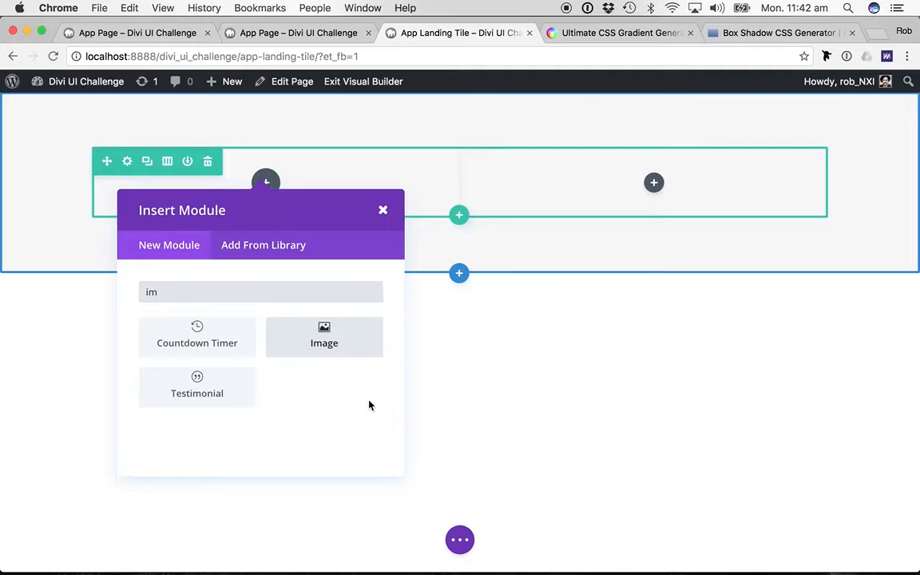
pyautogui.click(324, 337)
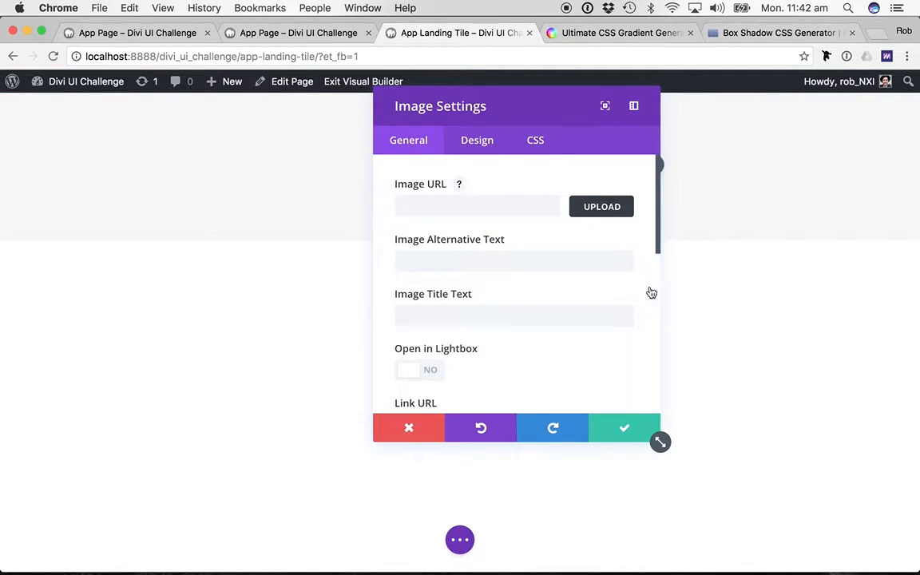
pyautogui.click(404, 429)
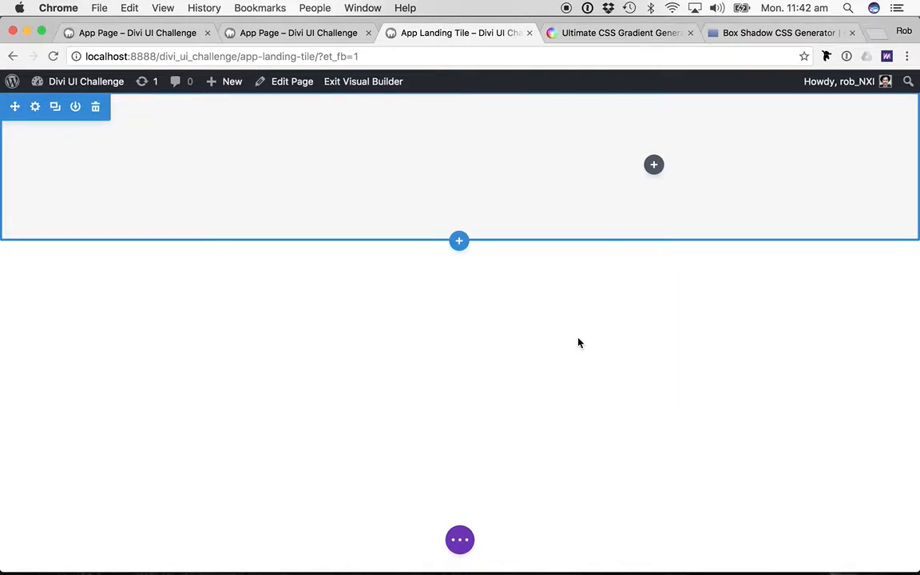
# - Switch to Affinity Designer and examine the slanted gradient shape made for the tile's background
pyautogui.press('super+Tab')
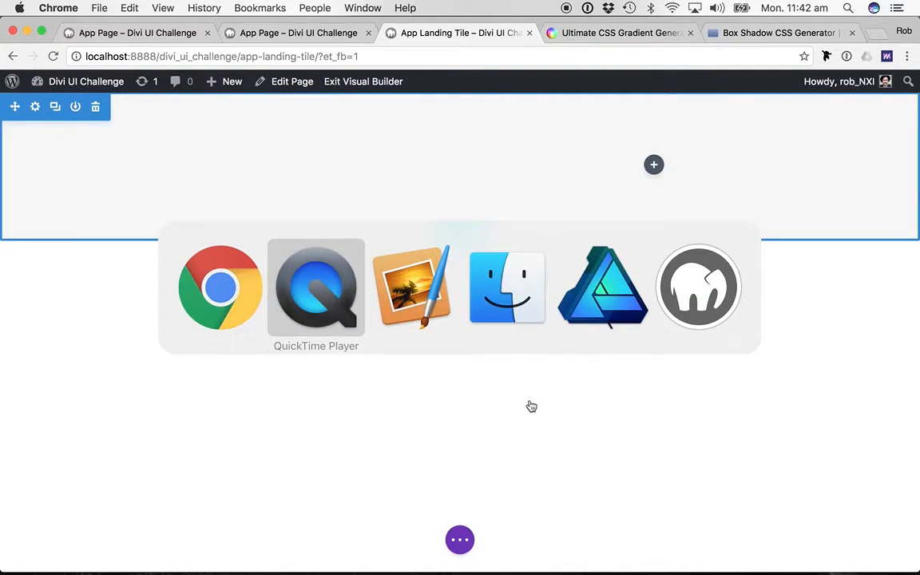
pyautogui.click(607, 311)
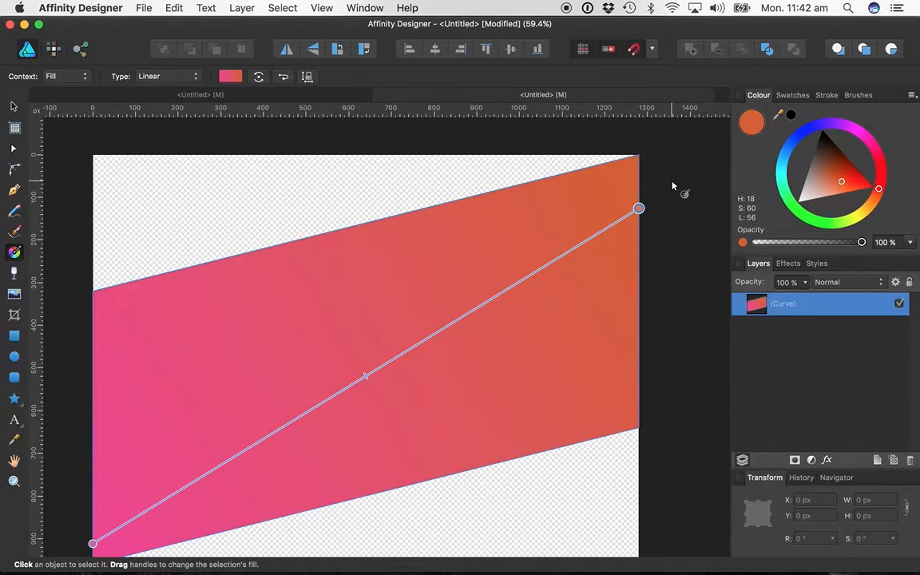
pyautogui.scroll(-2, 672, 186)
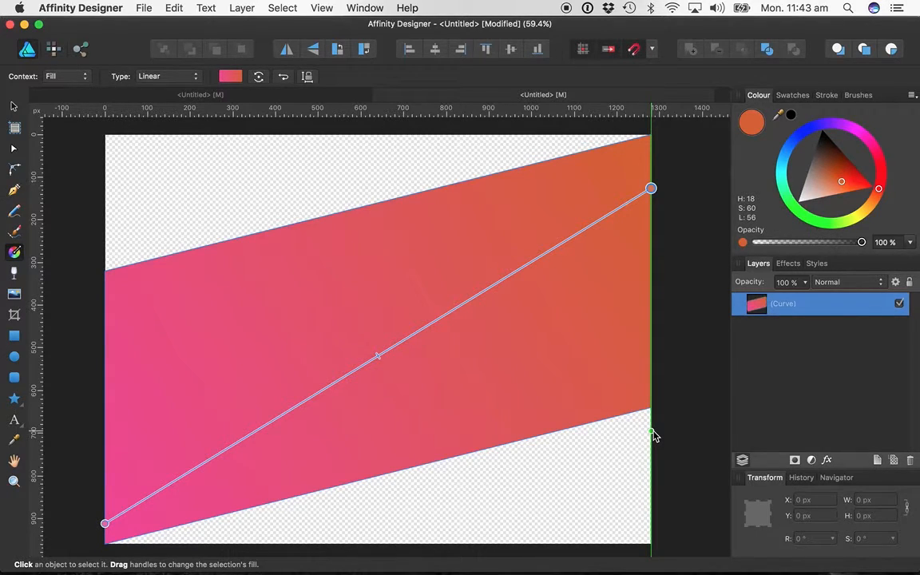
# - Switch back to Chrome and use slice.svg from the media library as the row's background image
pyautogui.press('super+Tab')
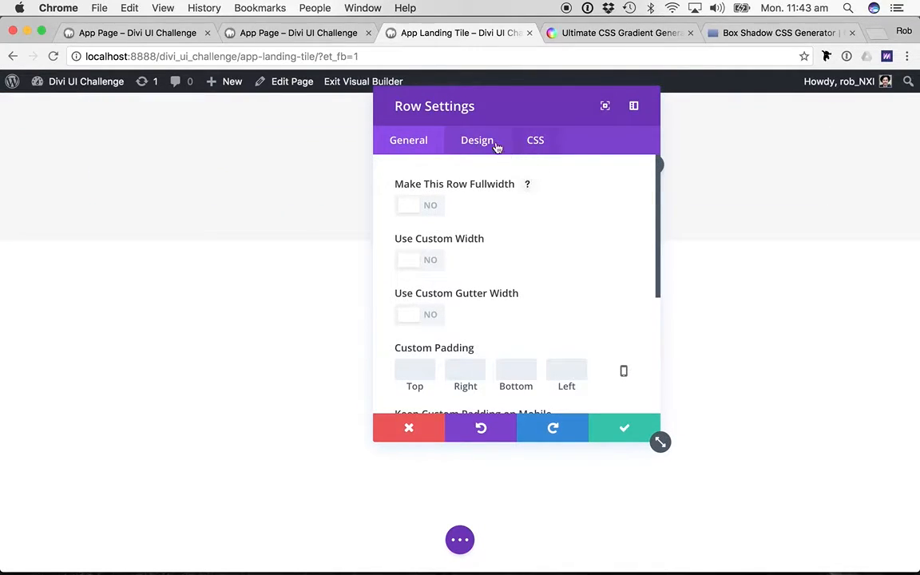
pyautogui.click(495, 141)
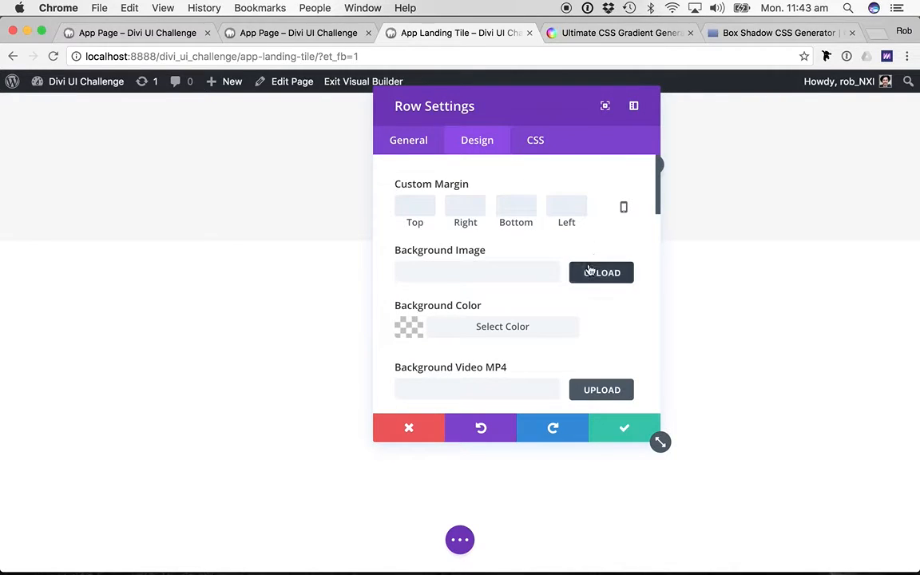
pyautogui.click(589, 273)
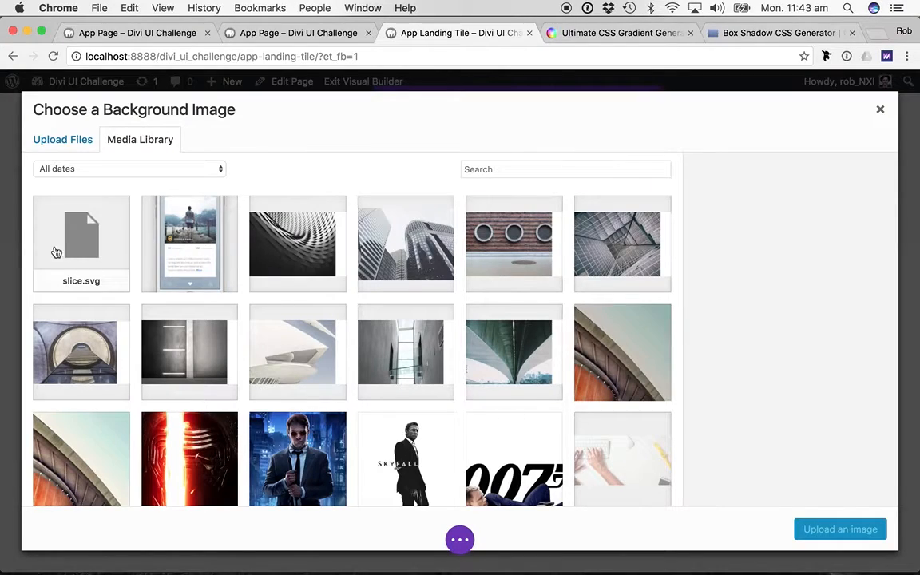
pyautogui.click(70, 236)
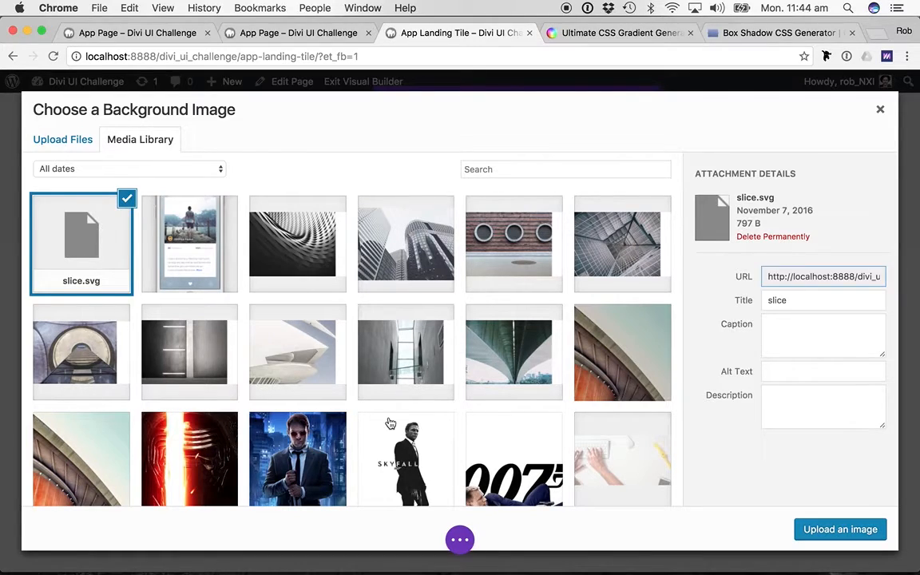
pyautogui.click(846, 531)
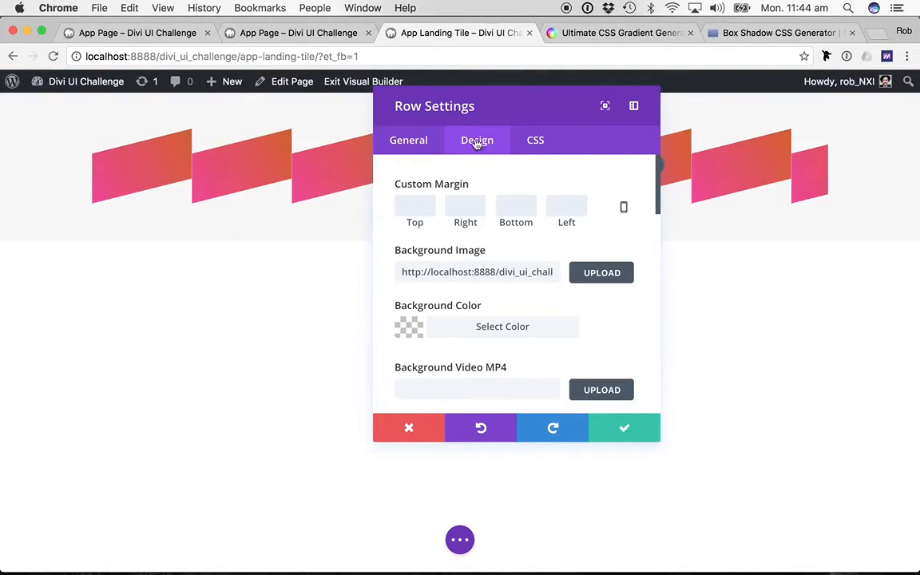
# - Add "background-size: cover;" to the row's Main Element custom CSS, save it, and compare the row with the finished App Page design
pyautogui.click(535, 140)
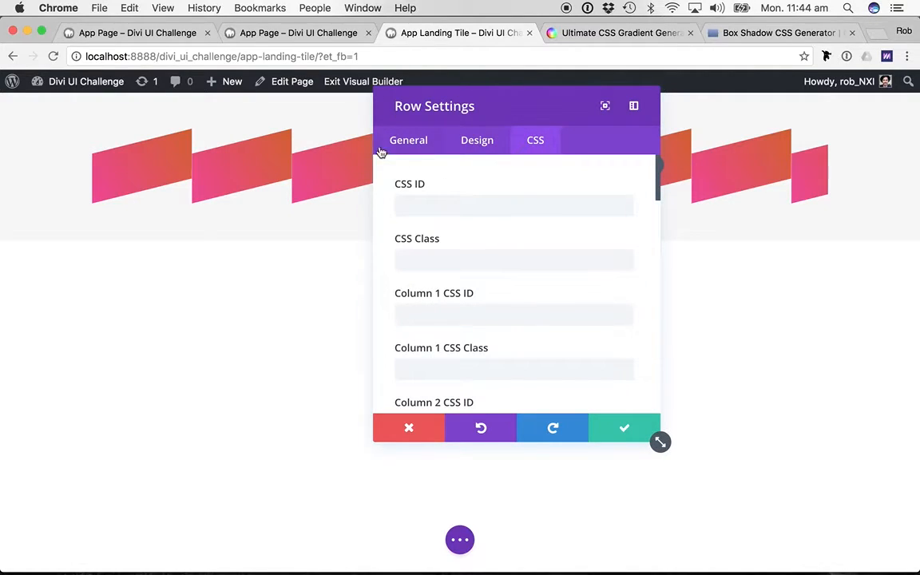
pyautogui.scroll(-5, 474, 264)
pyautogui.scroll(-3, 474, 263)
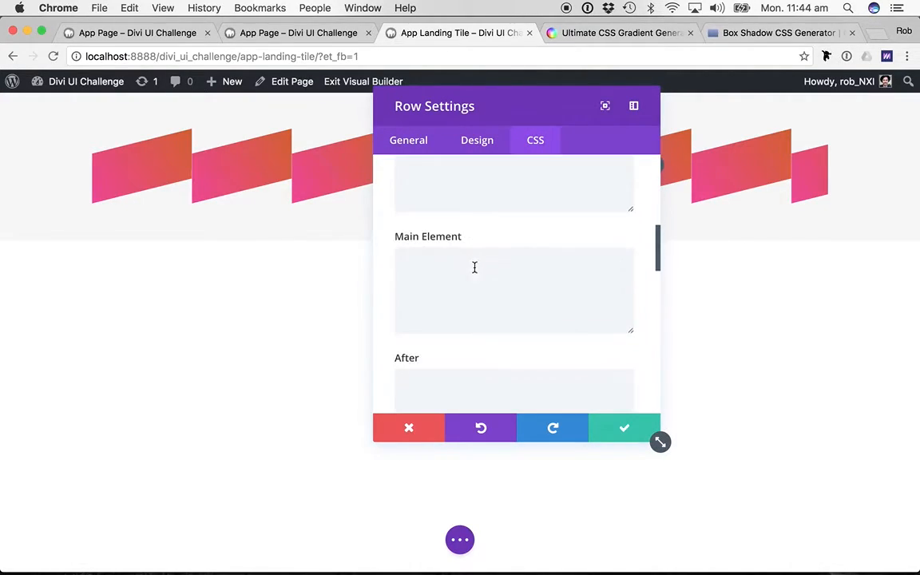
pyautogui.click(464, 284)
pyautogui.write('backgrou')
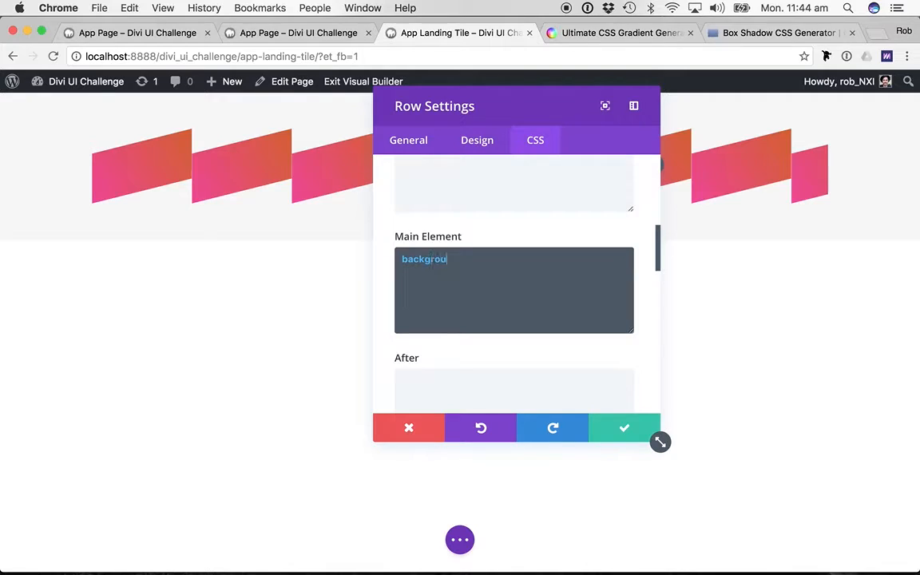
pyautogui.write('nd-size: cover;')
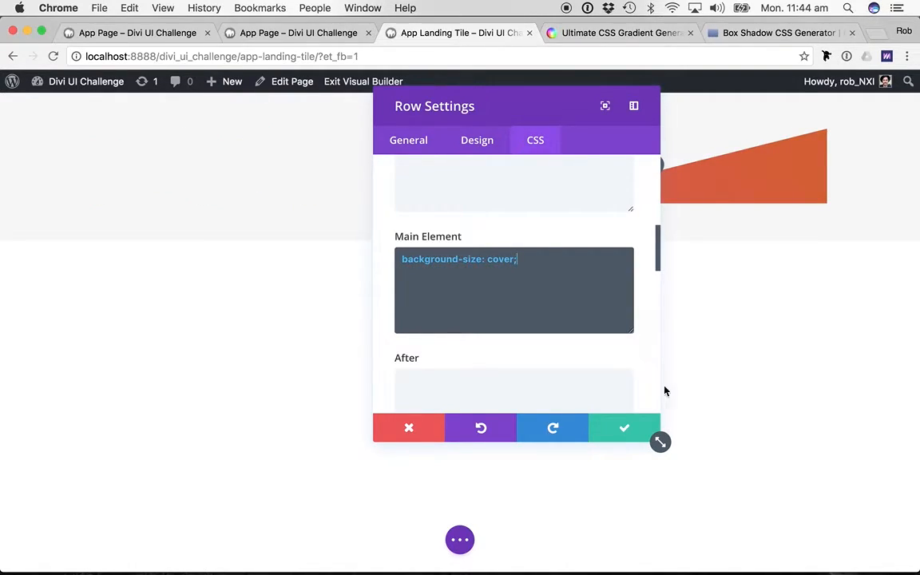
pyautogui.click(624, 427)
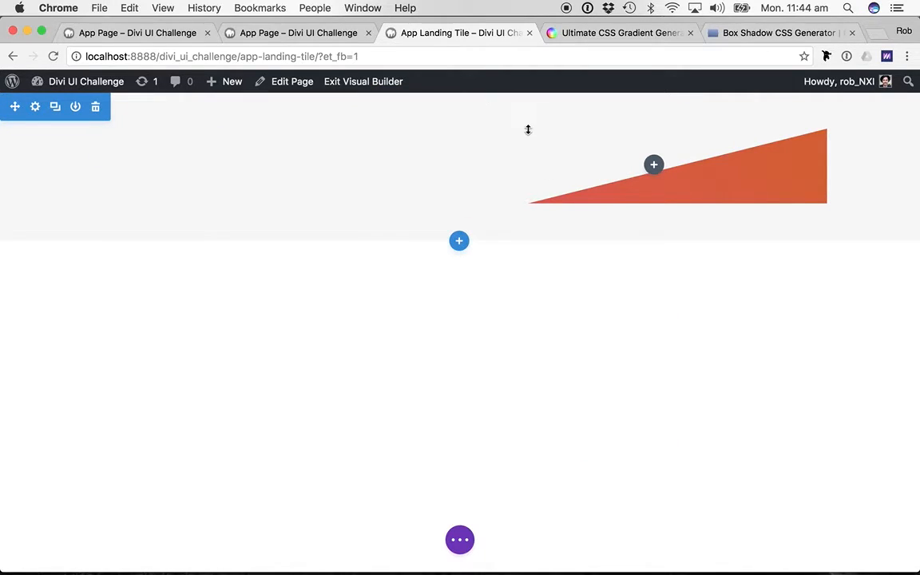
pyautogui.press('super+grave')
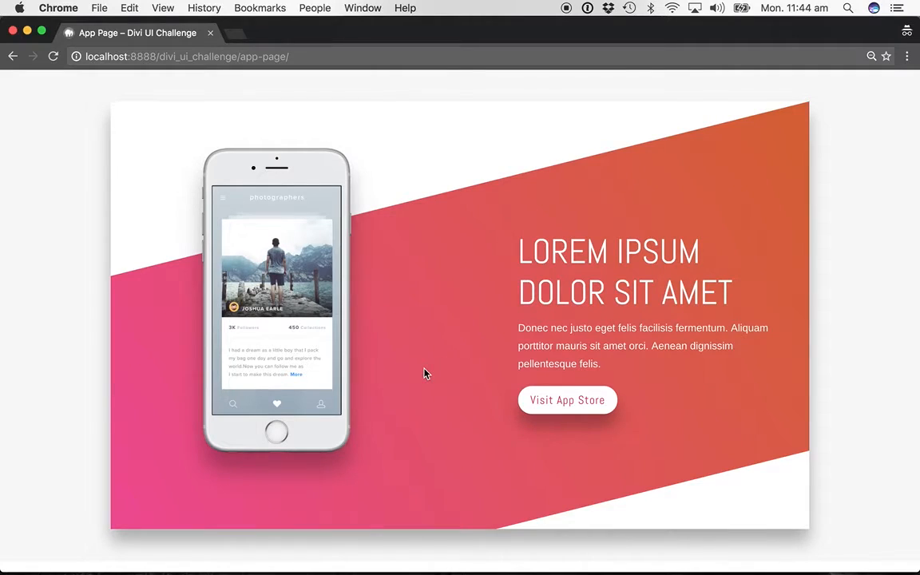
pyautogui.press('super+grave')
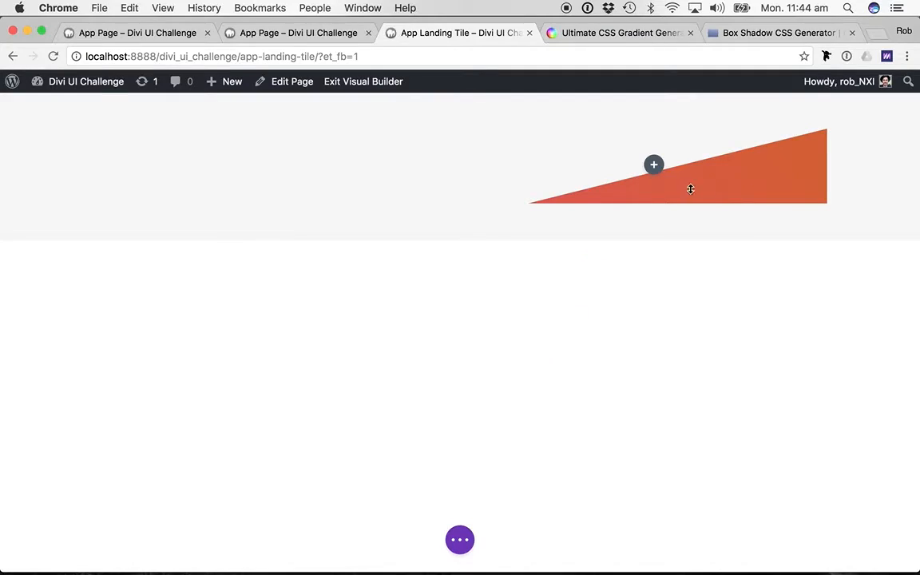
# - Add a Call To Action module to the row's second column
pyautogui.click(655, 167)
pyautogui.write('ca')
pyautogui.click(593, 336)
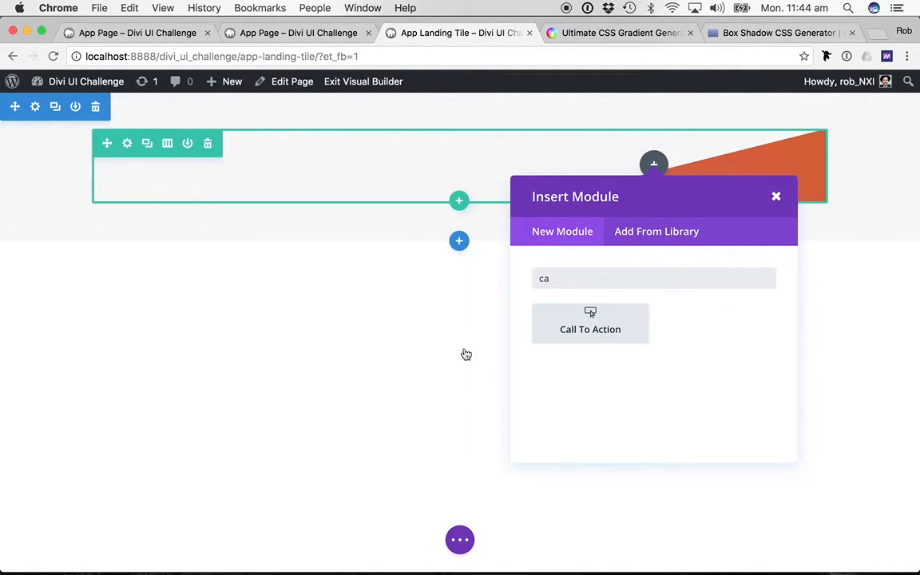
# - Open lorem2.com in a new browser tab as a source of placeholder text
pyautogui.click(876, 33)
pyautogui.write('lo')
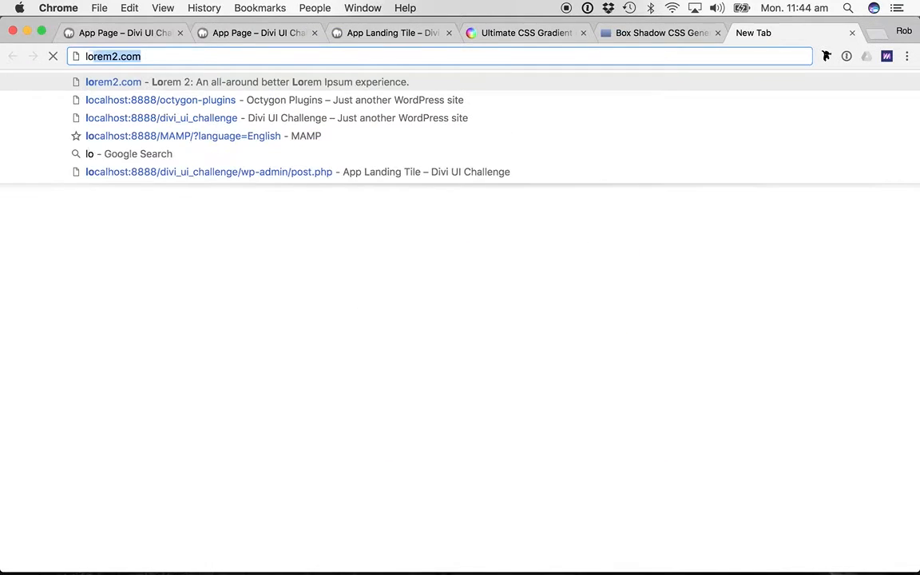
pyautogui.press('Return')
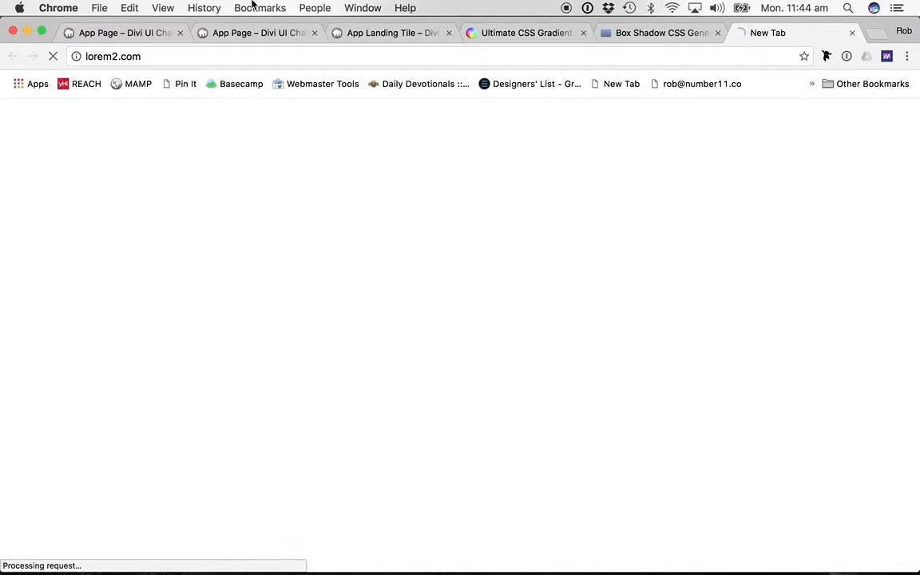
# - Back in the Call To Action settings, set the button URL to "#" and the button text to "Visit App Store"
pyautogui.click(385, 34)
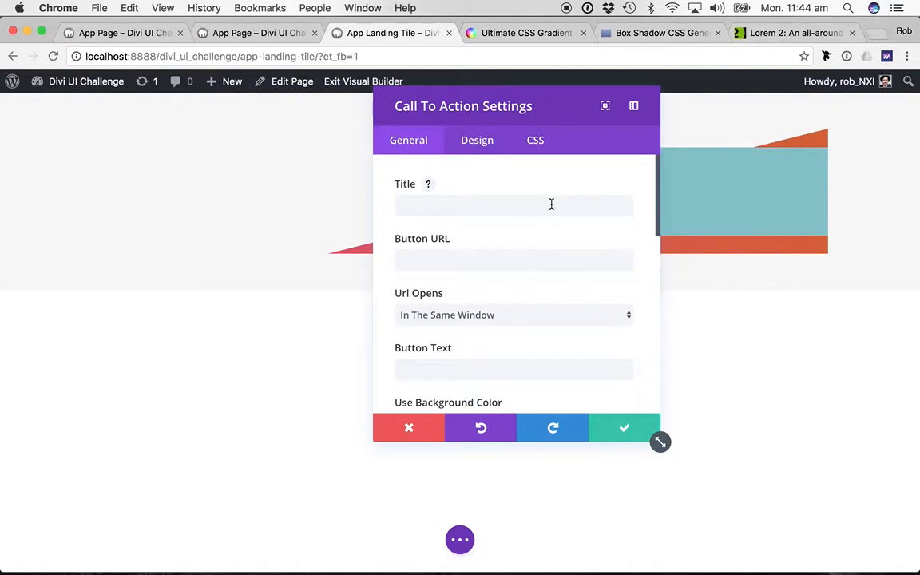
pyautogui.click(485, 264)
pyautogui.write('#')
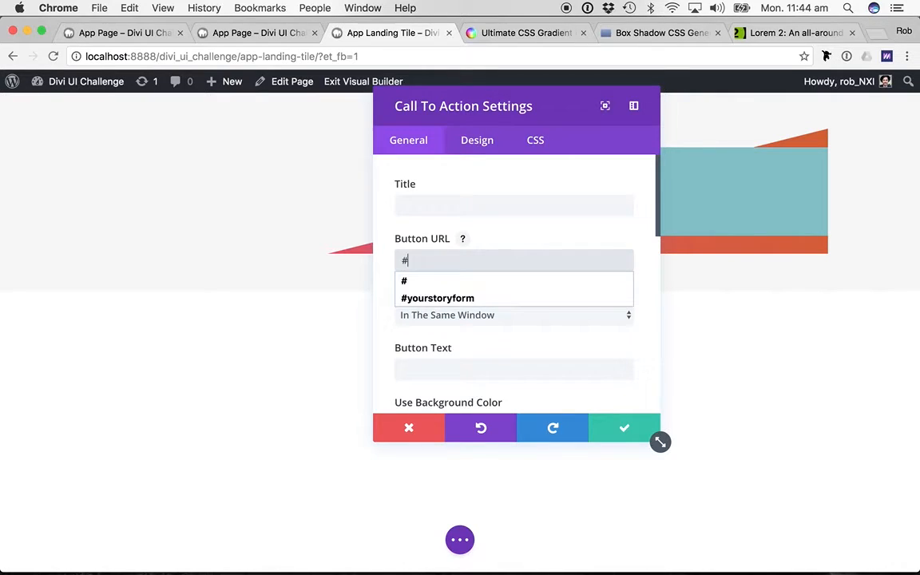
pyautogui.click(463, 378)
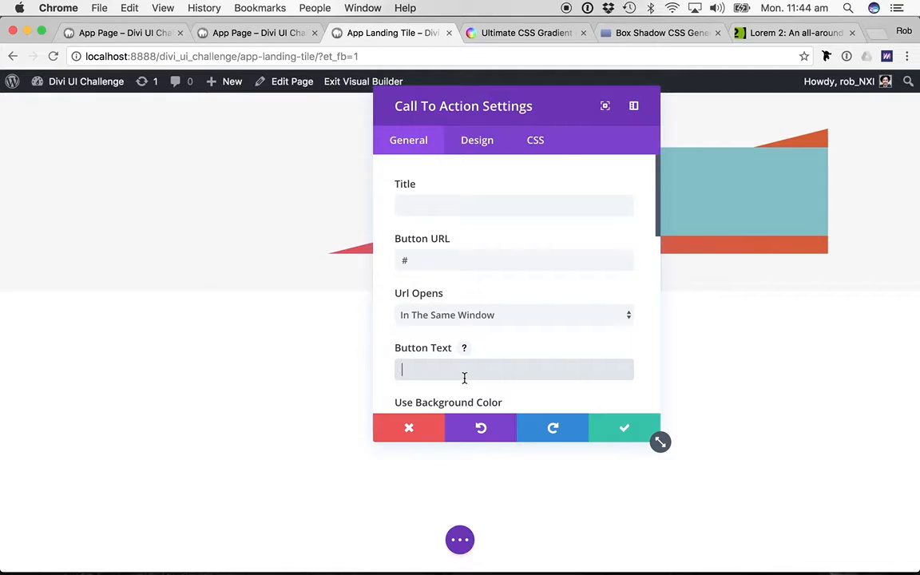
pyautogui.write('D')
pyautogui.press('BackSpace')
pyautogui.write('Visi')
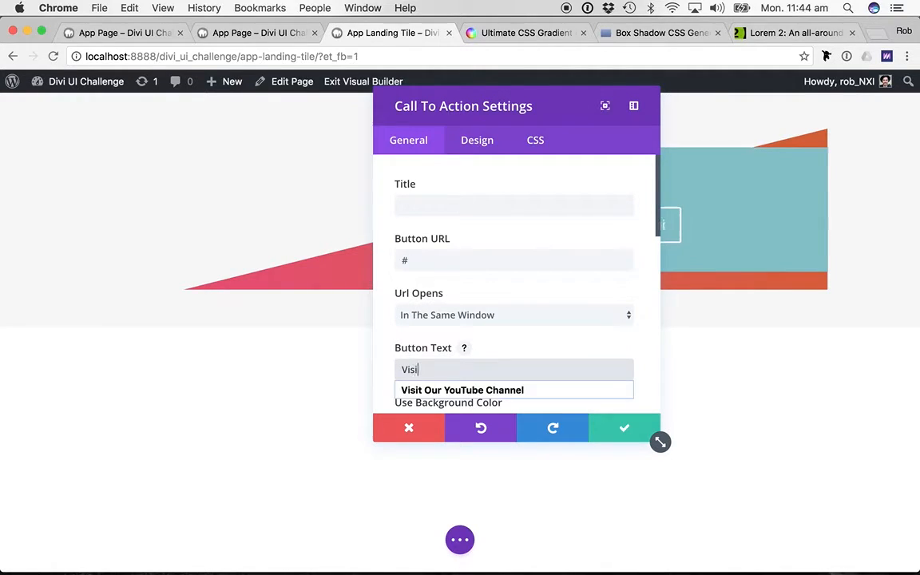
pyautogui.write('t App Store')
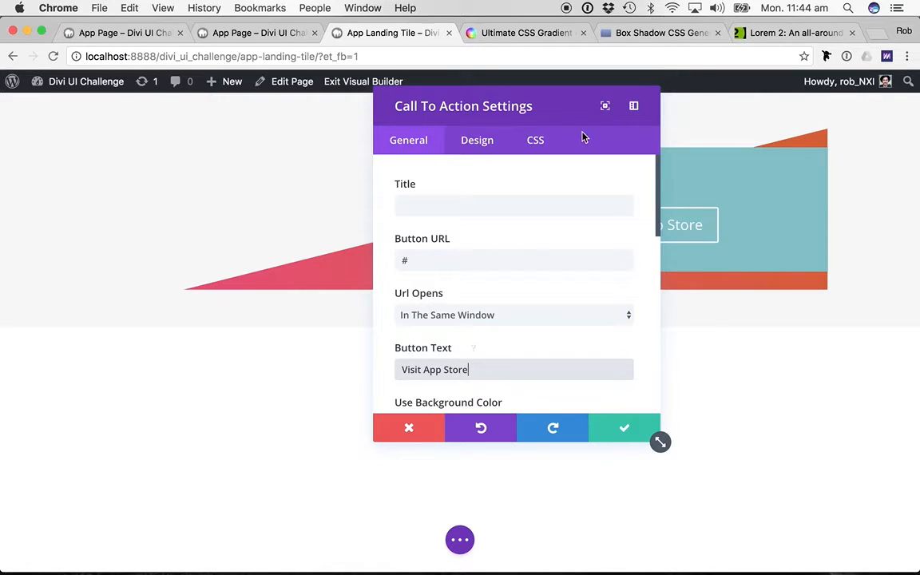
# - Copy "Lorem ipsum dolor sit amet" from the Lorem 2 page and use it as the Call To Action's title
pyautogui.moveTo(563, 112); pyautogui.dragTo(300, 130)
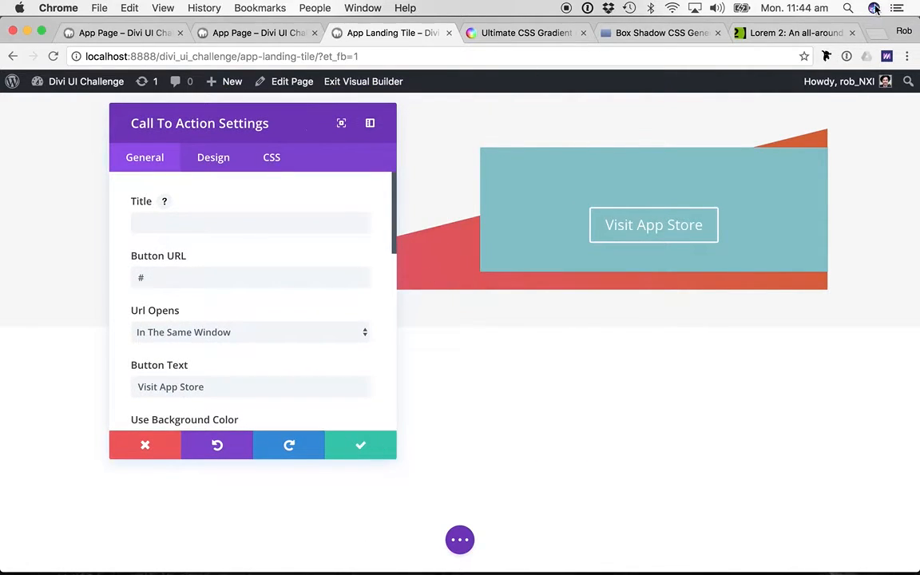
pyautogui.click(824, 34)
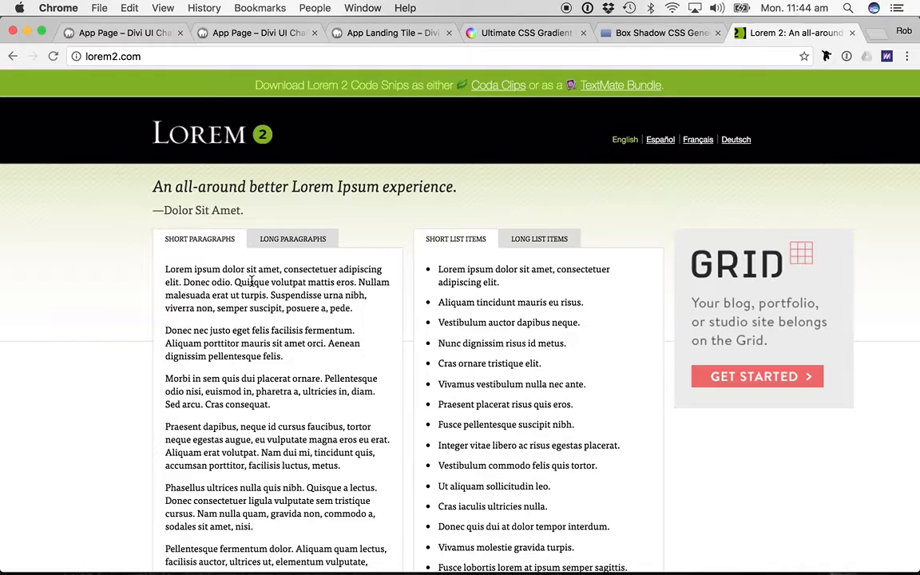
pyautogui.moveTo(279, 269); pyautogui.dragTo(163, 269)
pyautogui.press('super+c')
pyautogui.click(356, 33)
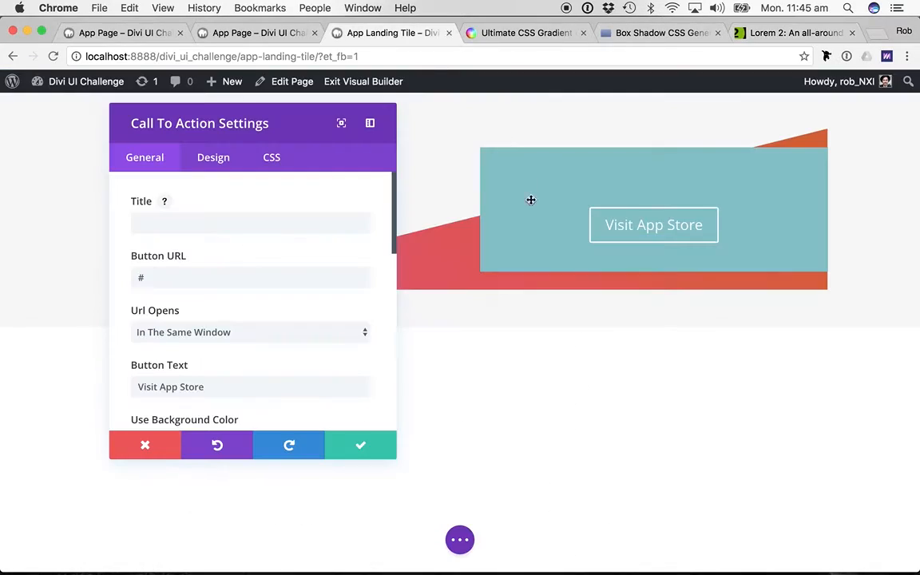
pyautogui.click(172, 219)
pyautogui.press('super+v')
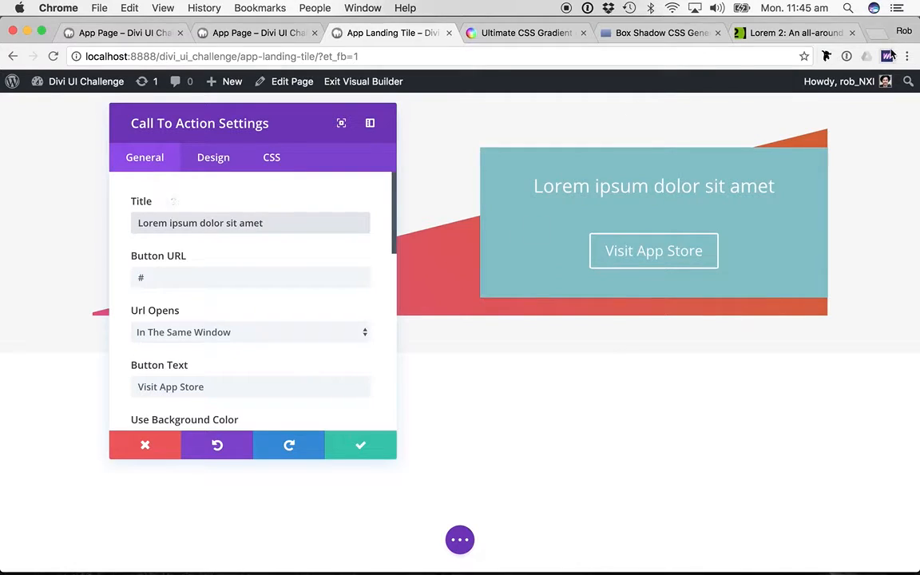
# - Copy the second short paragraph, starting "Donec nec justo", from the Lorem 2 page and return to the App Landing Tile page
pyautogui.click(820, 38)
pyautogui.tripleClick(279, 331)
pyautogui.press('super+c')
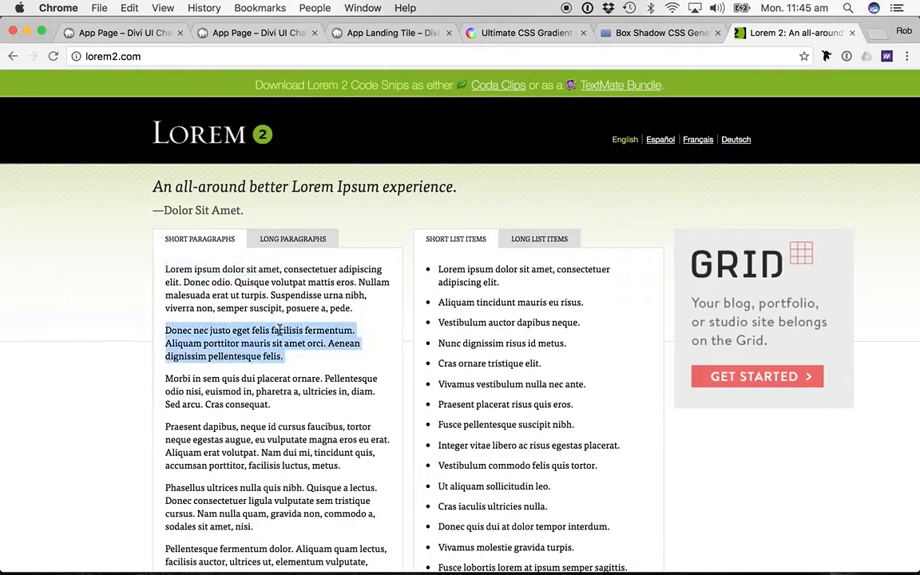
pyautogui.click(355, 33)
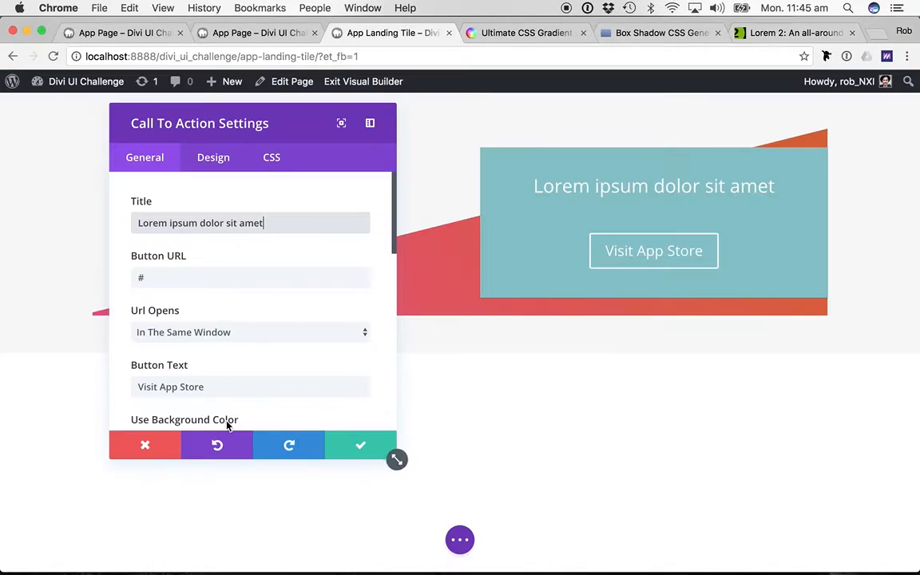
# - Turn off the Call To Action's background color and set its text orientation to Left
pyautogui.scroll(-5, 305, 351)
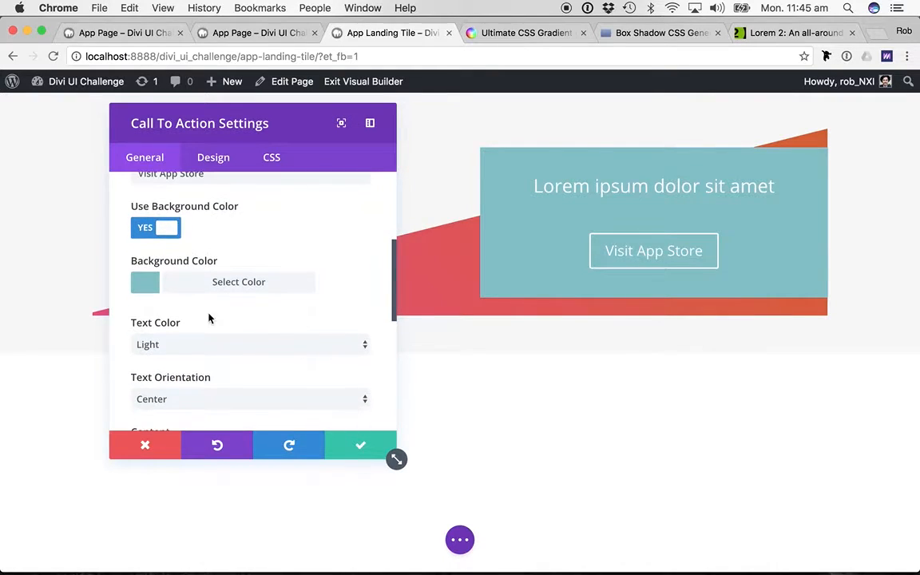
pyautogui.click(149, 230)
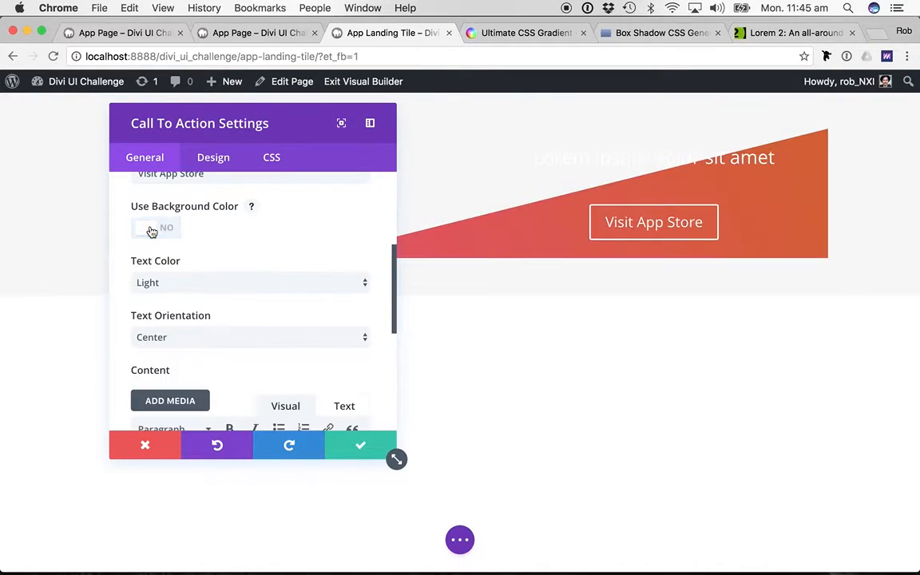
pyautogui.scroll(-1, 280, 269)
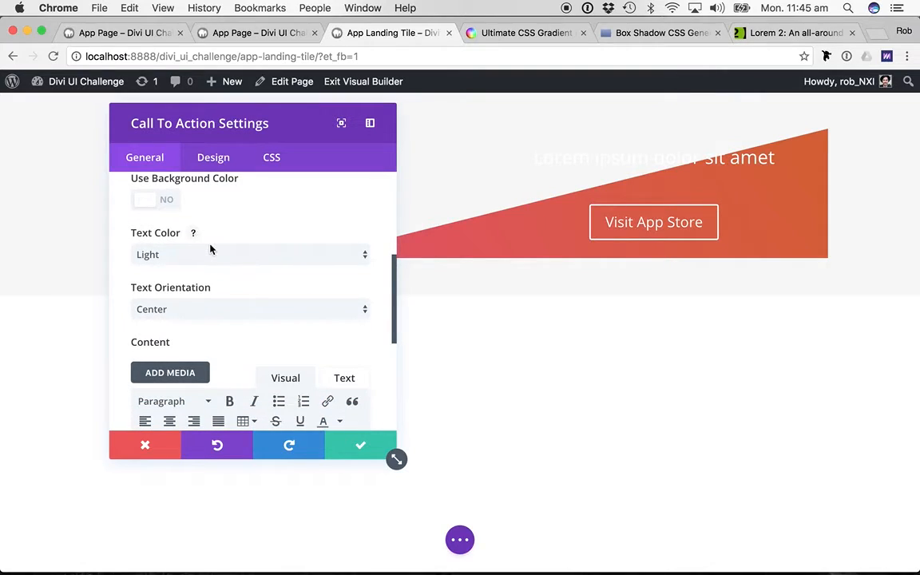
pyautogui.click(243, 312)
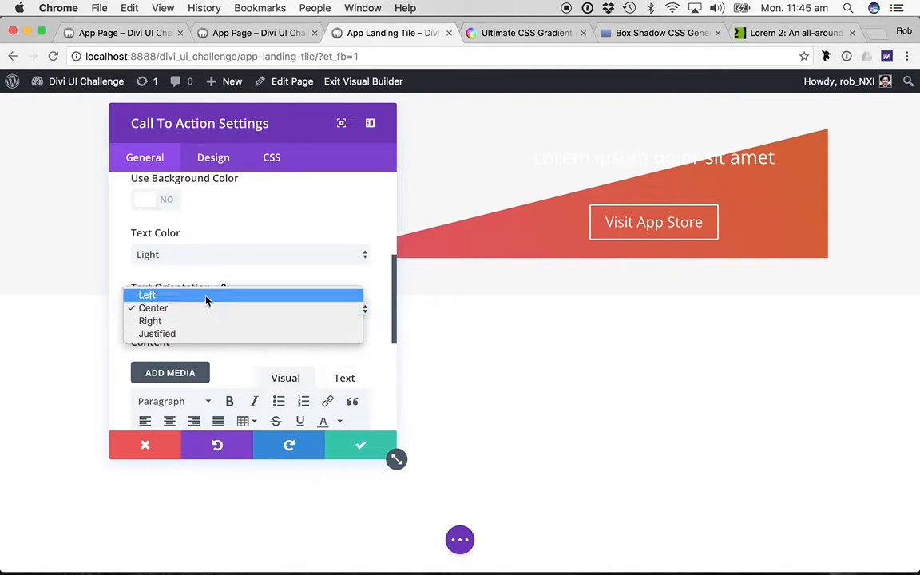
pyautogui.click(205, 297)
# - Paste the copied "Donec nec justo" paragraph as the Call To Action's content
pyautogui.scroll(-4, 264, 331)
pyautogui.click(241, 335)
pyautogui.press('super+v')
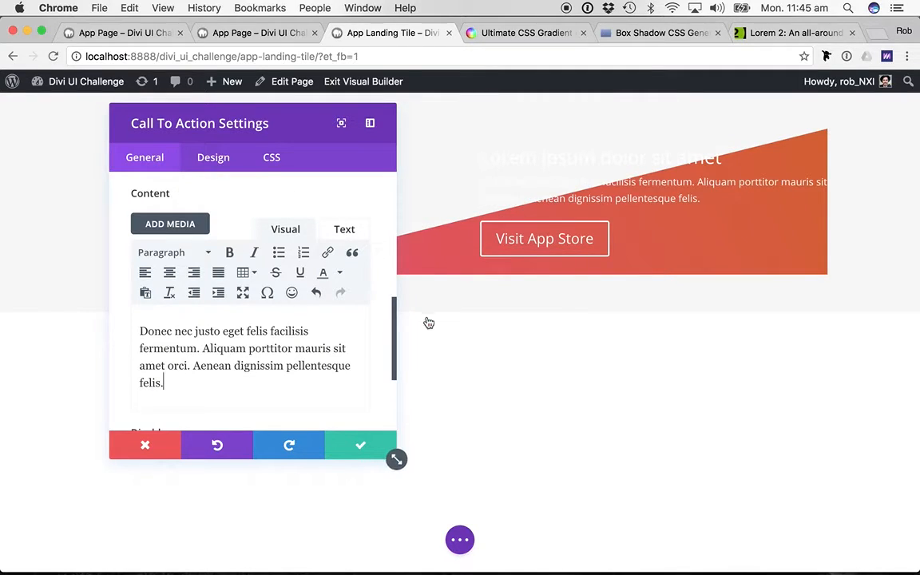
# - Set the Call To Action's header font to Abel and its header font size to 62px
pyautogui.click(213, 157)
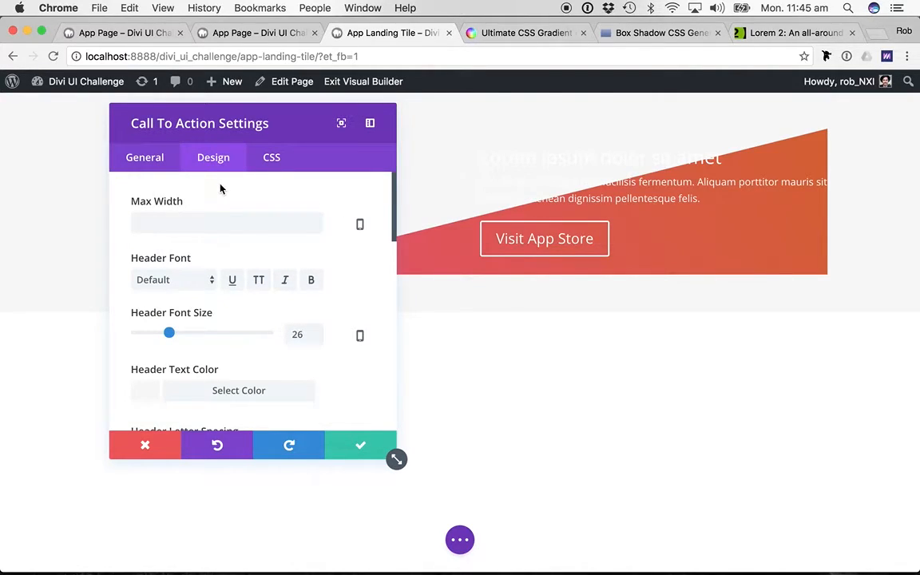
pyautogui.click(179, 283)
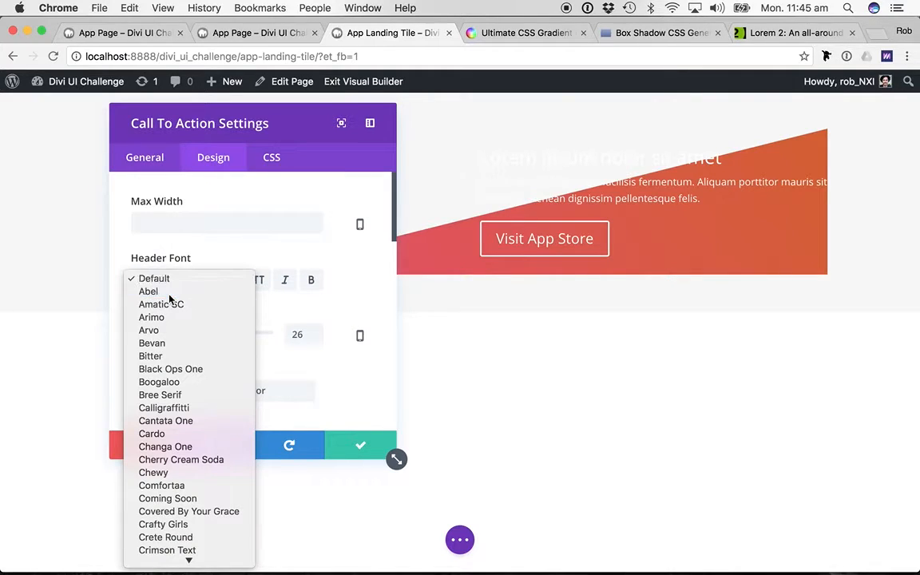
pyautogui.click(169, 292)
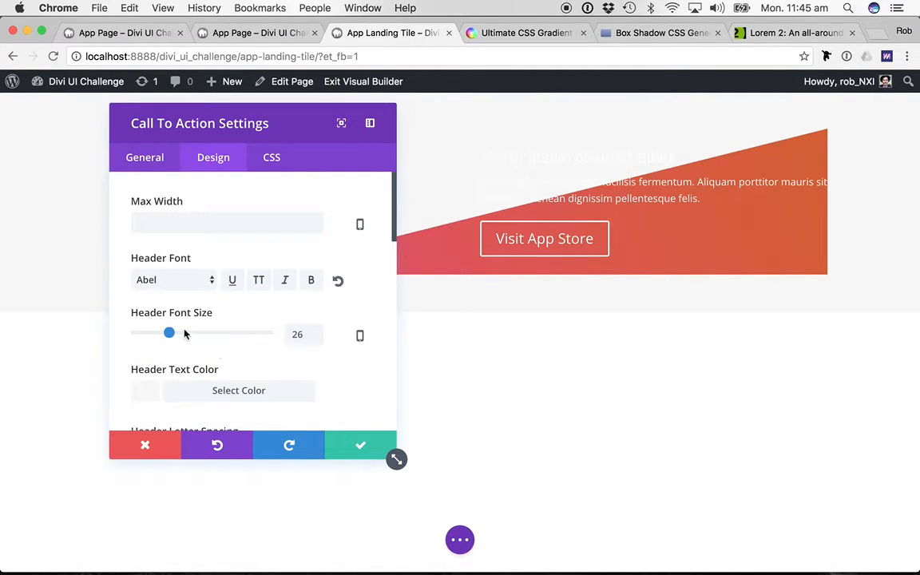
pyautogui.moveTo(168, 332); pyautogui.dragTo(215, 336)
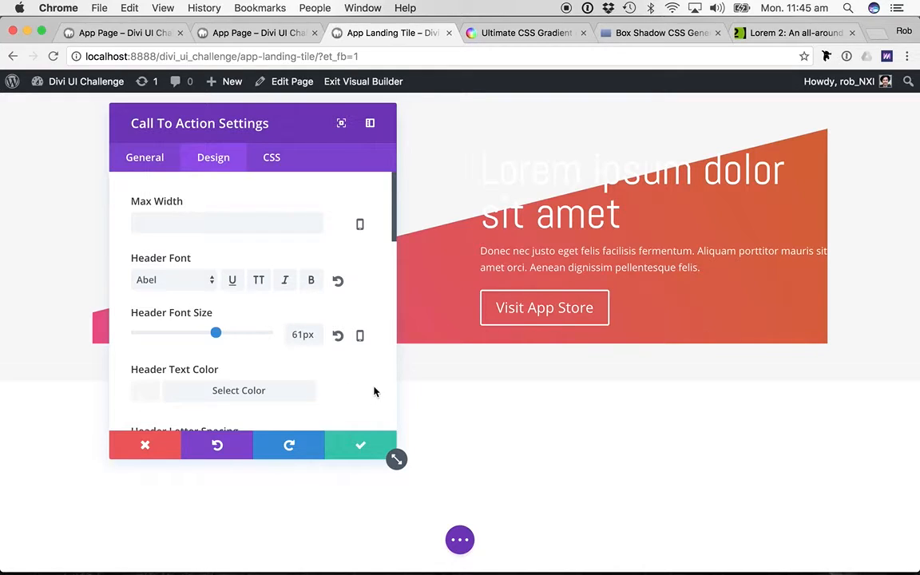
pyautogui.scroll(-1, 376, 383)
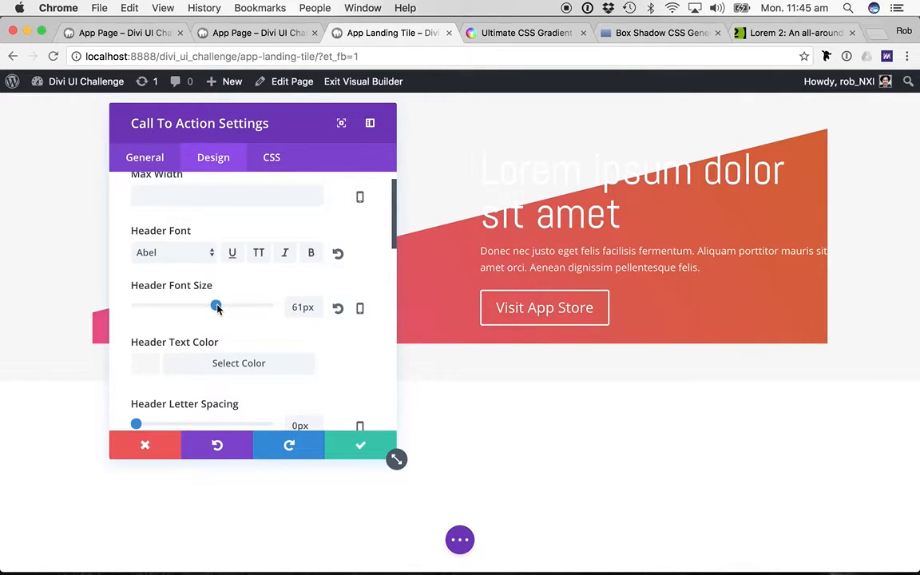
pyautogui.moveTo(218, 309); pyautogui.dragTo(220, 309)
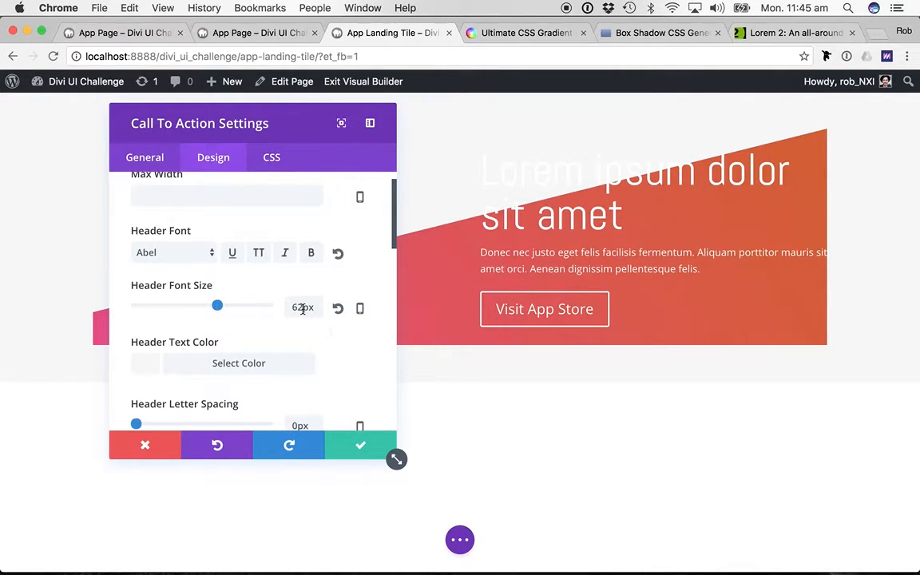
pyautogui.scroll(-2, 313, 341)
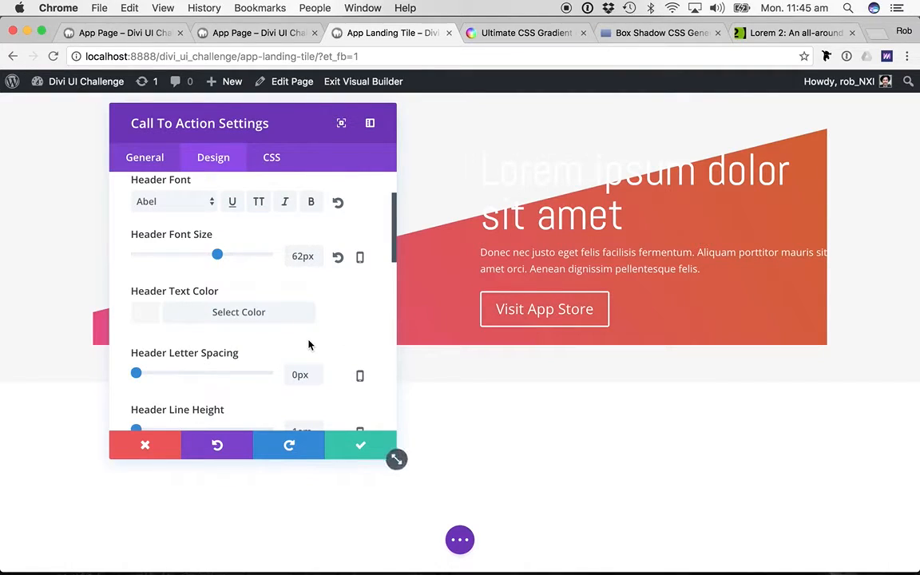
pyautogui.scroll(-1, 352, 359)
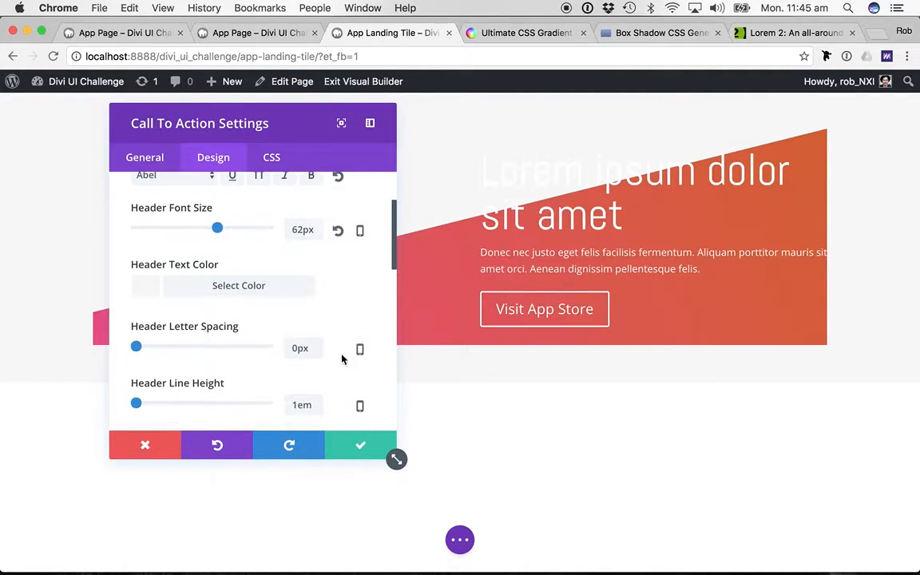
pyautogui.click(205, 285)
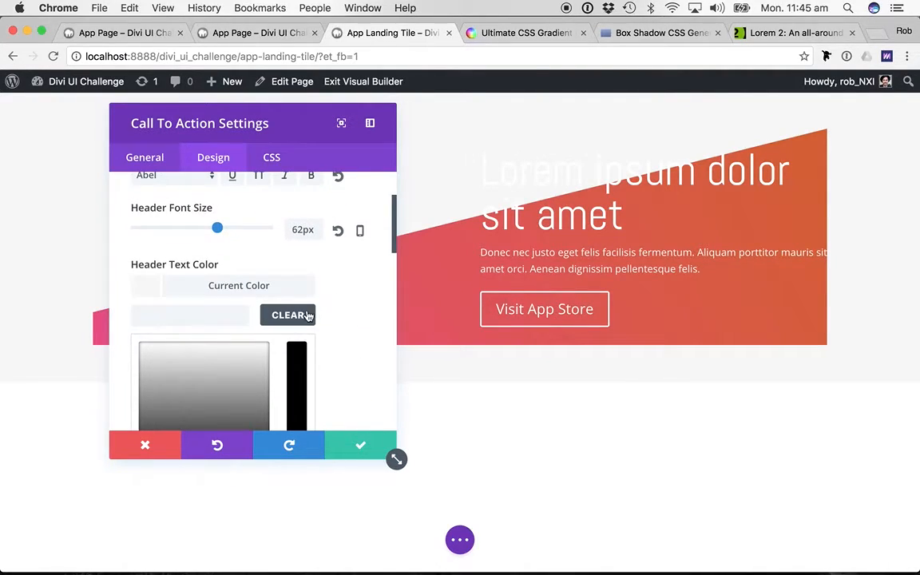
# - Set the Call To Action's header line height to 1.1em, trying 1.2em for comparison
pyautogui.scroll(-5, 363, 313)
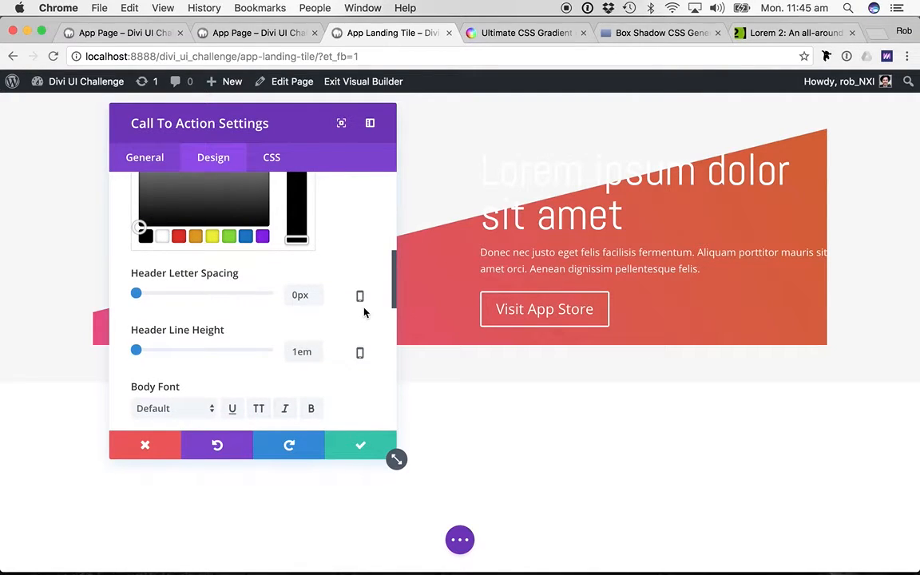
pyautogui.scroll(-1, 315, 342)
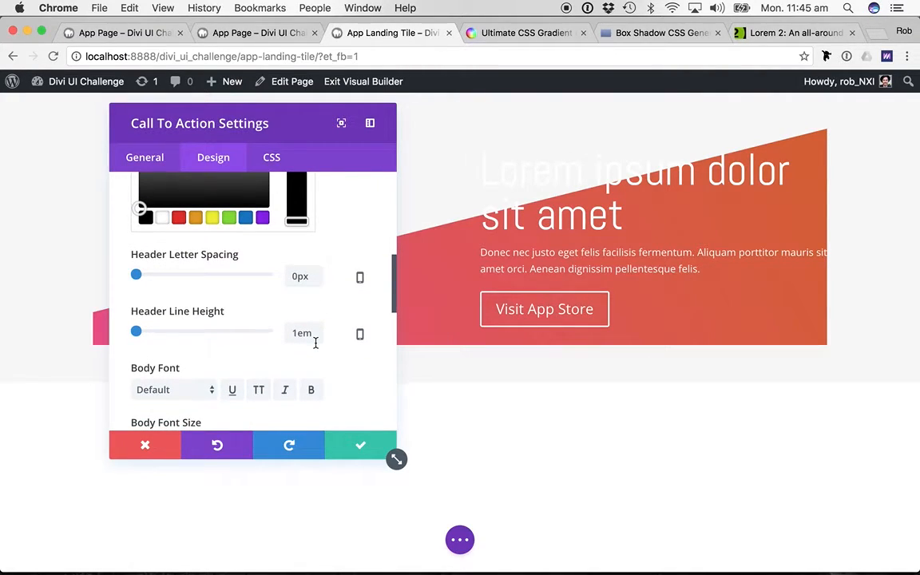
pyautogui.click(296, 334)
pyautogui.write('.1')
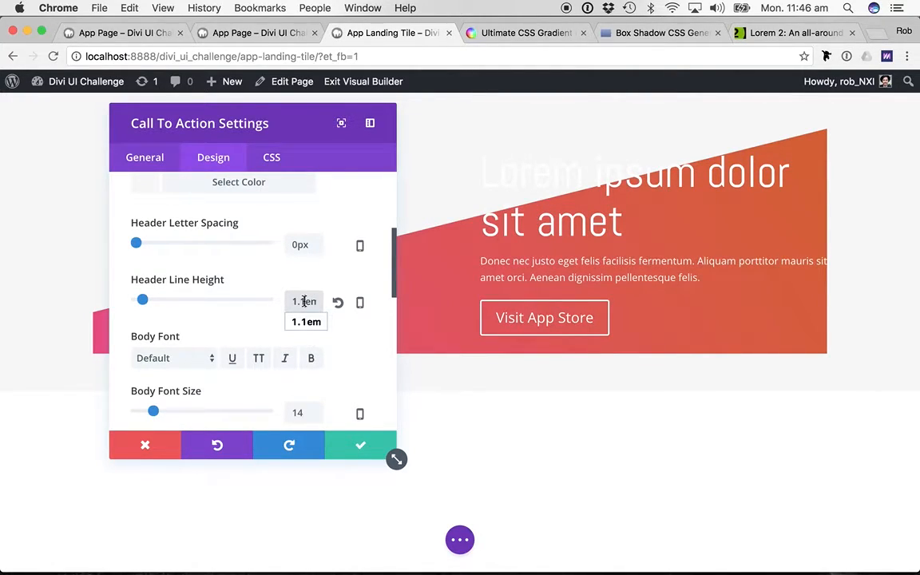
pyautogui.press('BackSpace')
pyautogui.write('2')
pyautogui.press('BackSpace')
pyautogui.write('1')
pyautogui.scroll(-1, 336, 369)
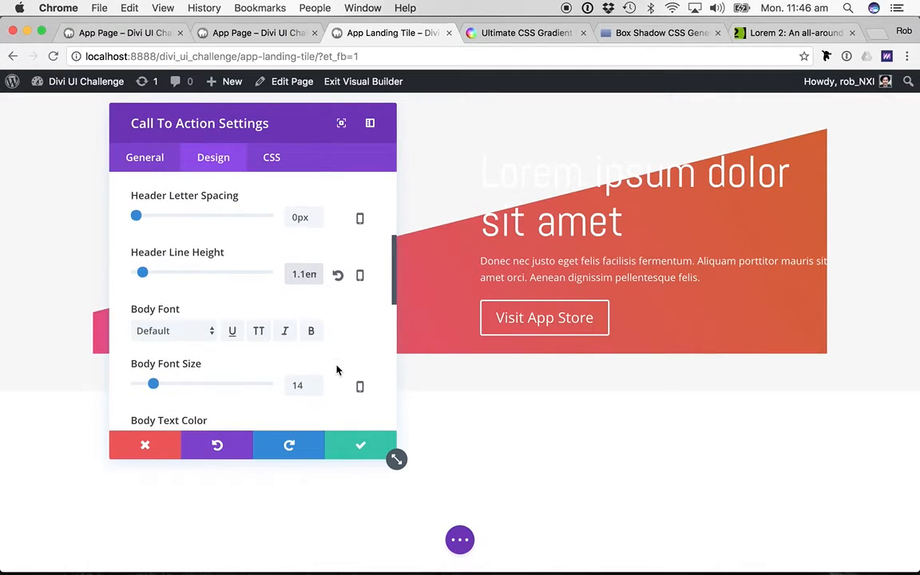
# - Set the Call To Action's body font to Arimo and its body font size to 18px
pyautogui.click(194, 334)
pyautogui.click(179, 369)
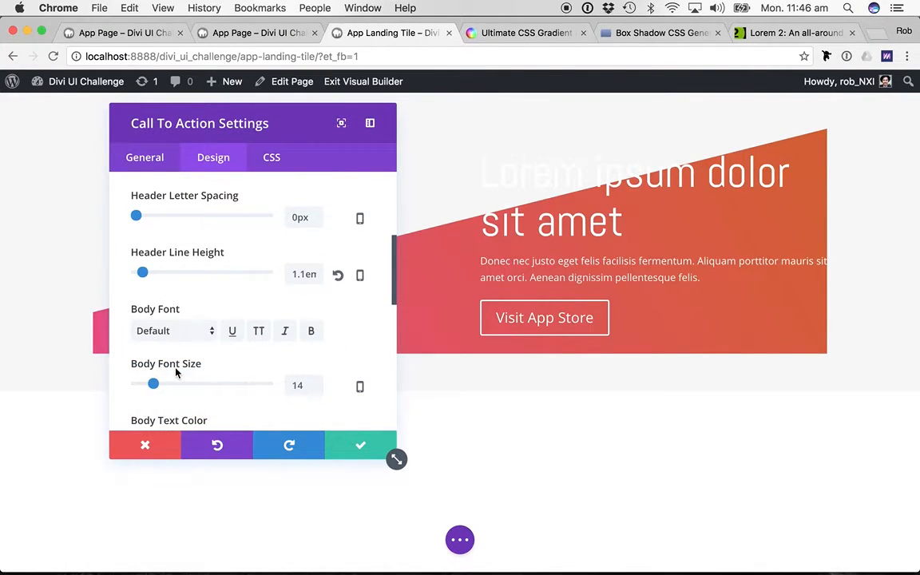
pyautogui.click(308, 384)
pyautogui.press('BackSpace')
pyautogui.write('6')
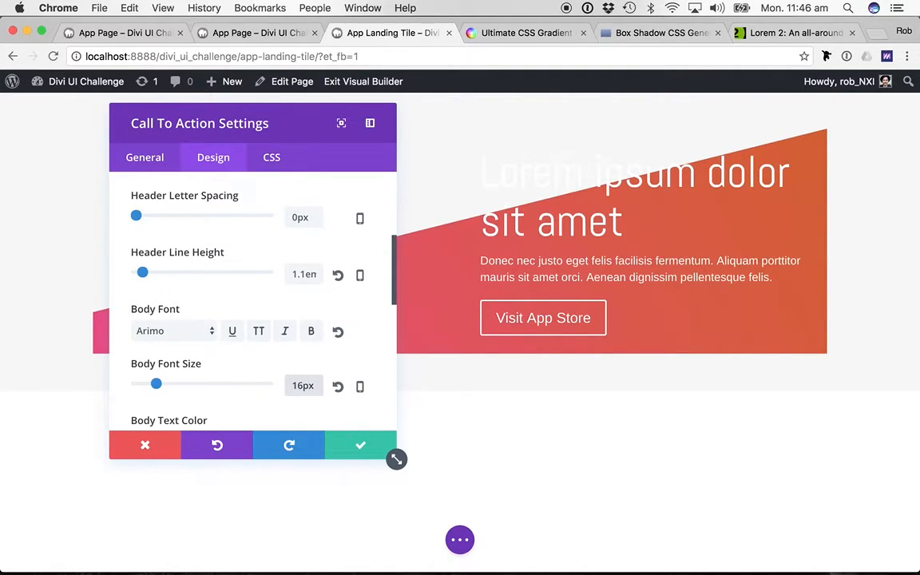
pyautogui.press('BackSpace')
pyautogui.write('8')
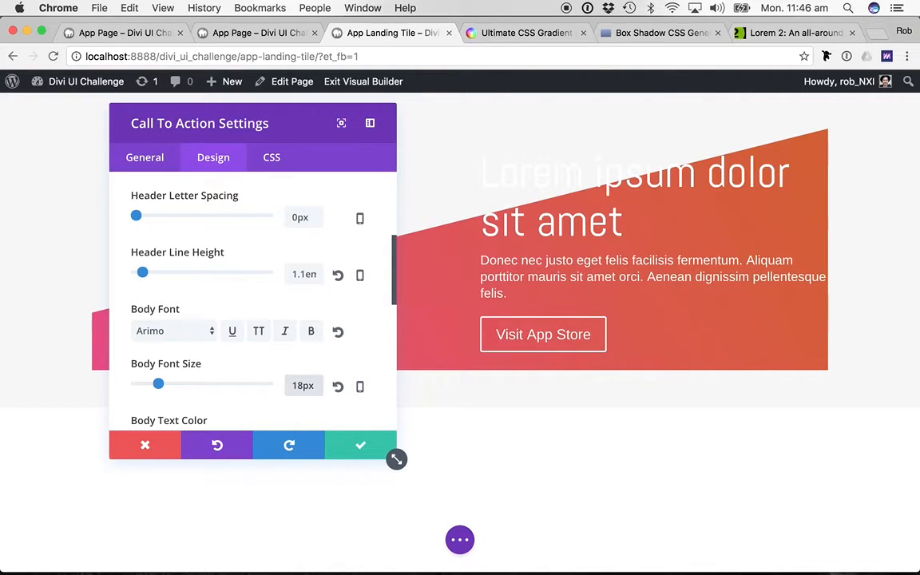
# - Set the Call To Action's body line height to 1.7em, trying 1.8em for comparison
pyautogui.scroll(-5, 294, 368)
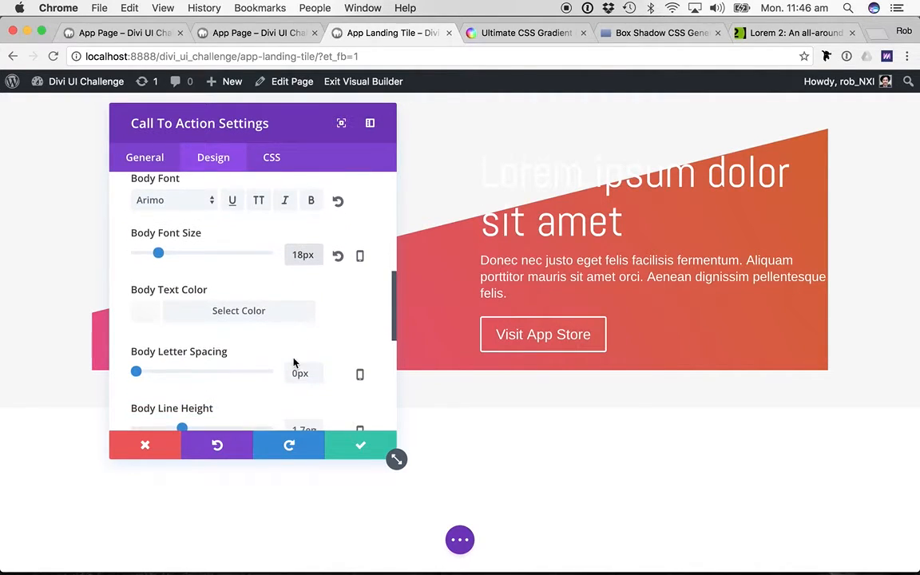
pyautogui.scroll(-2, 377, 357)
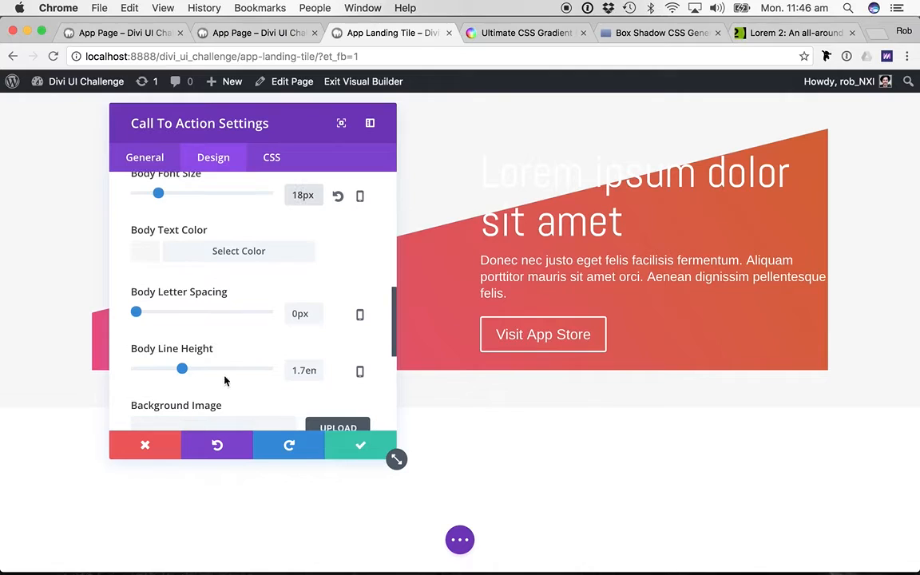
pyautogui.scroll(-1, 380, 345)
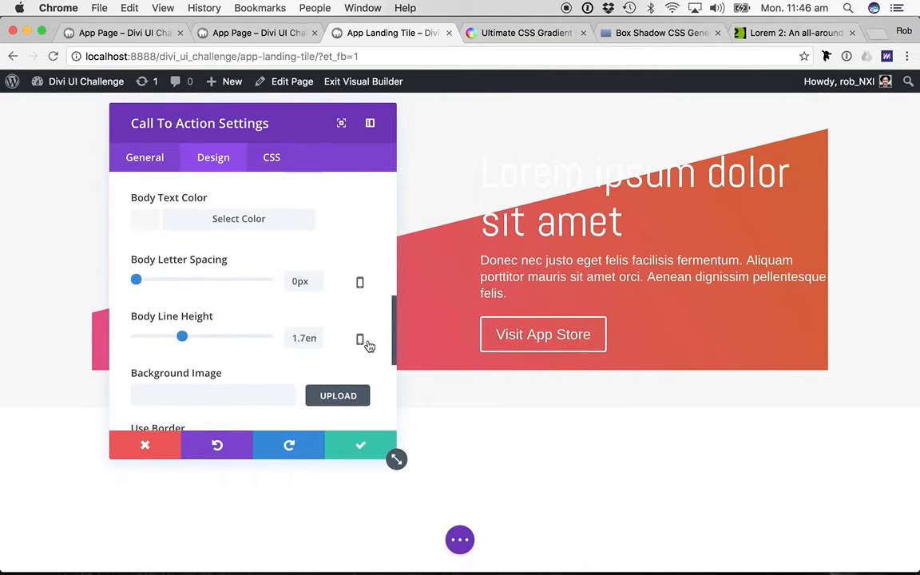
pyautogui.click(303, 338)
pyautogui.press('BackSpace')
pyautogui.write('8')
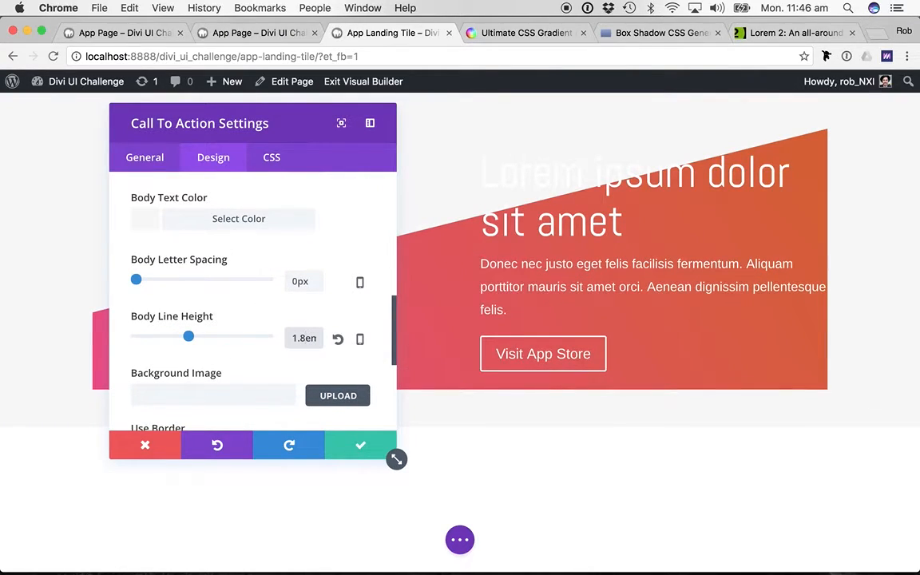
pyautogui.press('BackSpace')
pyautogui.write('7')
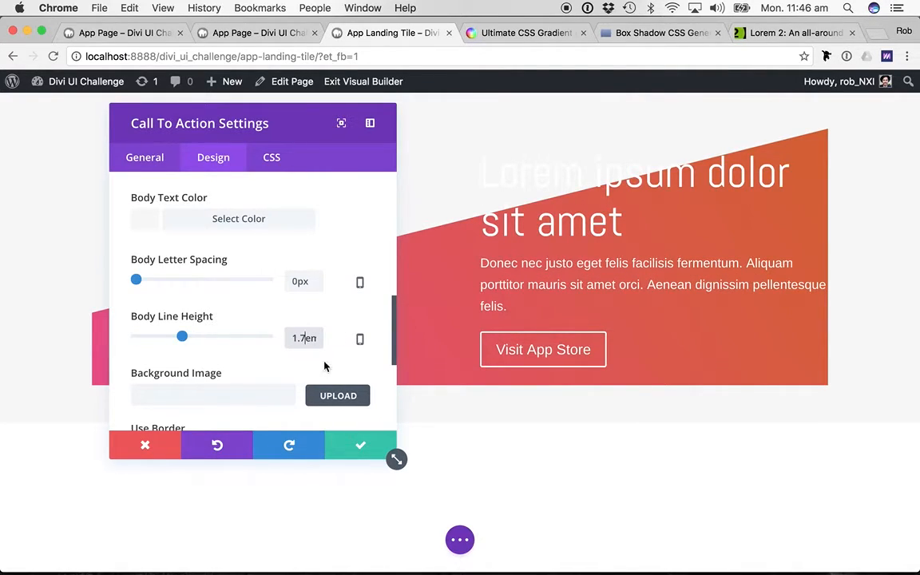
# - Enable custom styles for the Call To Action's button and set its text size to 18px, trying 16px first
pyautogui.scroll(-5, 328, 364)
pyautogui.scroll(-5, 266, 335)
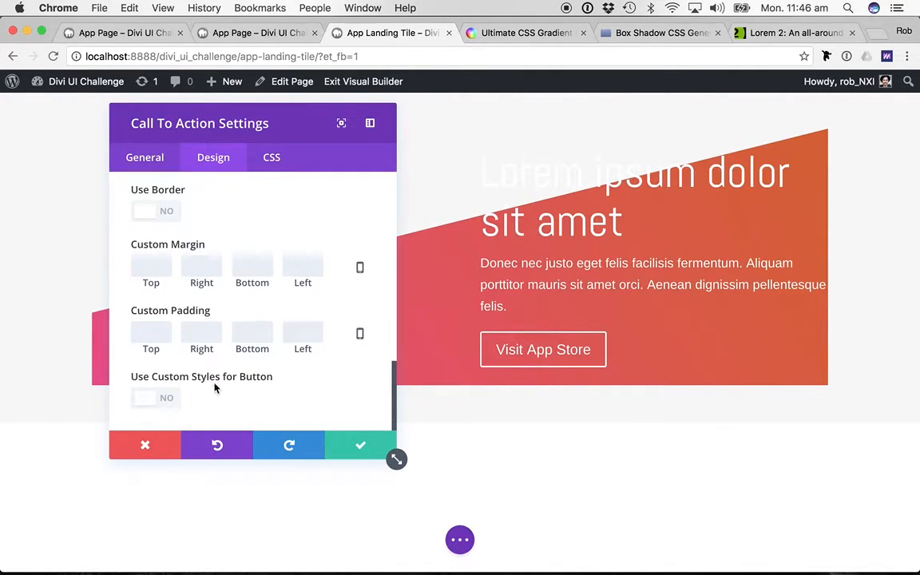
pyautogui.click(142, 397)
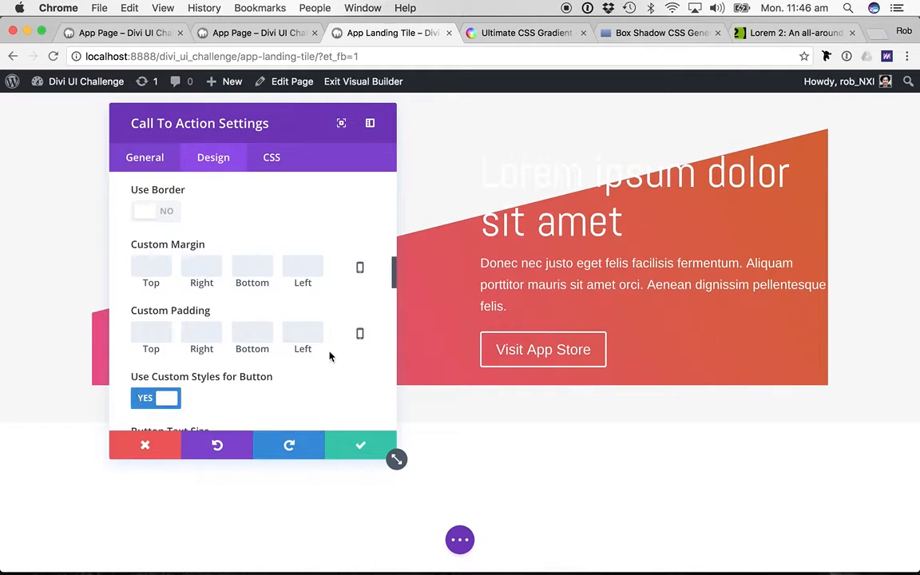
pyautogui.scroll(-7, 328, 355)
pyautogui.doubleClick(303, 291)
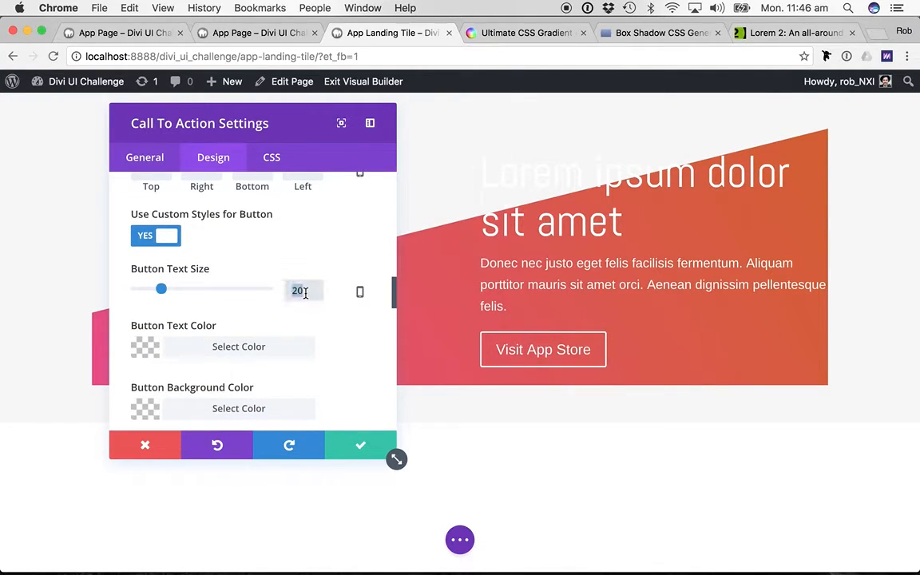
pyautogui.write('16px')
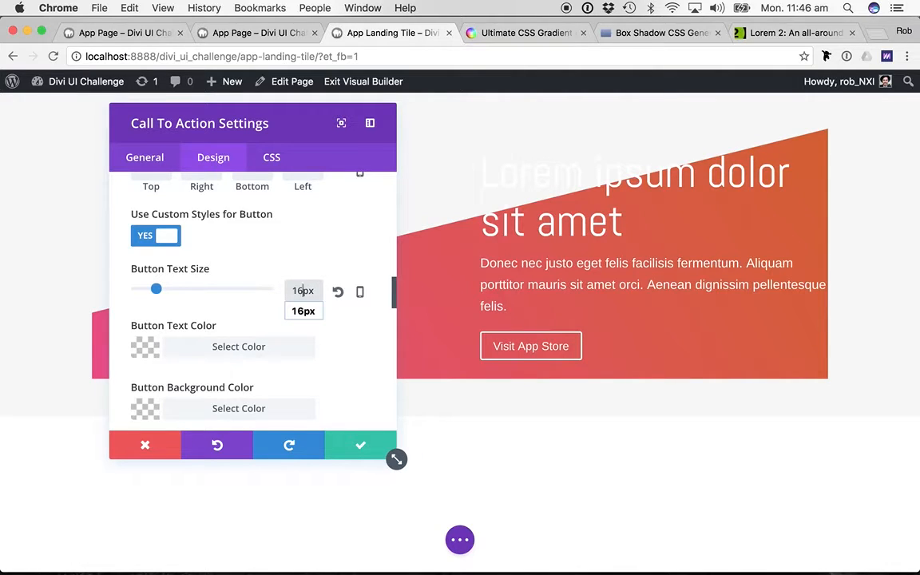
pyautogui.press('BackSpace')
pyautogui.write('8')
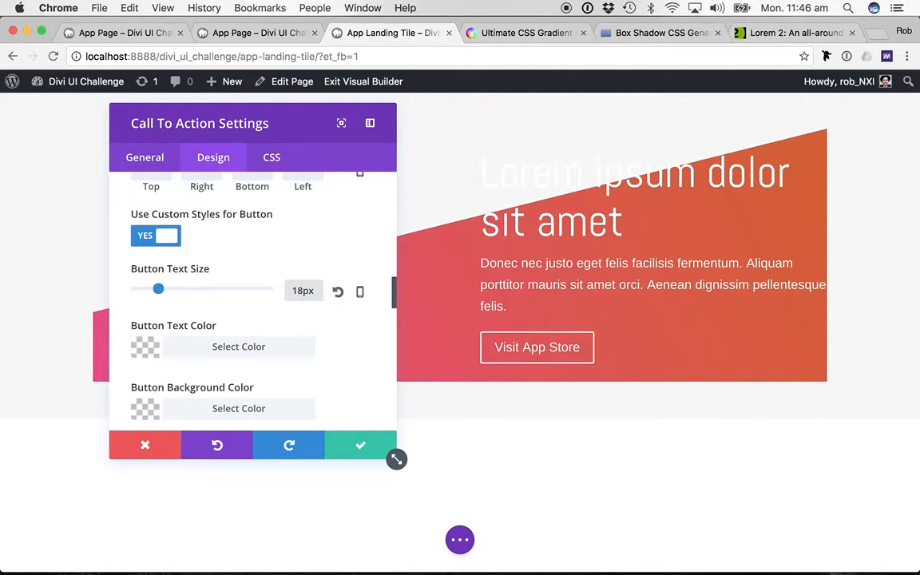
# - Copy the hex value E863A0 of the gradient's pink stop from Affinity Designer and apply it as the button text color in Chrome
pyautogui.scroll(-1, 302, 356)
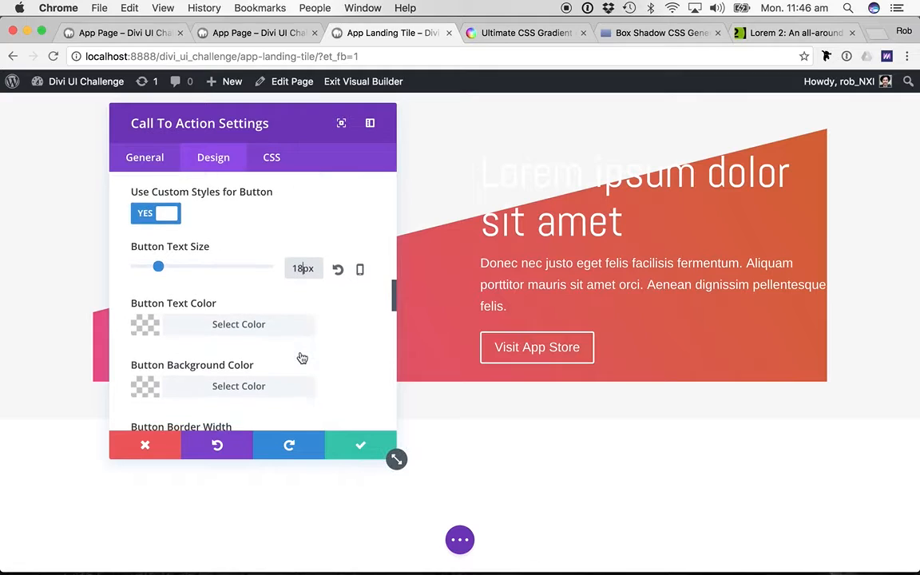
pyautogui.click(245, 326)
pyautogui.press('super+Tab')
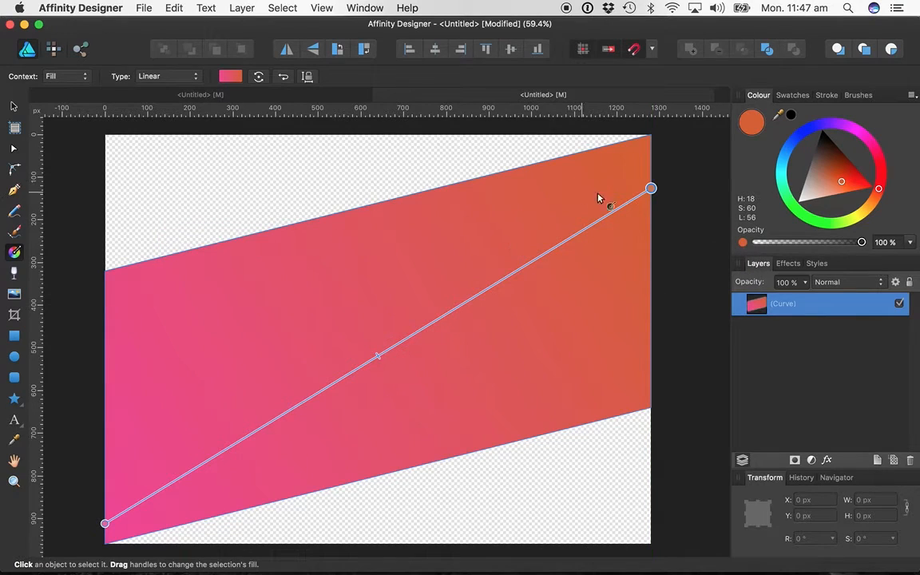
pyautogui.click(105, 523)
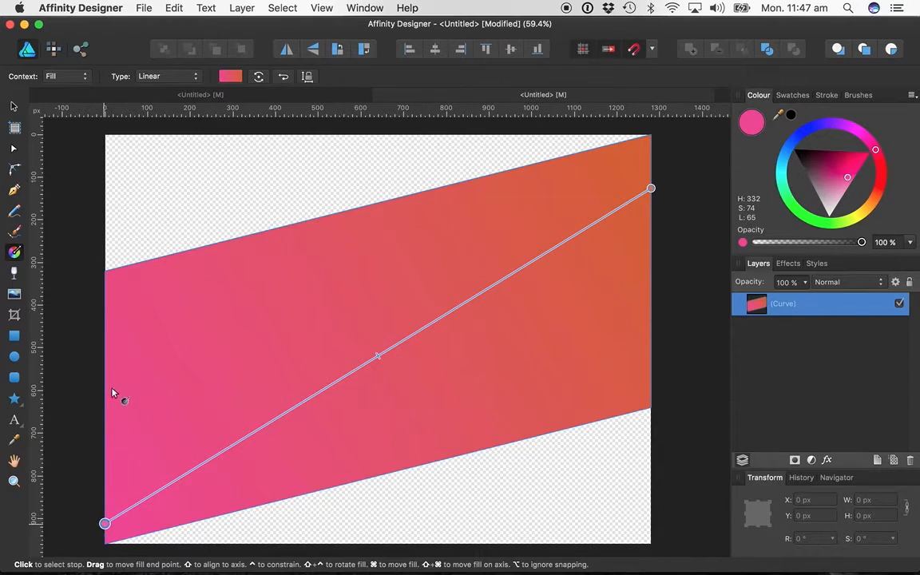
pyautogui.doubleClick(747, 126)
pyautogui.press('super+c')
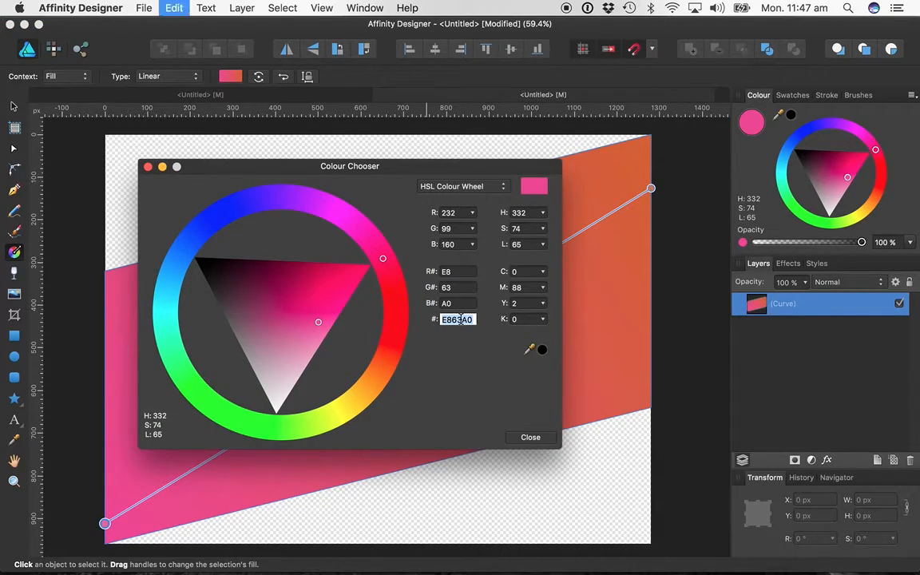
pyautogui.press('super+Tab')
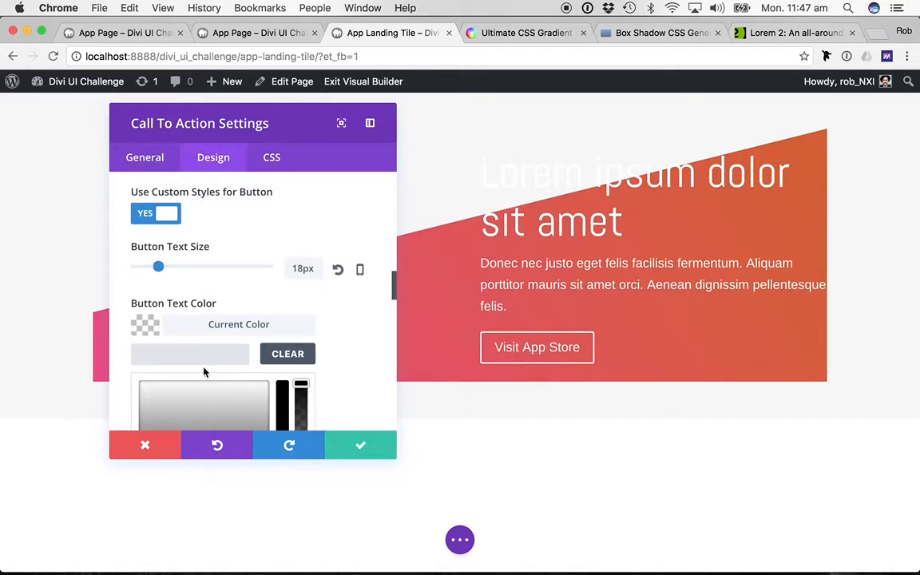
pyautogui.press('super+v')
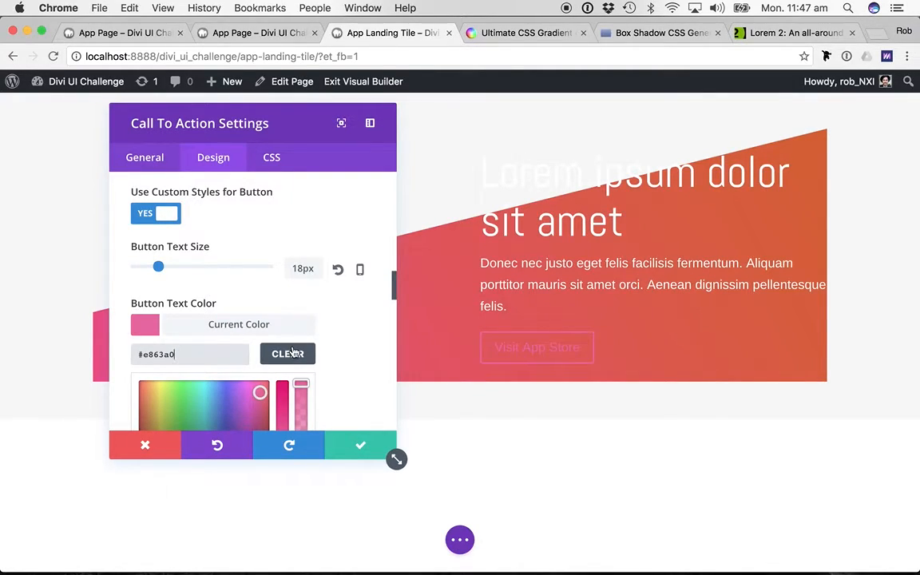
# - Set the Call To Action button's background color and border color to white
pyautogui.scroll(-5, 328, 352)
pyautogui.scroll(-3, 328, 352)
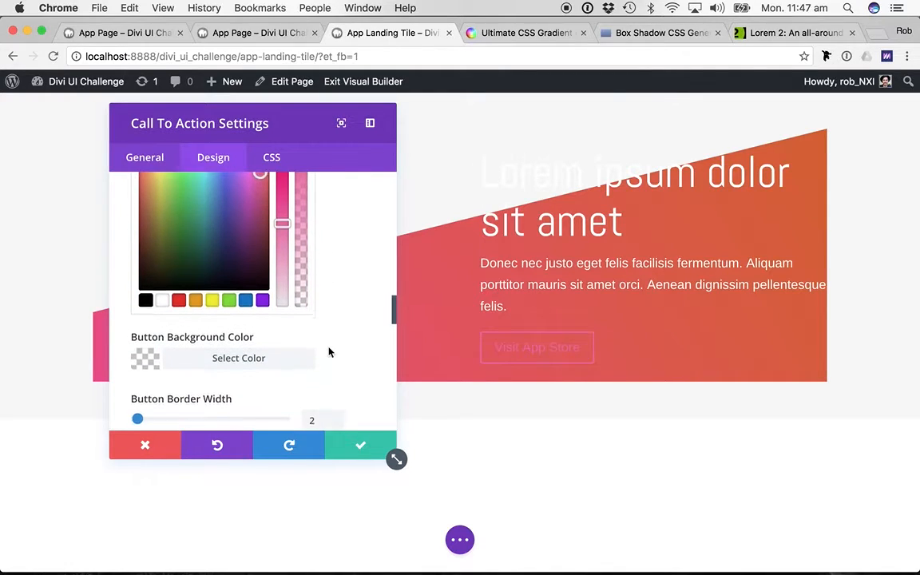
pyautogui.click(249, 316)
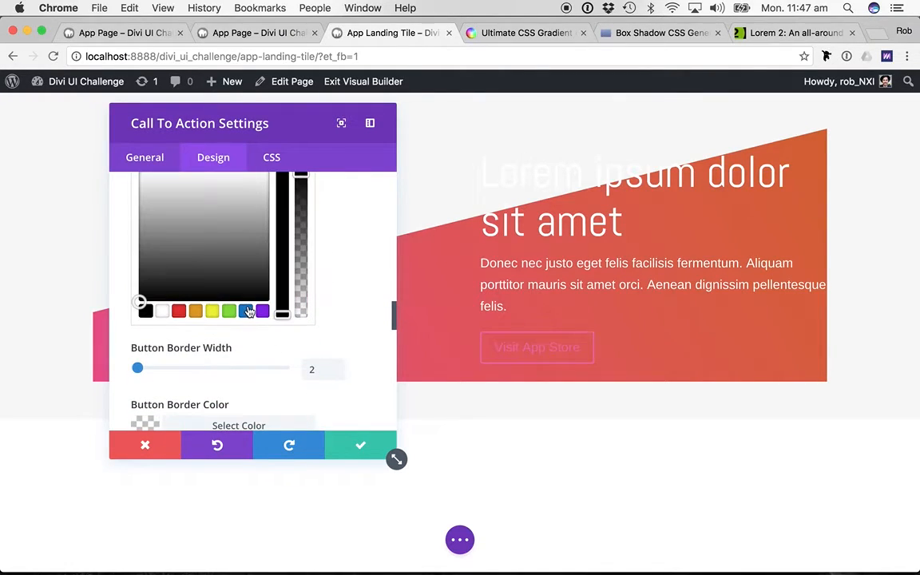
pyautogui.click(159, 312)
pyautogui.scroll(-3, 242, 328)
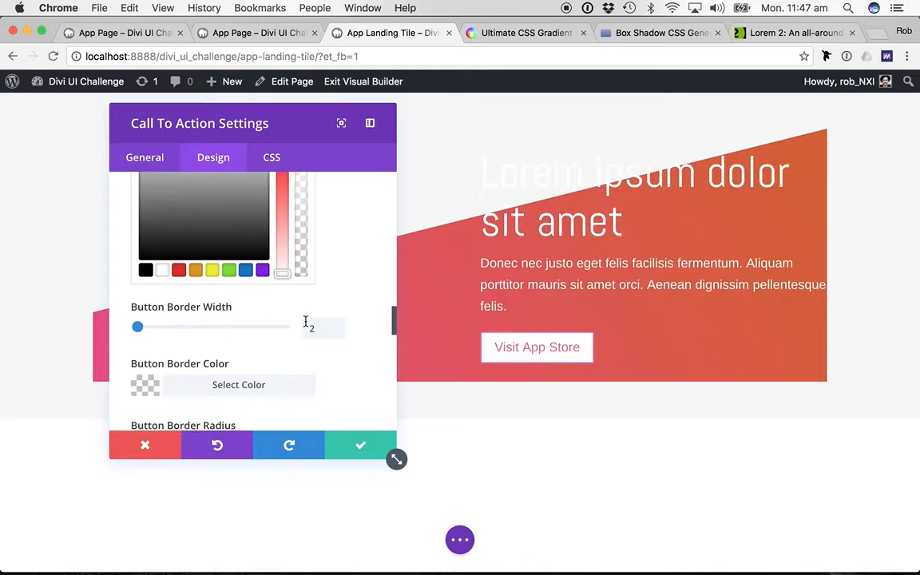
pyautogui.click(232, 360)
pyautogui.scroll(-1, 174, 329)
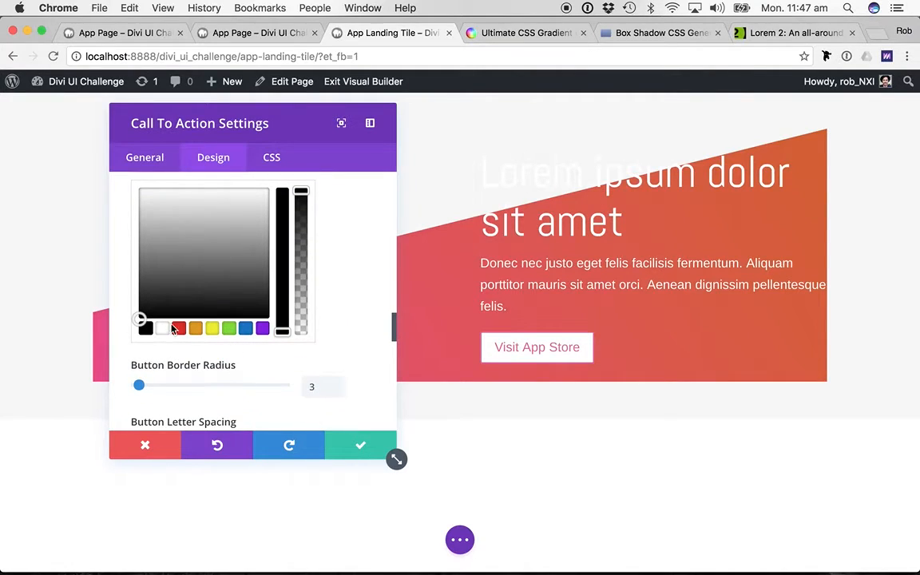
pyautogui.click(163, 328)
# - Set the button border radius to 100px
pyautogui.scroll(-3, 160, 319)
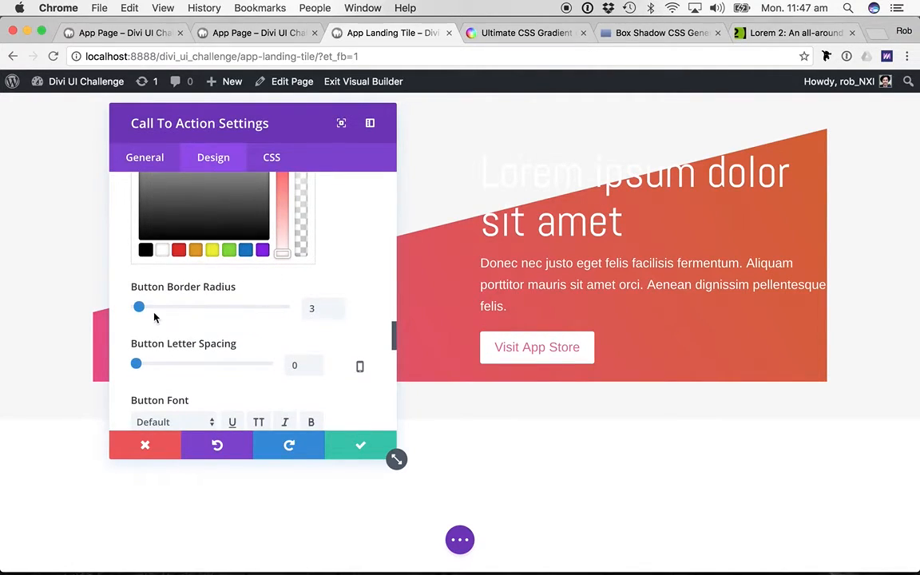
pyautogui.moveTo(217, 310); pyautogui.dragTo(372, 310)
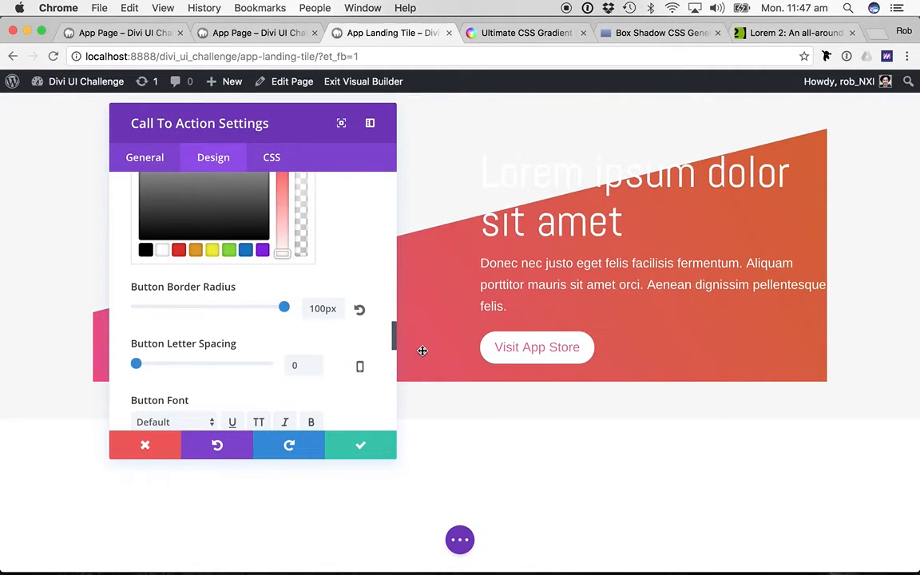
pyautogui.scroll(-1, 320, 344)
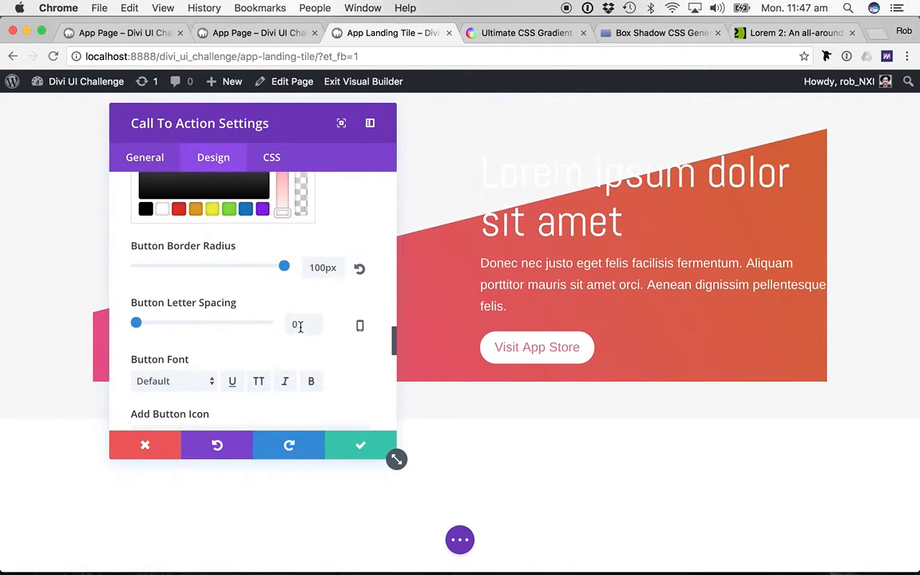
# - Set the button font to Abel and the button letter spacing to 1px
pyautogui.scroll(-5, 299, 326)
pyautogui.click(299, 324)
pyautogui.scroll(3, 328, 214)
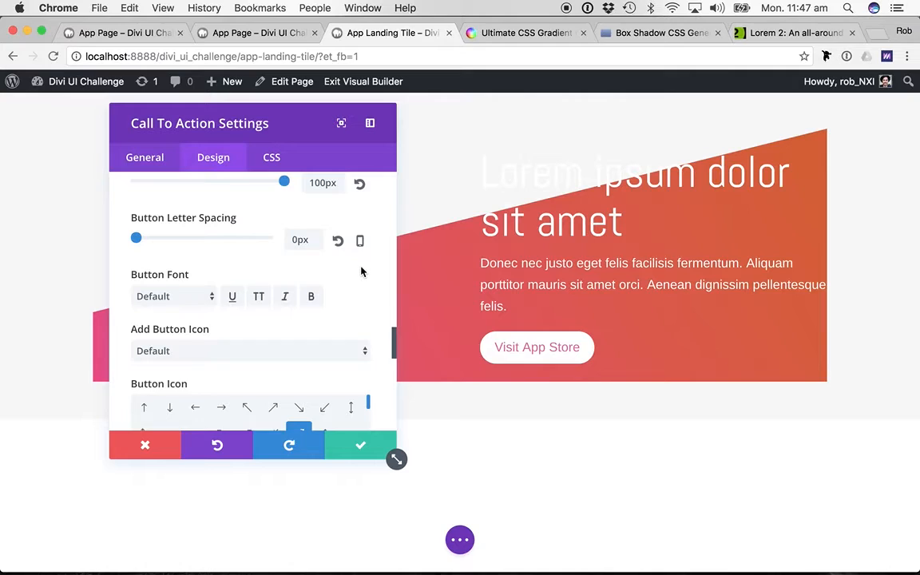
pyautogui.scroll(2, 361, 272)
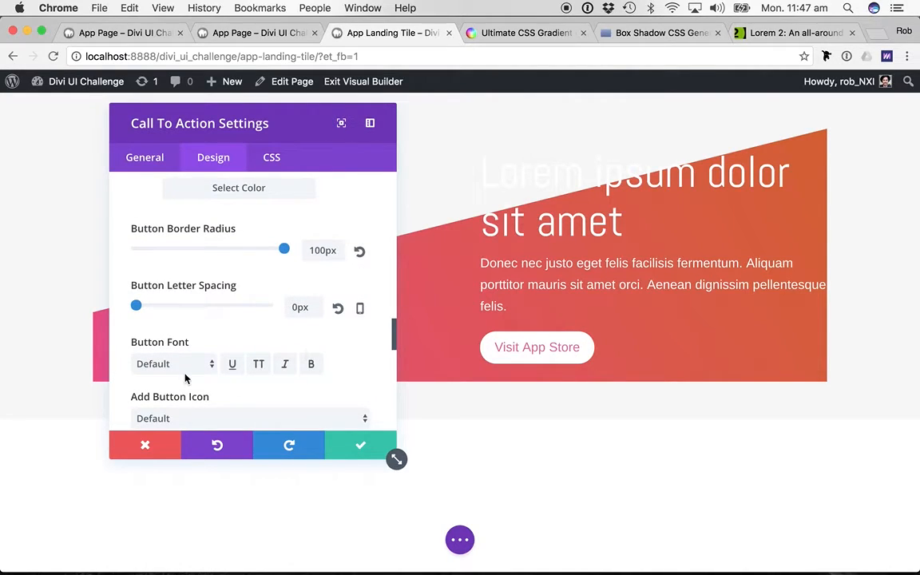
pyautogui.click(183, 365)
pyautogui.click(174, 375)
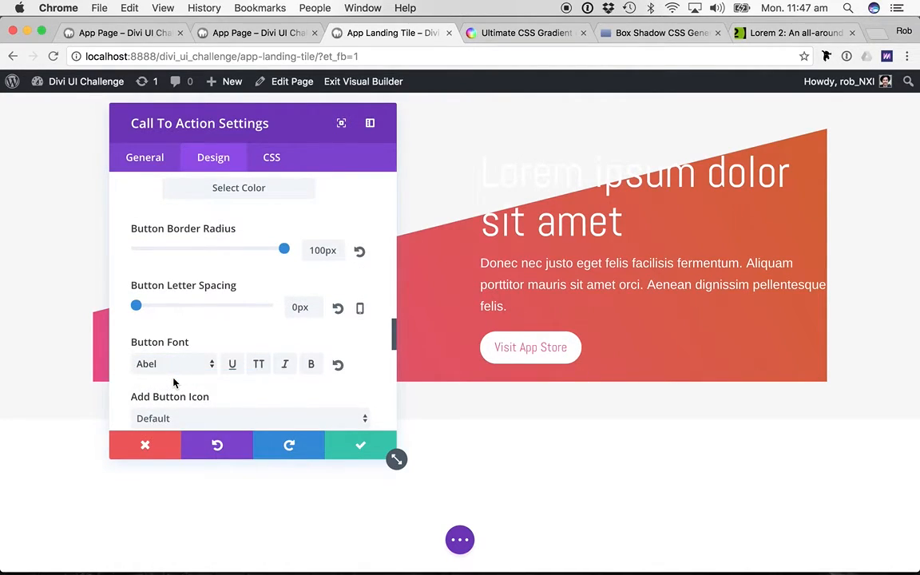
pyautogui.click(298, 307)
pyautogui.doubleClick(299, 307)
pyautogui.write('1')
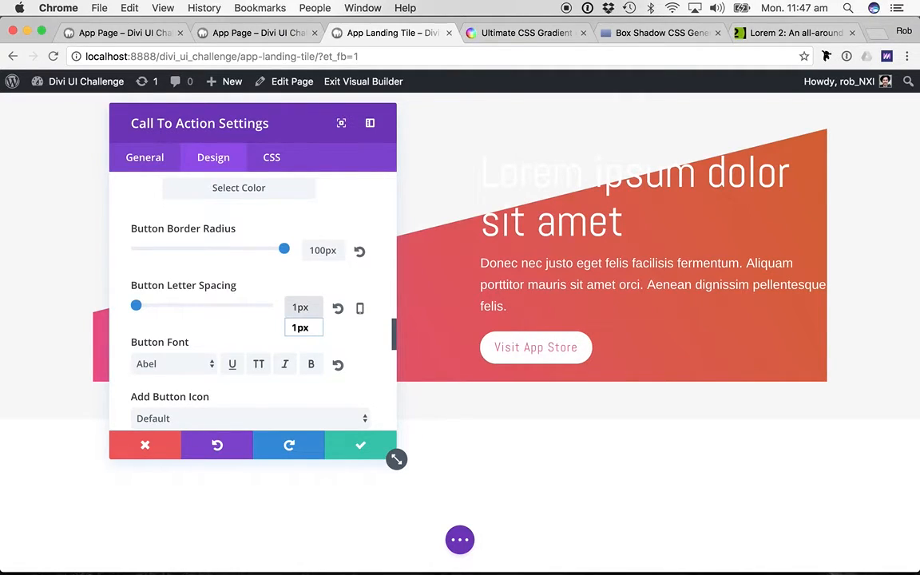
# - Increase the button text size to 20px
pyautogui.scroll(10, 382, 284)
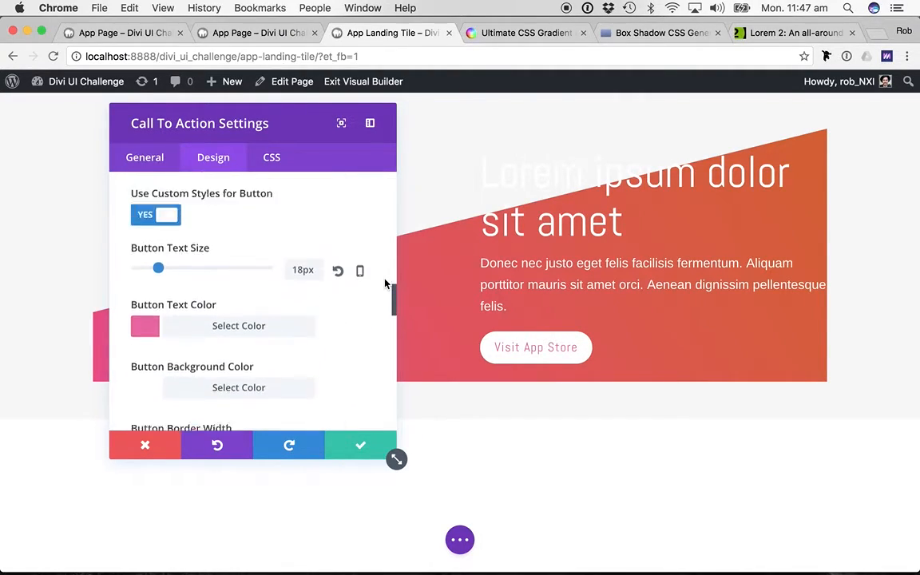
pyautogui.doubleClick(301, 359)
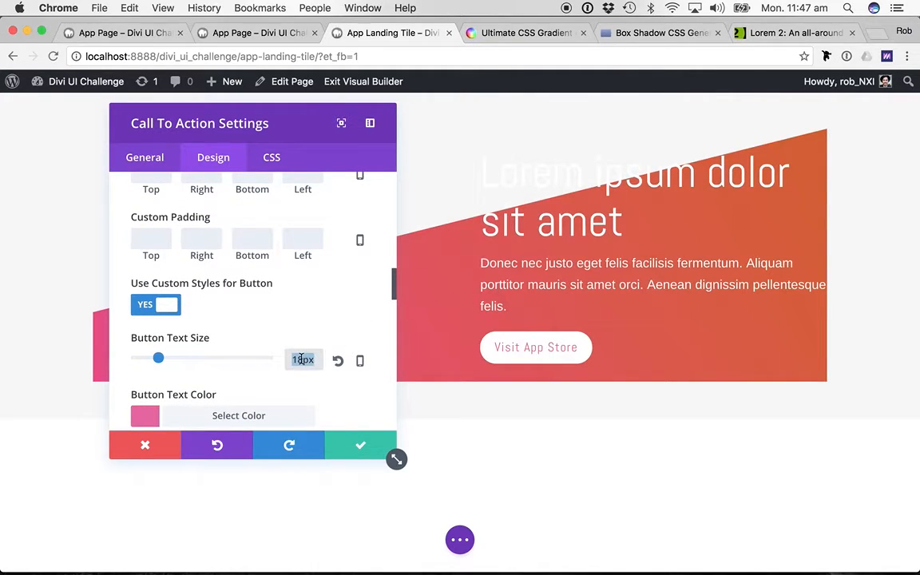
pyautogui.write('20px')
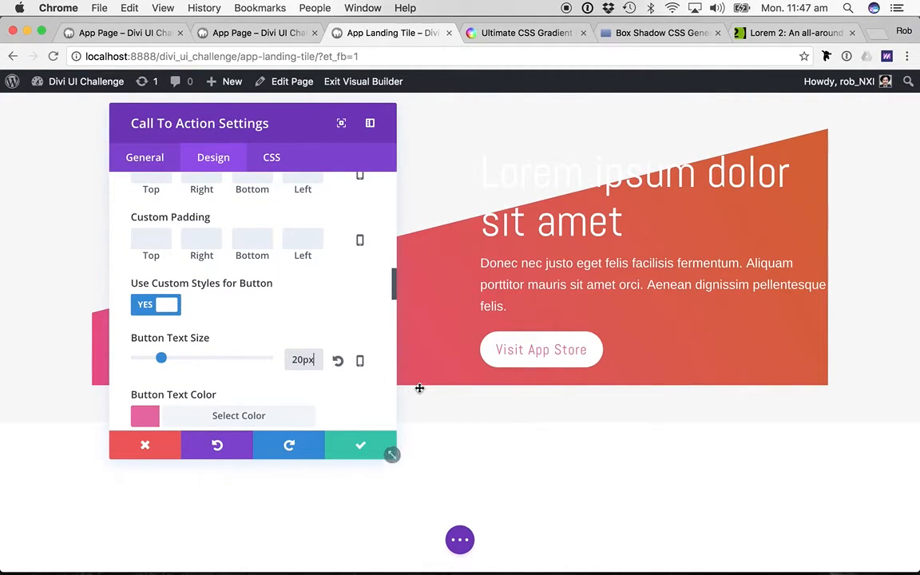
# - Choose the circled right-pointing chevron as the button icon and preview it on the Visit App Store button
pyautogui.scroll(-5, 333, 395)
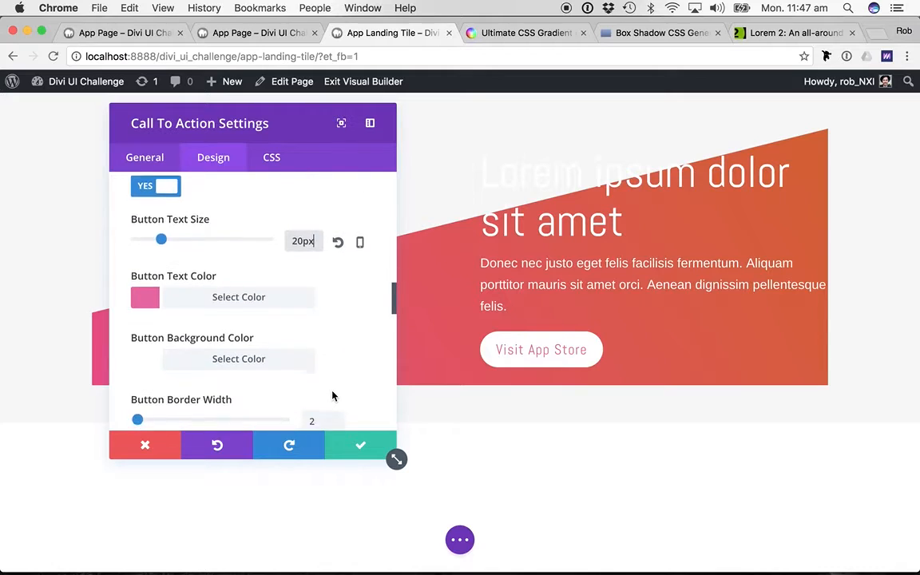
pyautogui.scroll(-3, 332, 396)
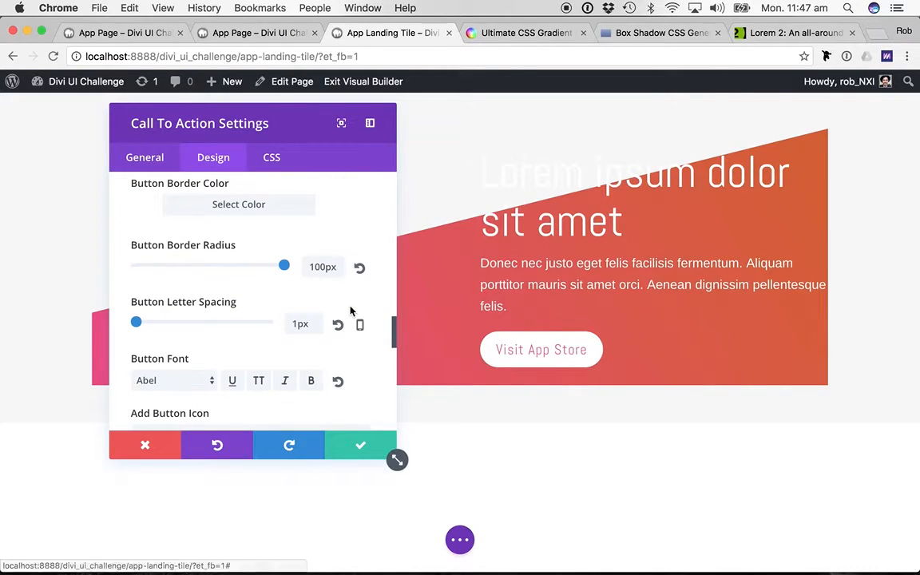
pyautogui.scroll(-2, 351, 308)
pyautogui.scroll(-2, 351, 310)
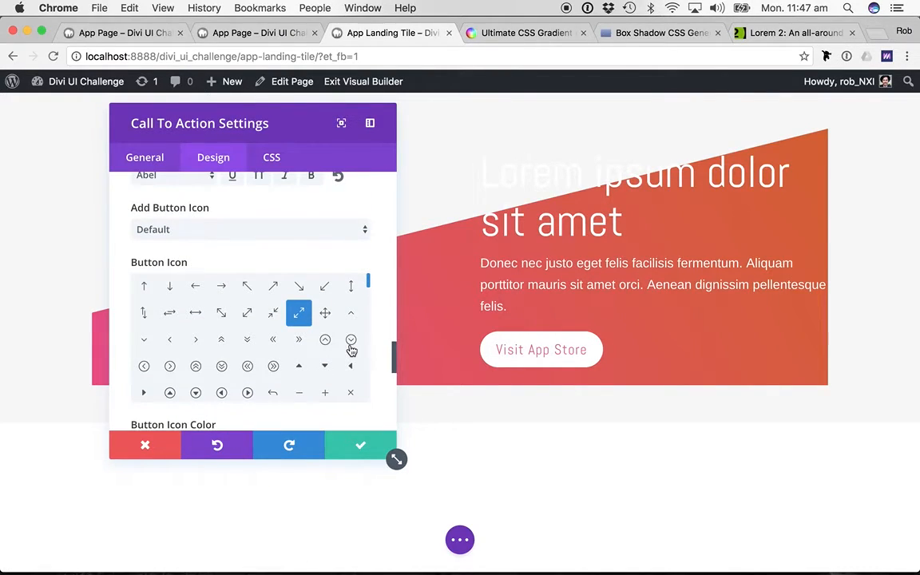
pyautogui.click(170, 366)
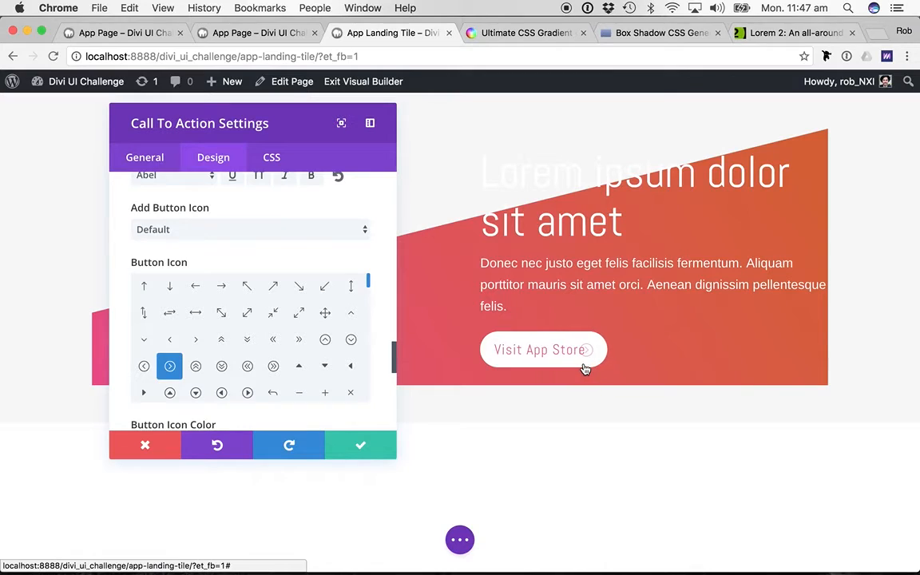
pyautogui.scroll(-5, 390, 391)
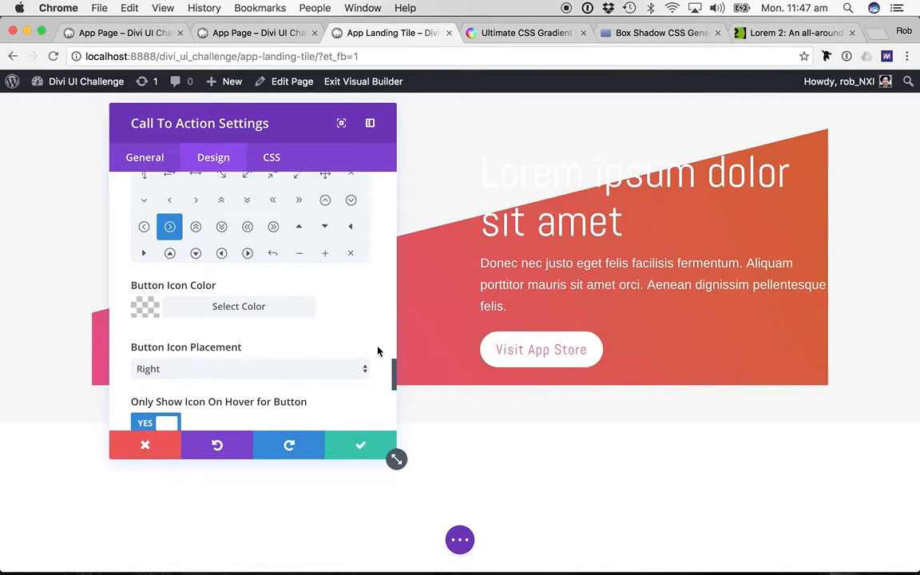
# - Examine the remaining button icon and hover options in the Call To Action design settings
pyautogui.scroll(-1, 377, 349)
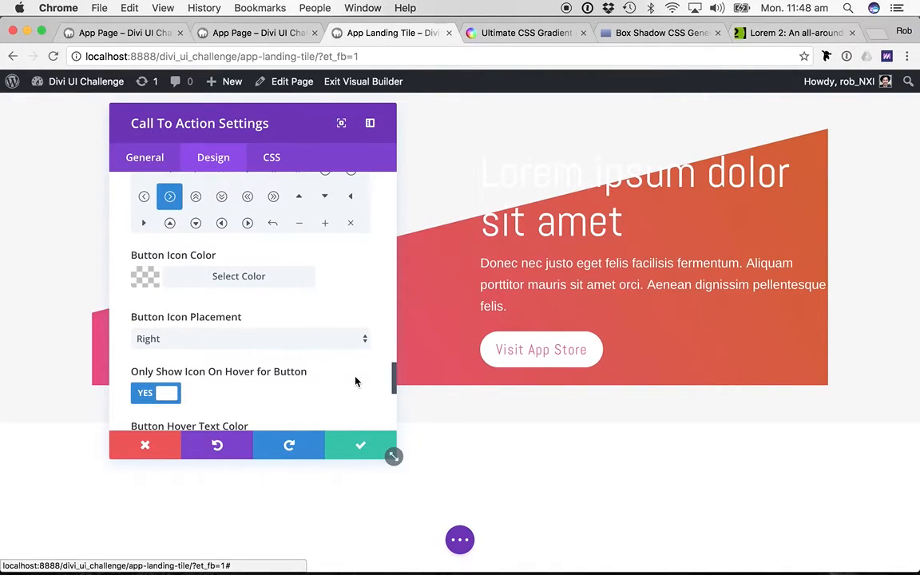
pyautogui.scroll(-2, 356, 382)
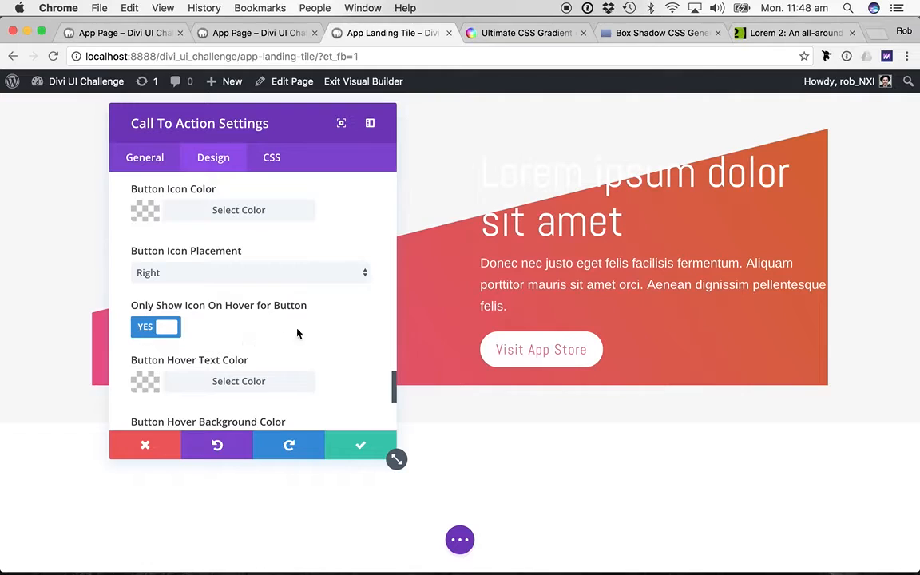
pyautogui.scroll(-2, 335, 348)
pyautogui.scroll(-1, 328, 383)
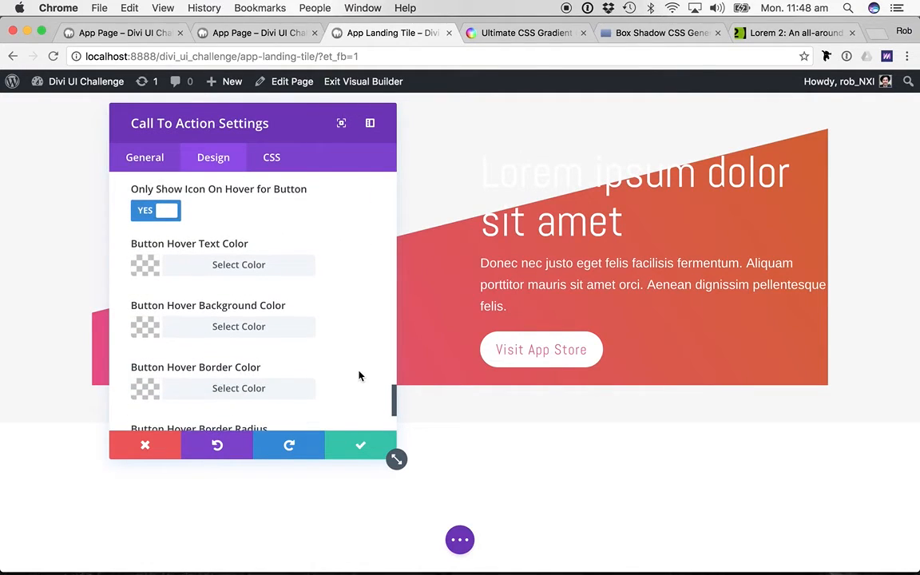
pyautogui.scroll(-1, 358, 375)
pyautogui.scroll(-1, 367, 341)
pyautogui.scroll(1, 368, 341)
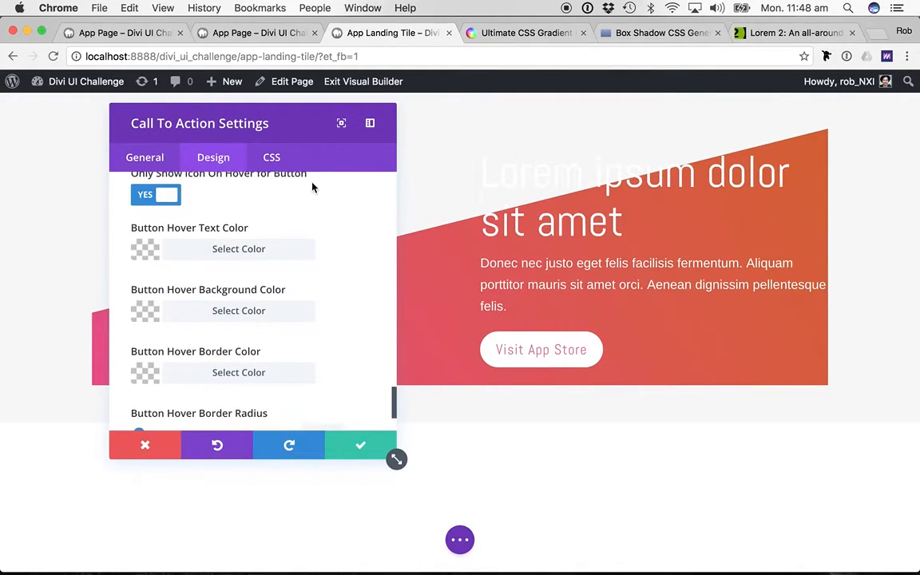
# - Open the module's CSS settings, switch to the CSSmatic box shadow generator, and set horizontal length to 0 px and vertical length to 20 px
pyautogui.click(270, 158)
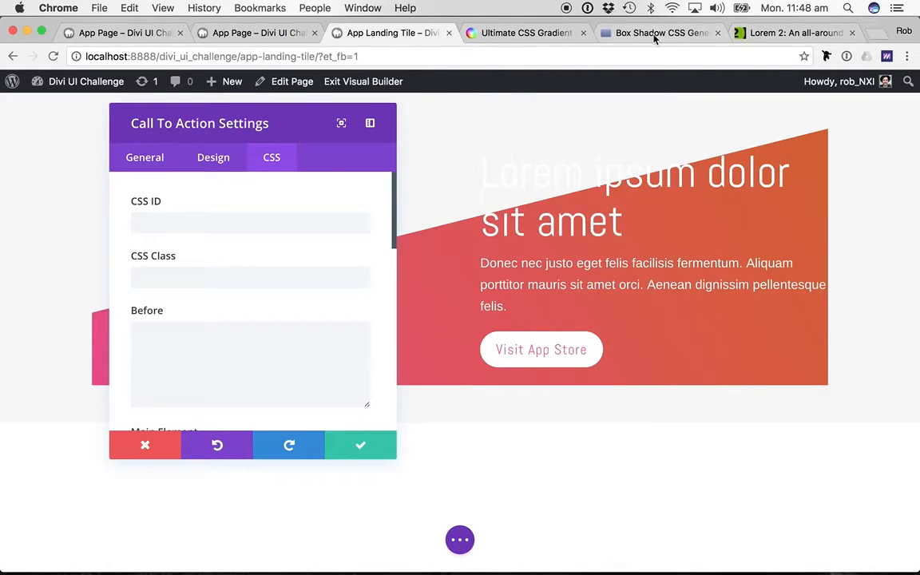
pyautogui.click(654, 33)
pyautogui.scroll(-1, 517, 371)
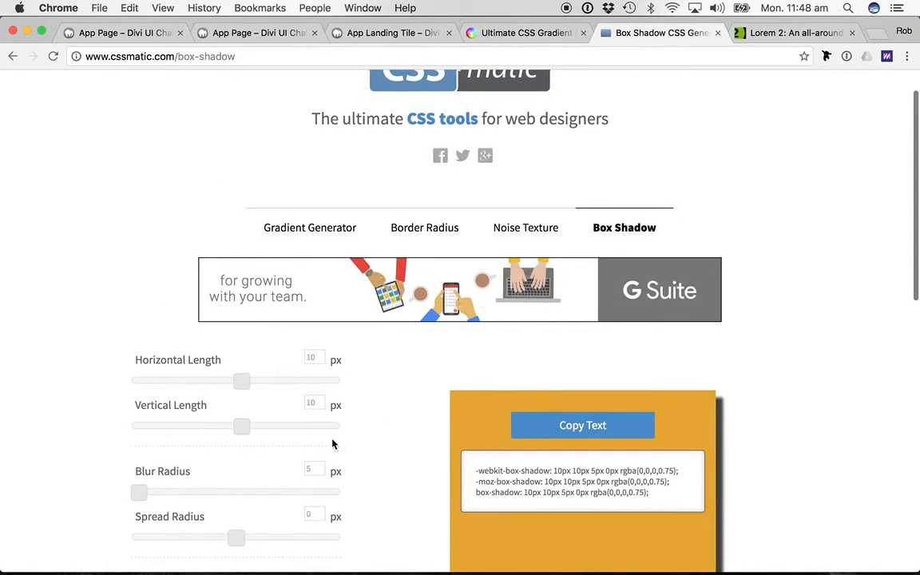
pyautogui.scroll(-2, 333, 444)
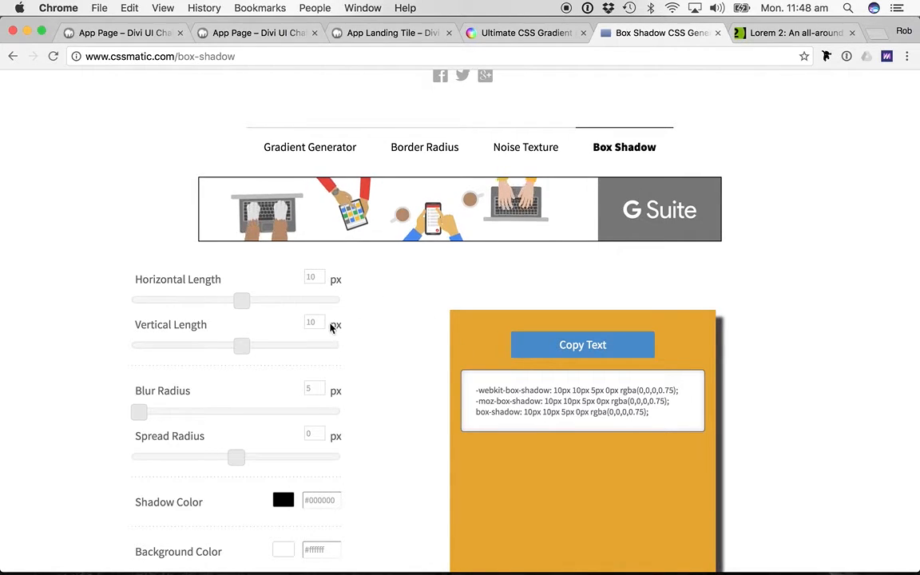
pyautogui.doubleClick(312, 277)
pyautogui.write('0')
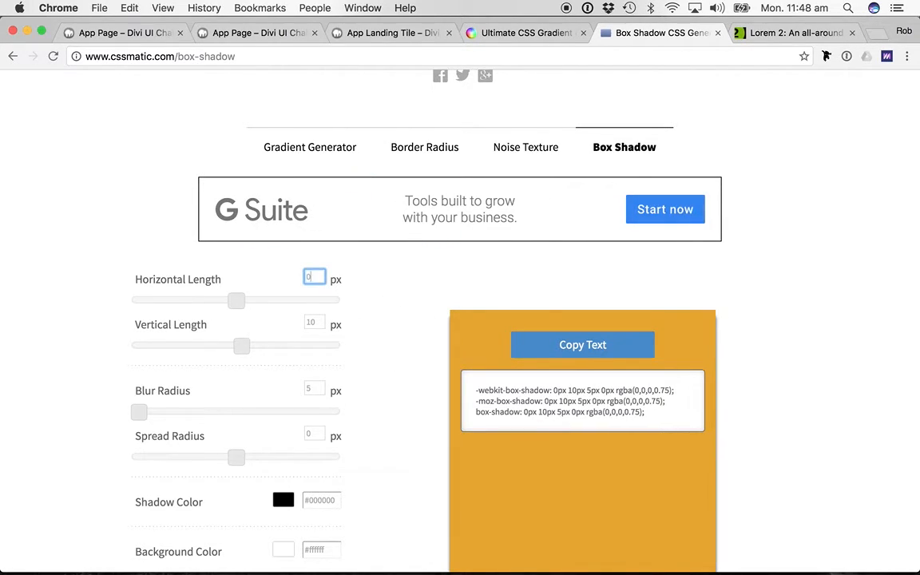
pyautogui.doubleClick(315, 323)
pyautogui.write('20')
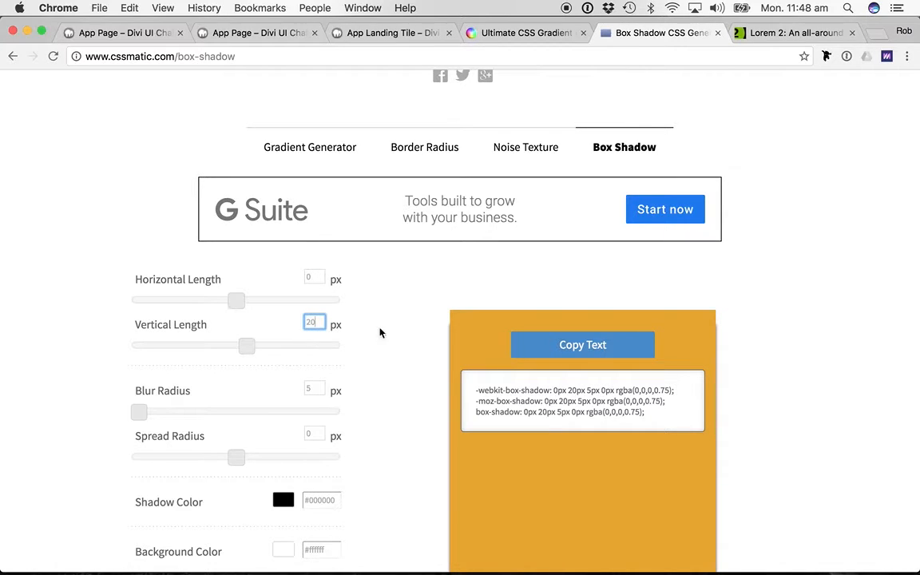
# - Set the shadow's blur radius to 40 px and its opacity to 0.25
pyautogui.scroll(-3, 399, 352)
pyautogui.doubleClick(313, 267)
pyautogui.write('40')
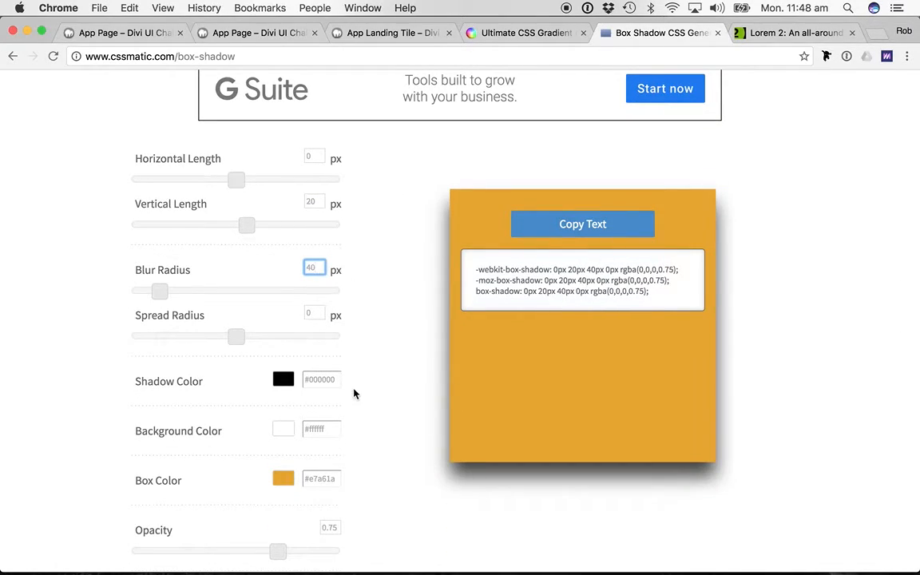
pyautogui.scroll(-2, 355, 392)
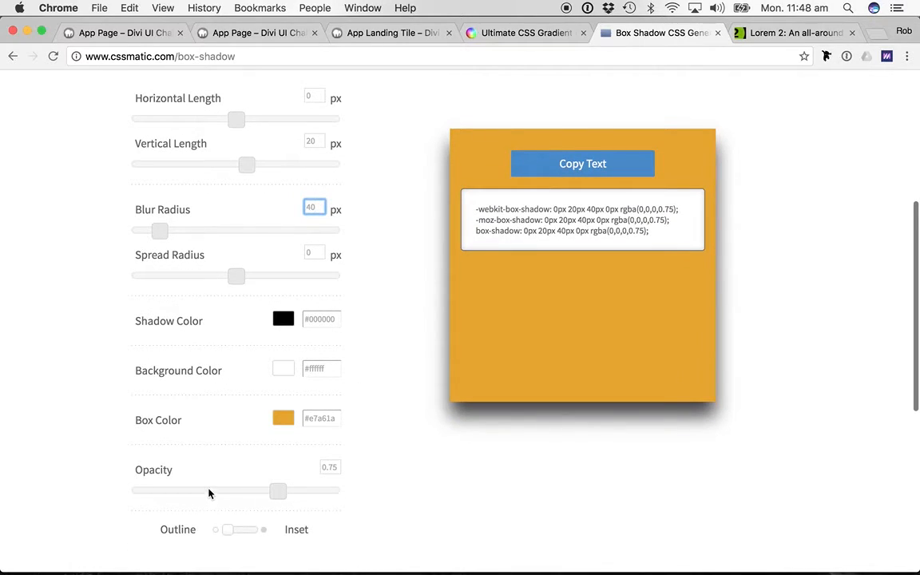
pyautogui.click(209, 493)
pyautogui.moveTo(207, 492); pyautogui.dragTo(182, 495)
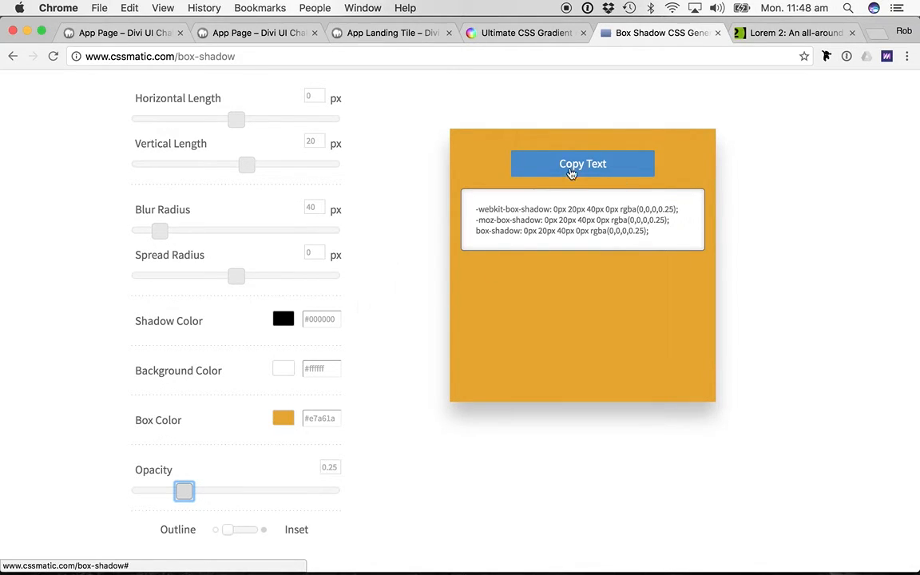
# - Check the finished App Page, add the box-shadow CSS 0px 20px 40px 0px rgba(0,0,0,0.25) to the Call To Action's Promo Button, and save the module
pyautogui.click(255, 33)
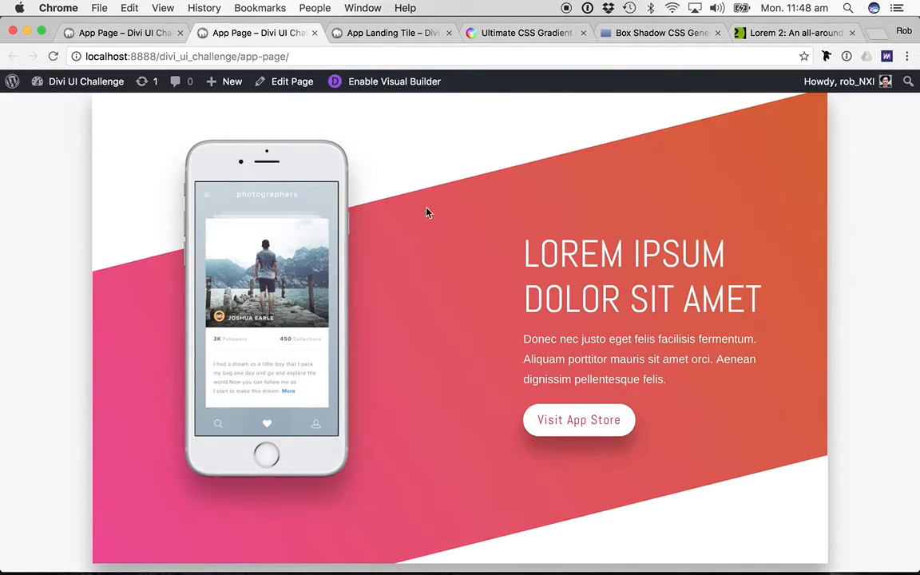
pyautogui.click(342, 36)
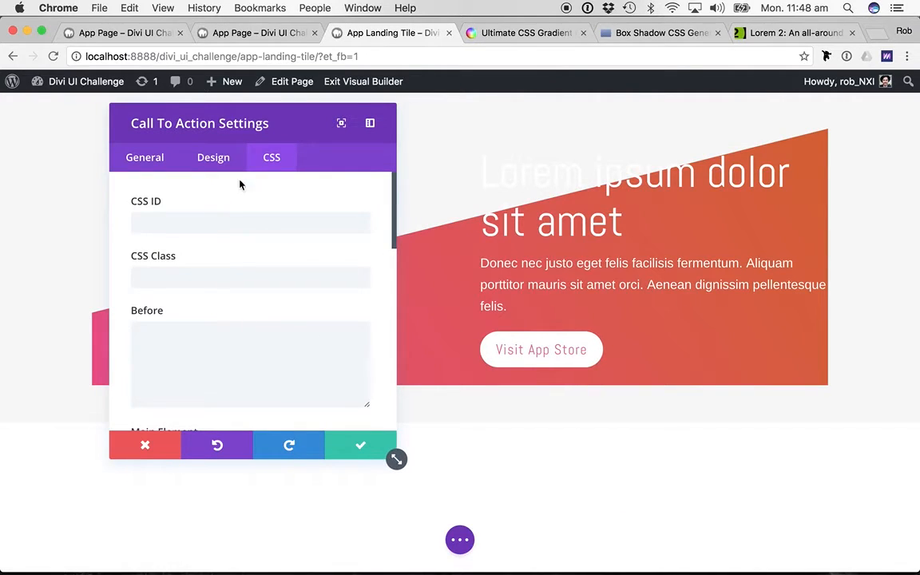
pyautogui.scroll(-10, 271, 335)
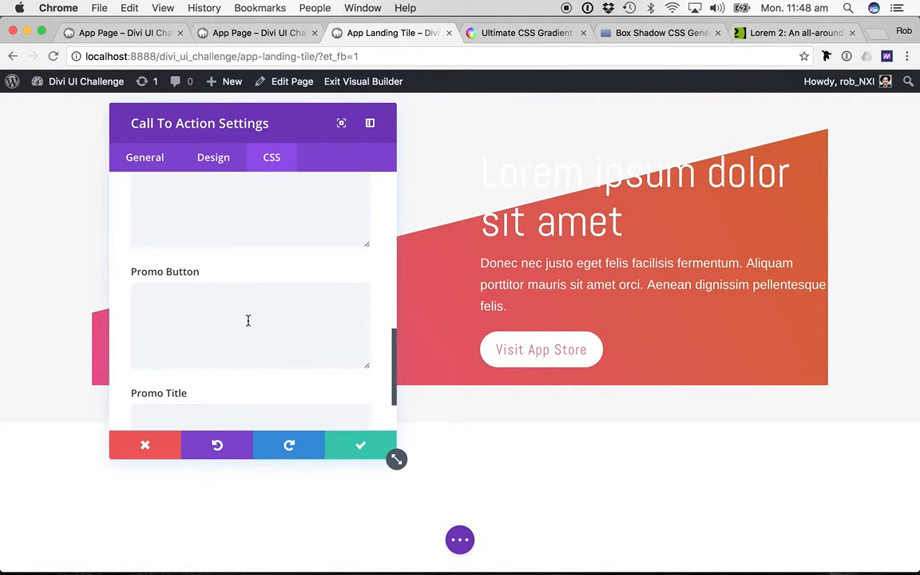
pyautogui.click(248, 321)
pyautogui.write('-webkit-box-shadow: 0px 20px 40px 0px rgba(0,0,0,0.25); -moz-box-shadow: 0px 20px 40px 0px rgba(0,0,0,0.25); box-shadow: 0px 20px 40px 0px rgba(0,0,0,0.25);')
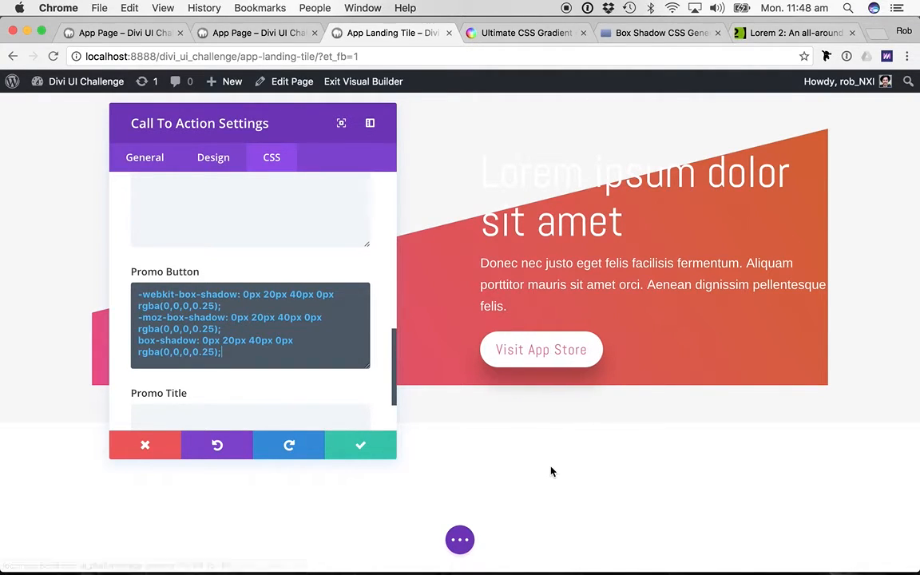
pyautogui.click(362, 447)
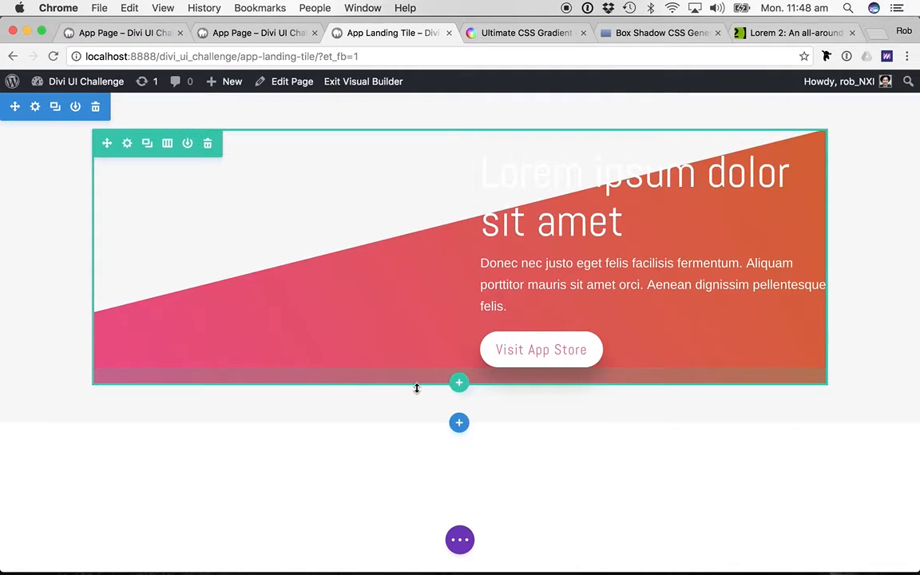
# - Set the background color of the row holding the slanted gradient to white
pyautogui.click(127, 144)
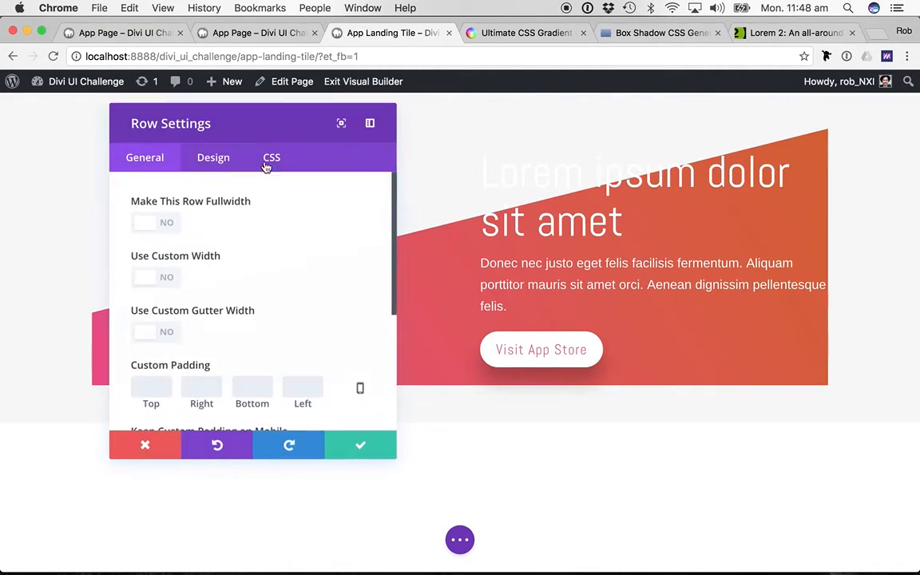
pyautogui.click(201, 162)
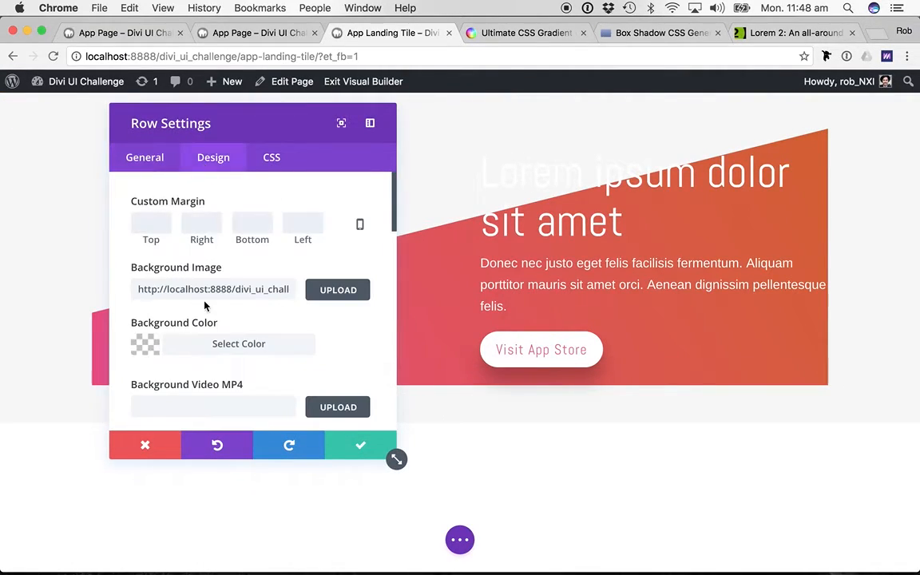
pyautogui.click(199, 343)
pyautogui.scroll(-5, 185, 373)
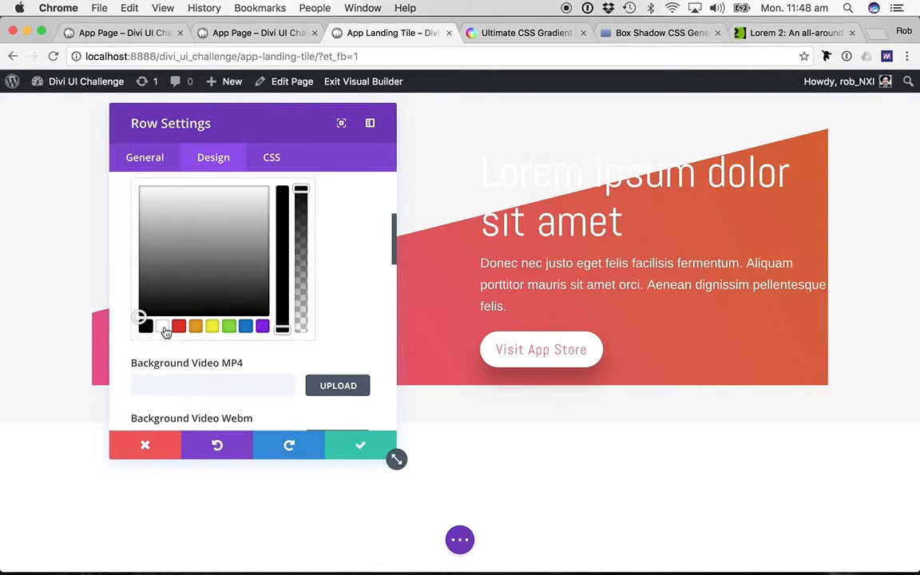
pyautogui.click(163, 327)
pyautogui.moveTo(302, 117); pyautogui.dragTo(543, 366)
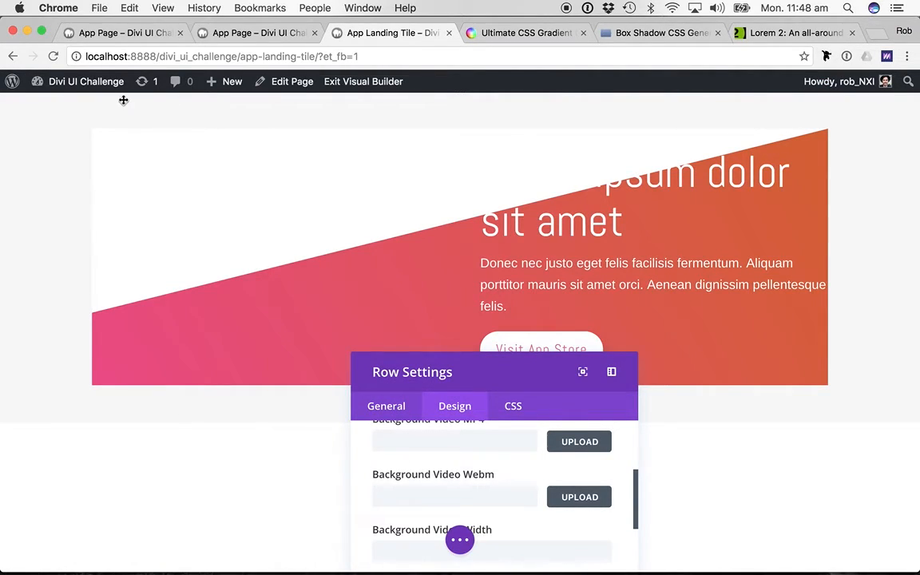
pyautogui.moveTo(492, 372); pyautogui.dragTo(368, 245)
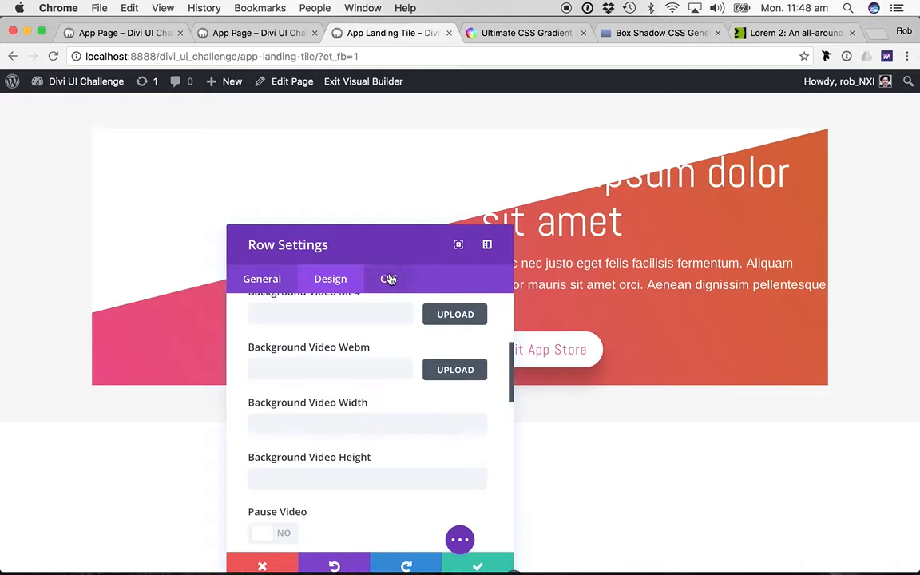
# - Append the box-shadow CSS 0px 20px 40px 0px rgba(0,0,0,0.25) to the row's Main Element after background-size: cover, and save the row settings
pyautogui.click(388, 279)
pyautogui.scroll(-5, 286, 413)
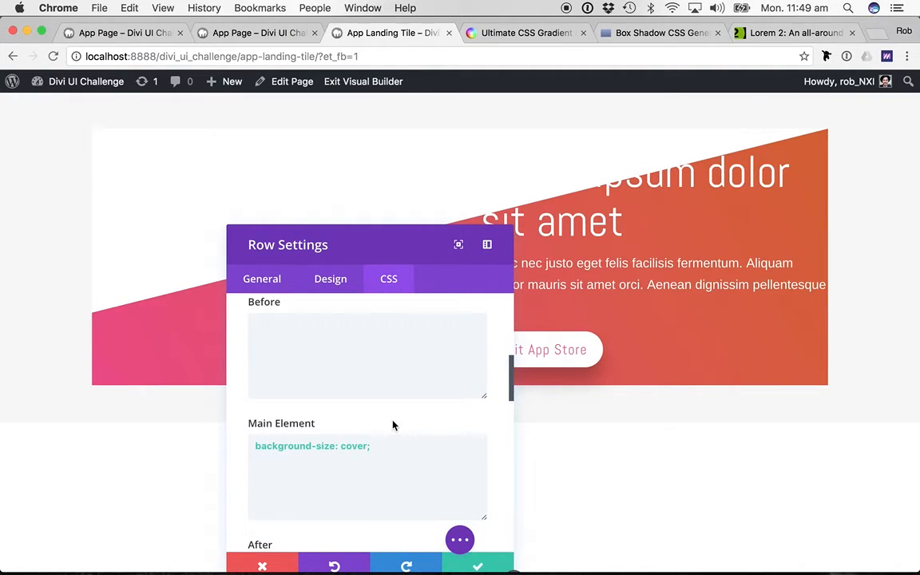
pyautogui.scroll(-1, 392, 425)
pyautogui.click(400, 399)
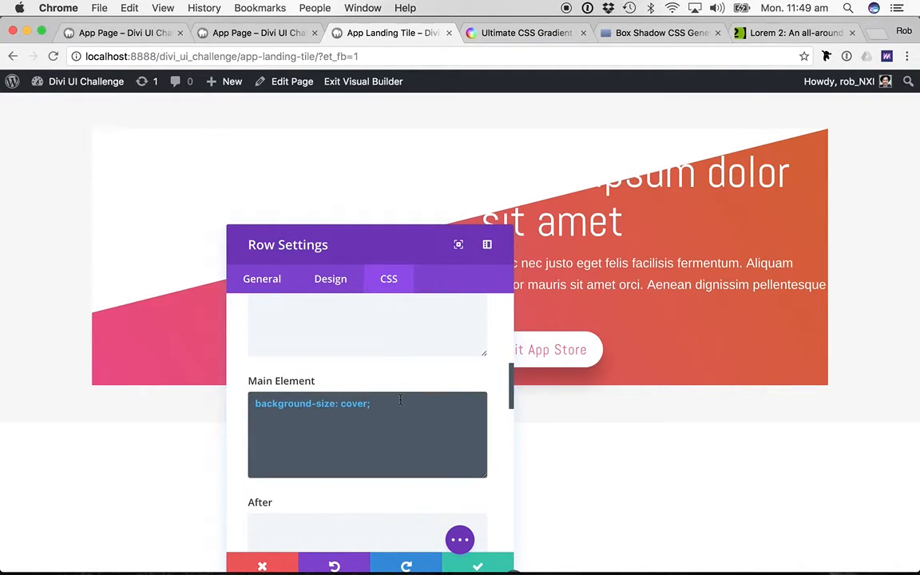
pyautogui.write('-webkit-box-shadow: 0px 20px 40px 0px rgba(0,0,0,0.25); -moz-box-shadow: 0px 20px 40px 0px rgba(0,0,0,0.25); box-shadow: 0px 20px 40px 0px rgba(0,0,0,0.25);')
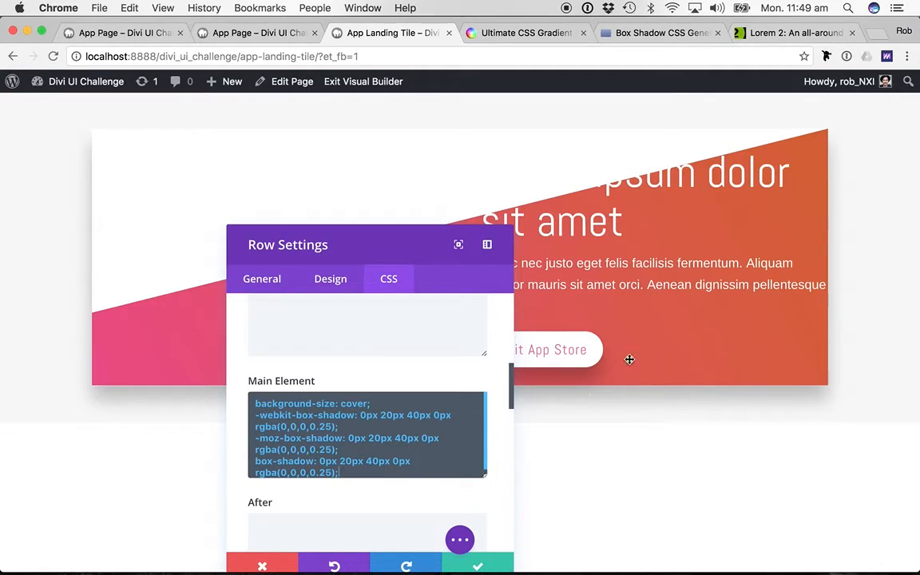
pyautogui.moveTo(399, 247); pyautogui.dragTo(392, 123)
pyautogui.click(479, 442)
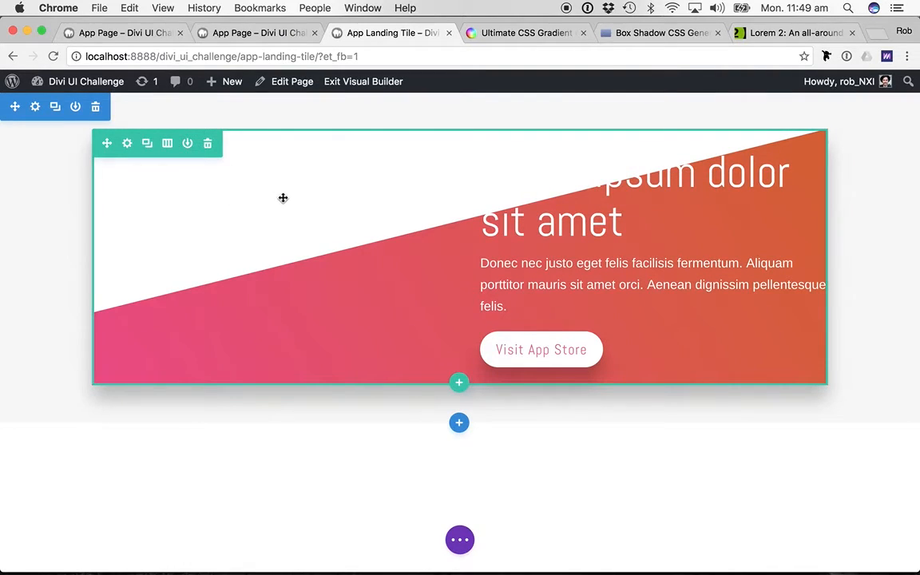
# - Delete the existing module in the row's first column and insert an Image module in its place
pyautogui.moveTo(273, 165)
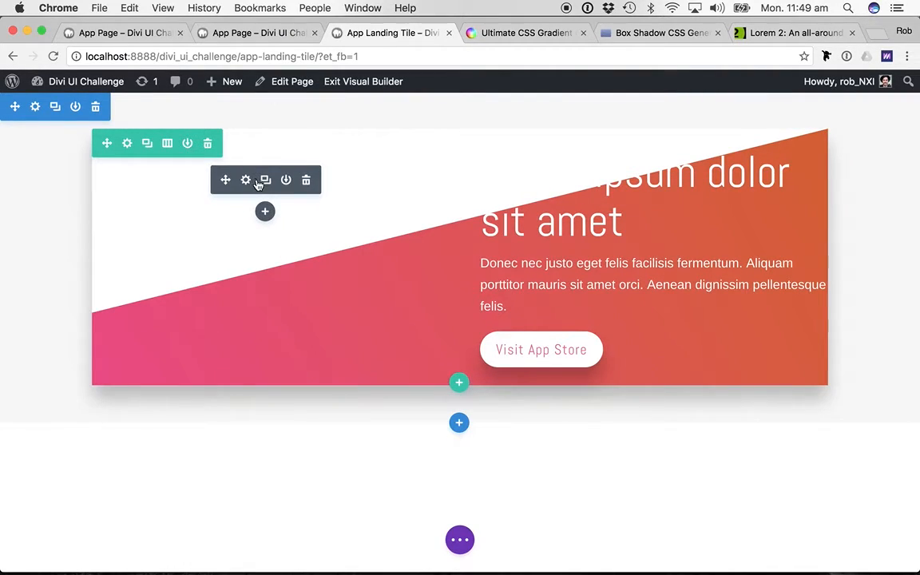
pyautogui.click(307, 180)
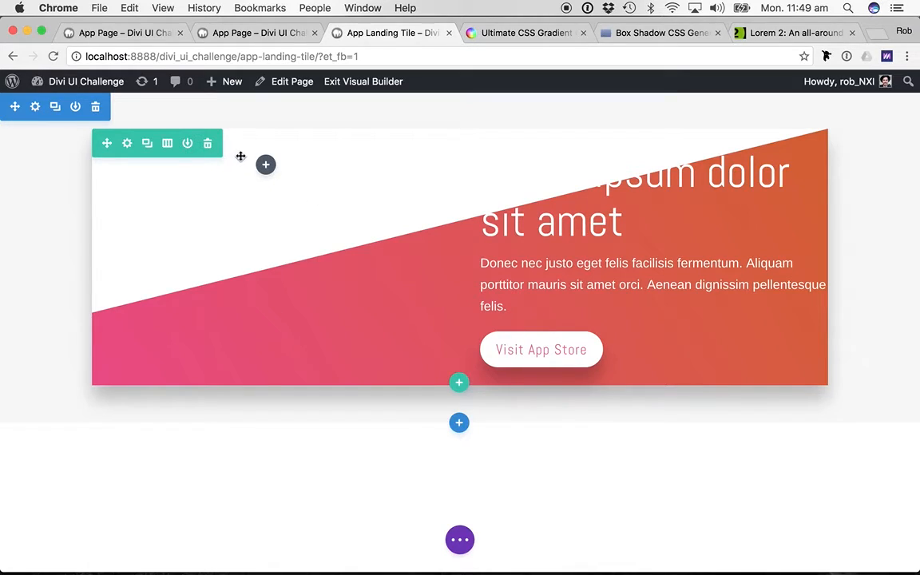
pyautogui.click(266, 165)
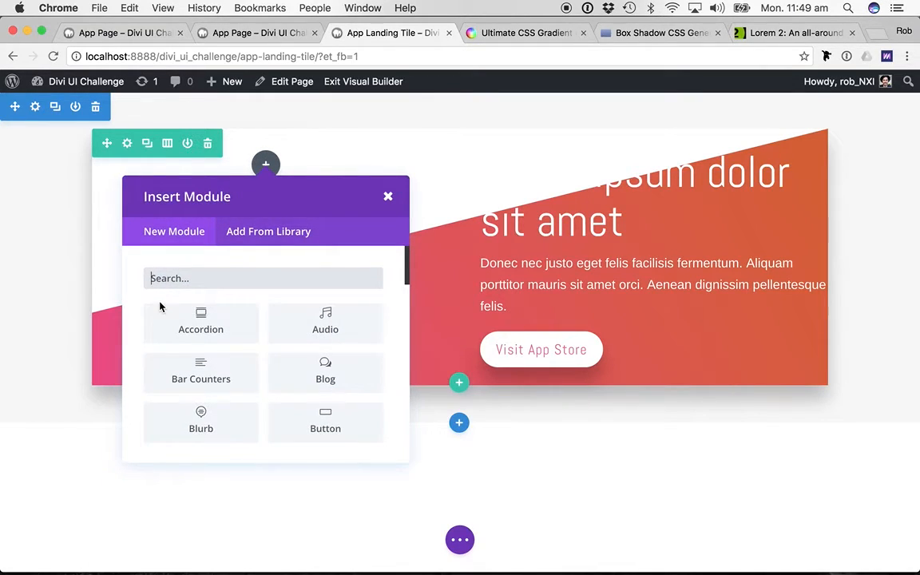
pyautogui.write('imag')
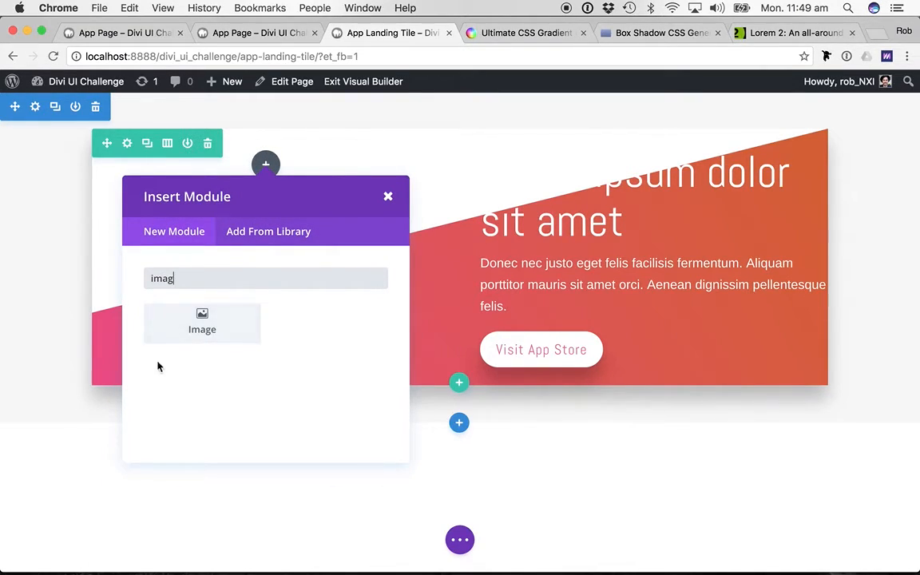
pyautogui.click(201, 323)
pyautogui.moveTo(334, 125); pyautogui.dragTo(626, 122)
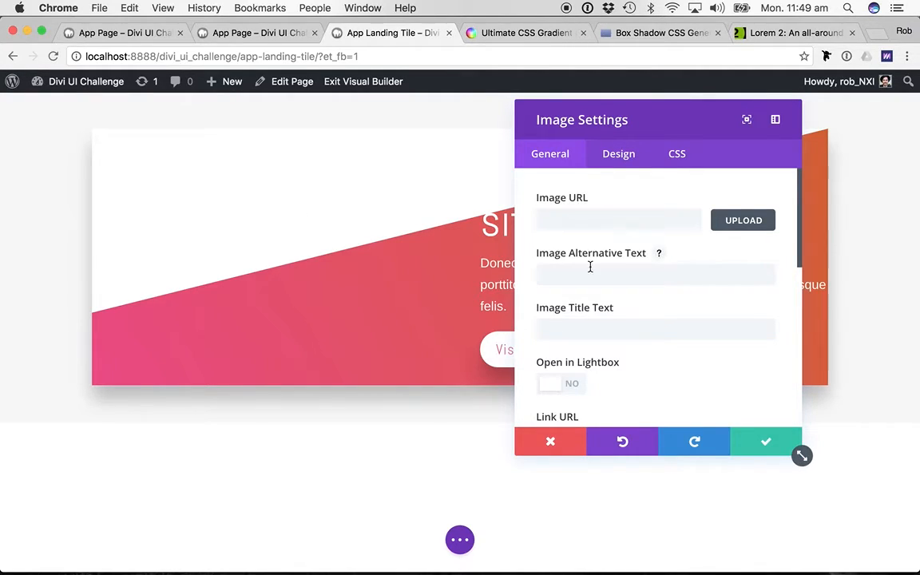
# - Use phone.png from the Media Library as the new module's image
pyautogui.click(733, 223)
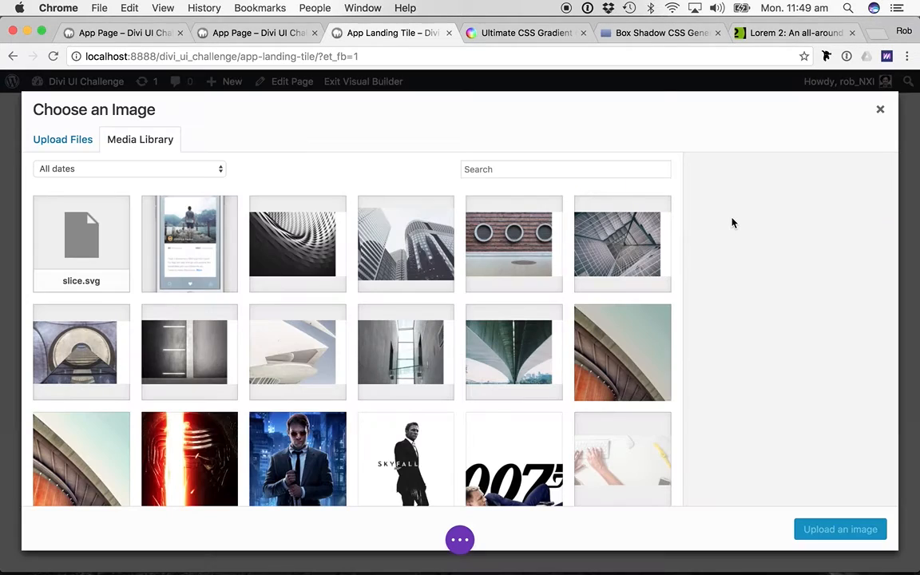
pyautogui.click(199, 249)
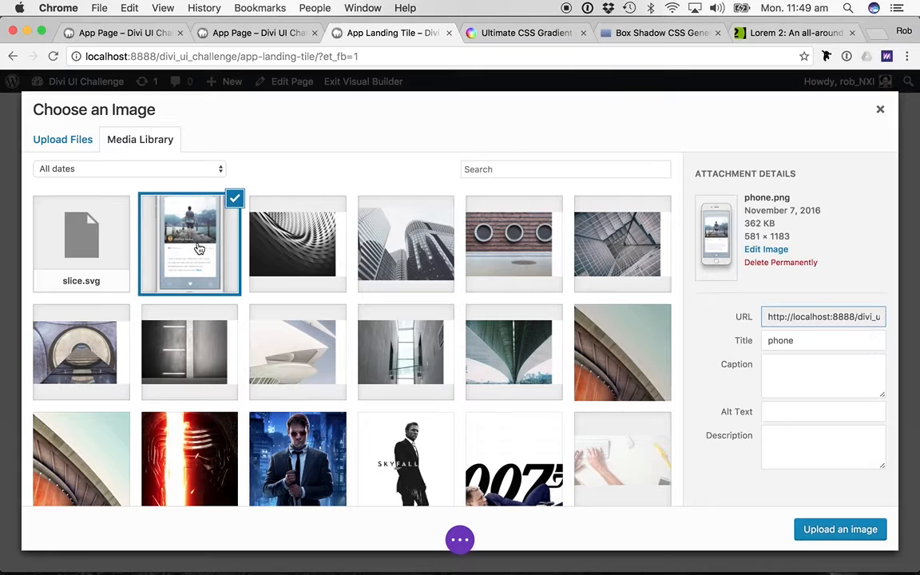
pyautogui.click(828, 527)
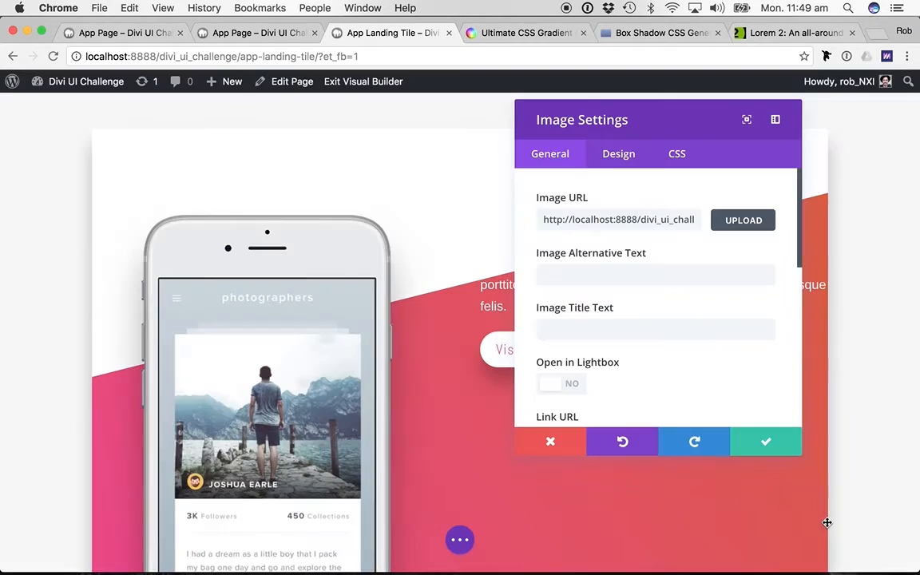
pyautogui.scroll(-3, 415, 351)
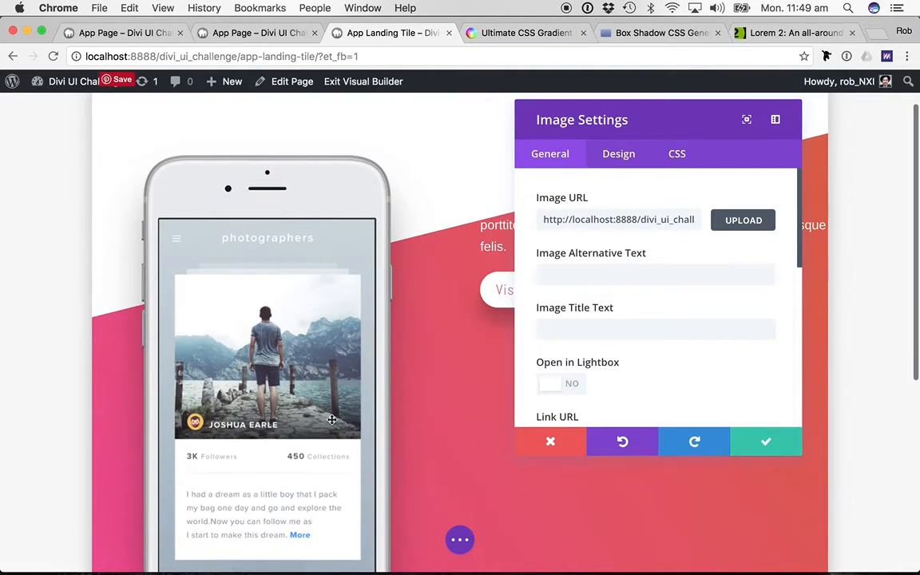
# - Open the Dribbble home page in a new browser tab and browse the shots in its Following feed
pyautogui.scroll(-2, 355, 421)
pyautogui.scroll(-2, 356, 421)
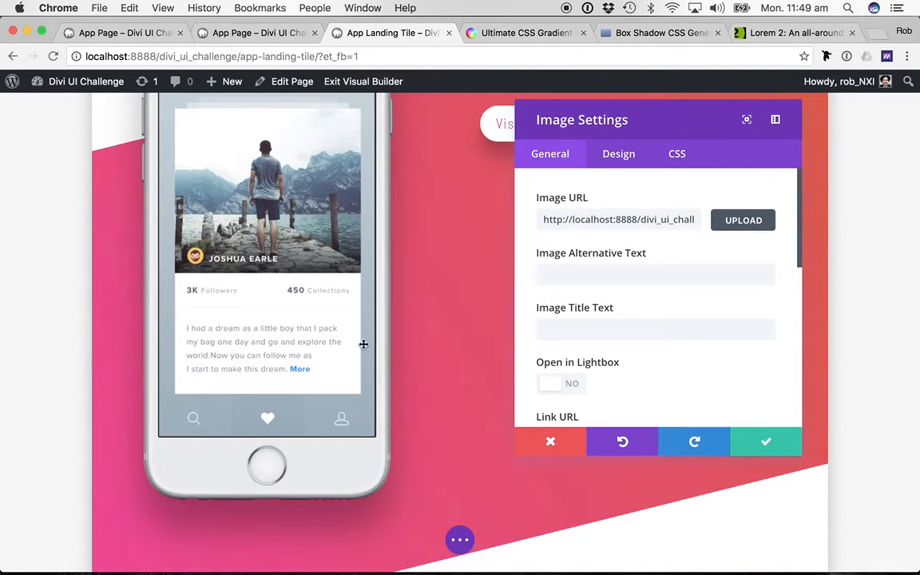
pyautogui.scroll(1, 339, 343)
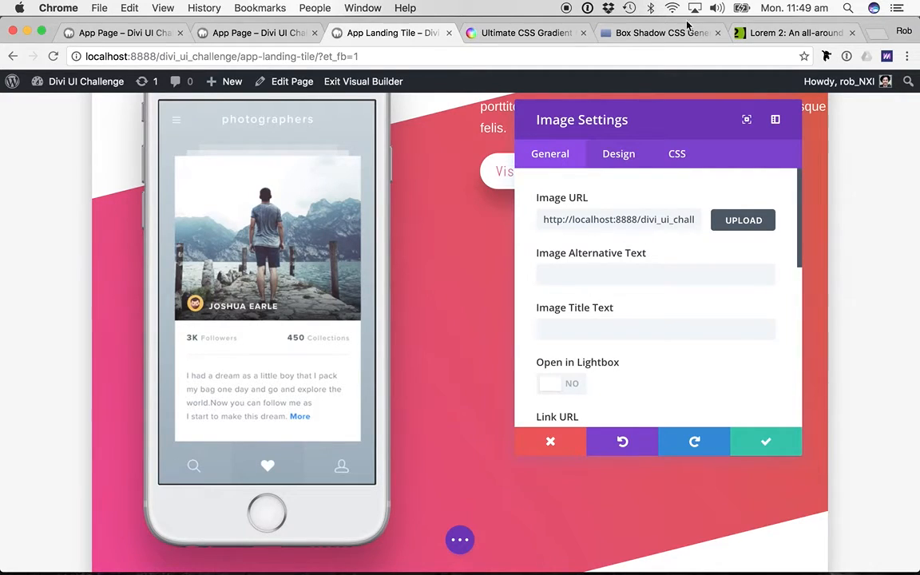
pyautogui.click(877, 33)
pyautogui.write('dribbb')
pyautogui.press('Return')
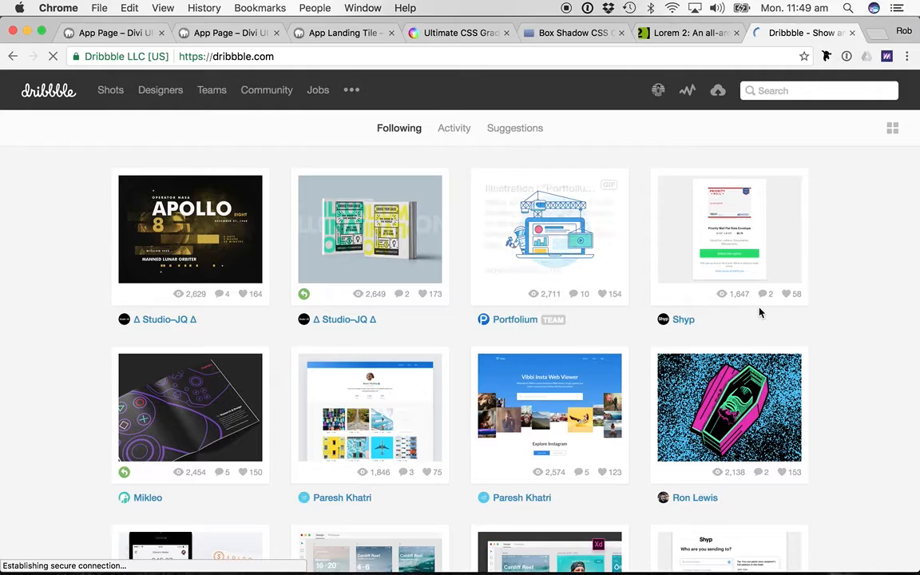
pyautogui.scroll(-3, 754, 306)
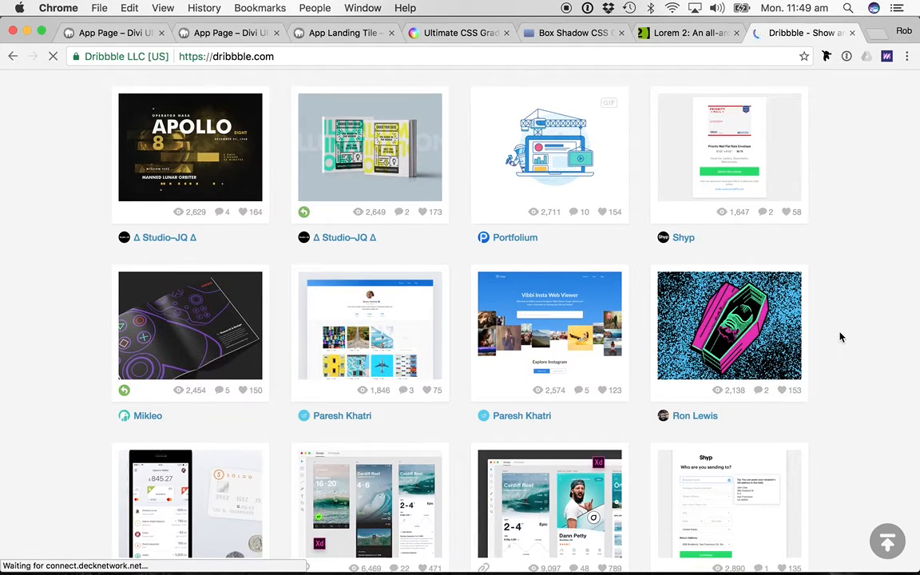
pyautogui.scroll(-10, 839, 336)
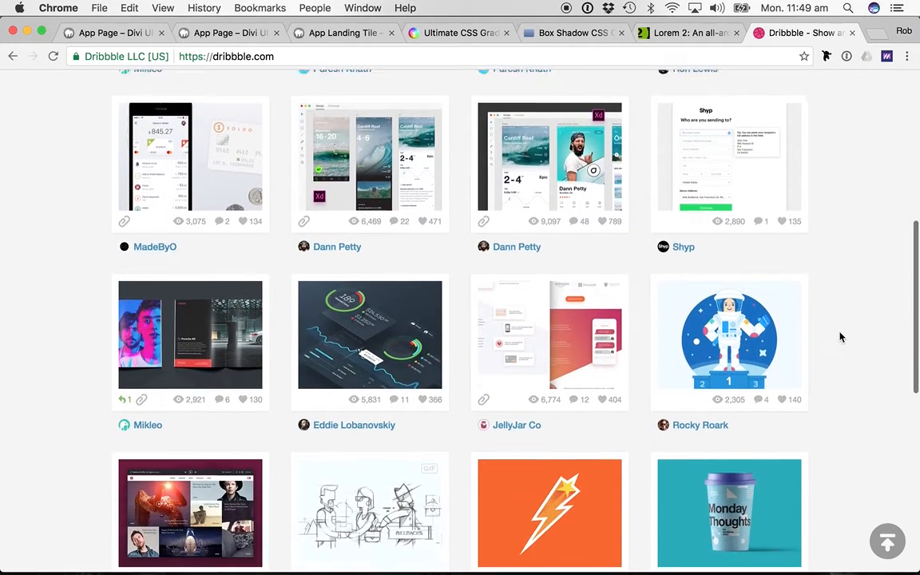
pyautogui.scroll(11, 839, 336)
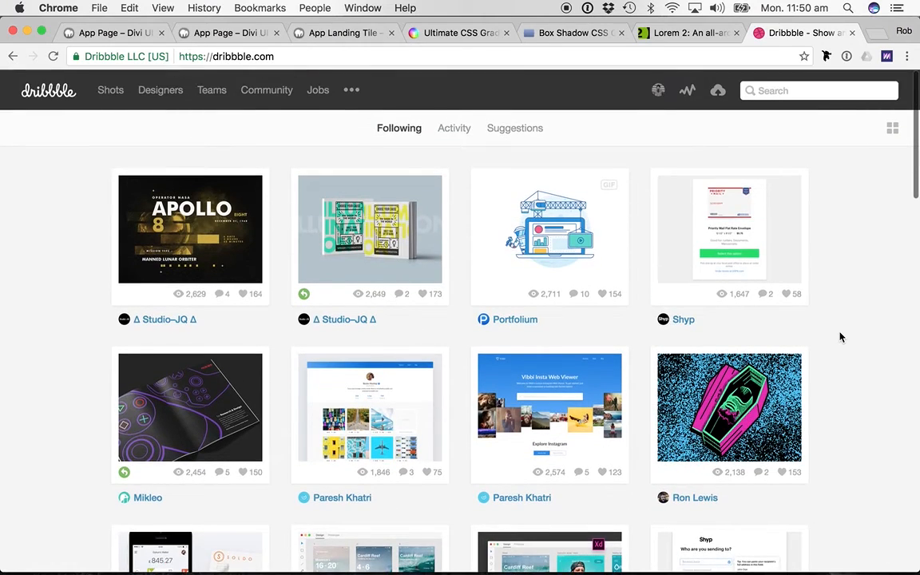
pyautogui.moveTo(667, 93)
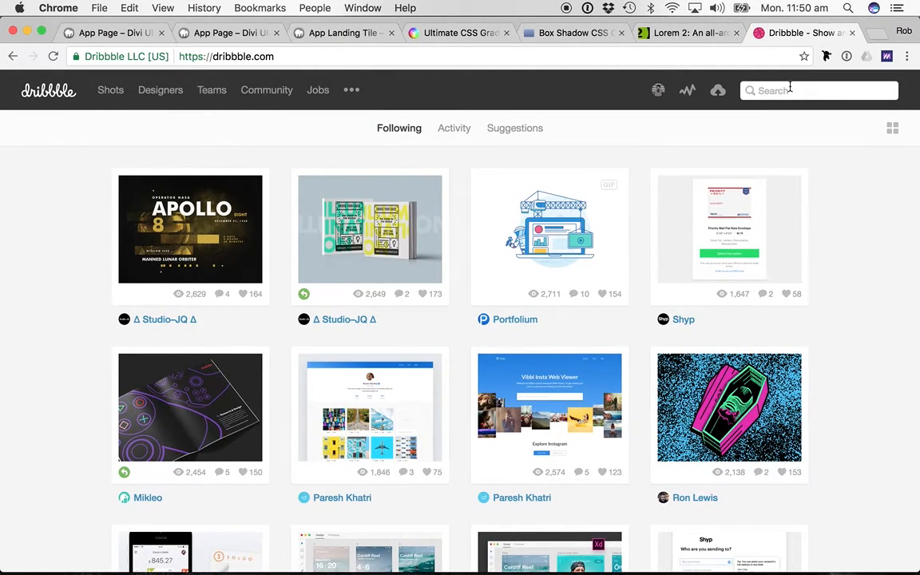
# - Compare against the finished App Page, and on the App Landing Tile page set the phone image's alignment to Center
pyautogui.click(226, 33)
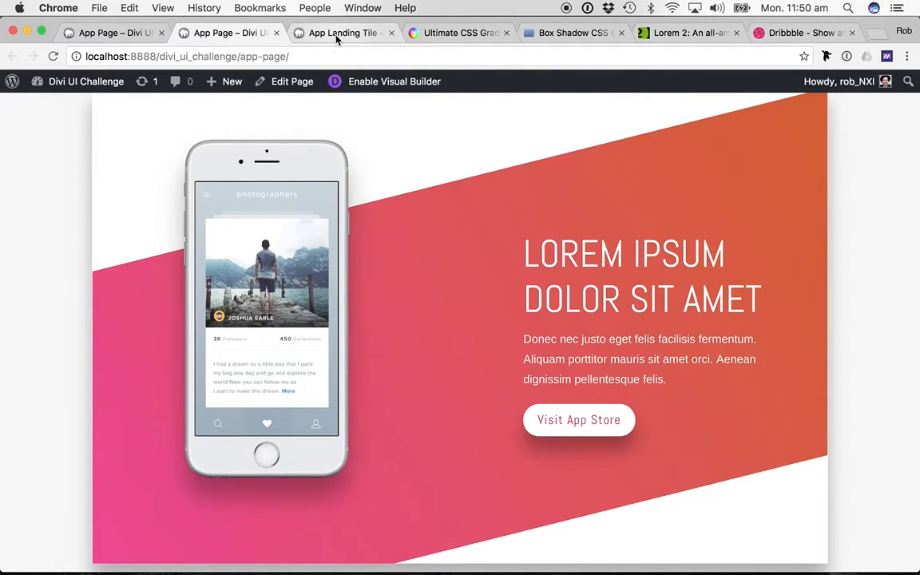
pyautogui.click(301, 32)
pyautogui.scroll(3, 399, 223)
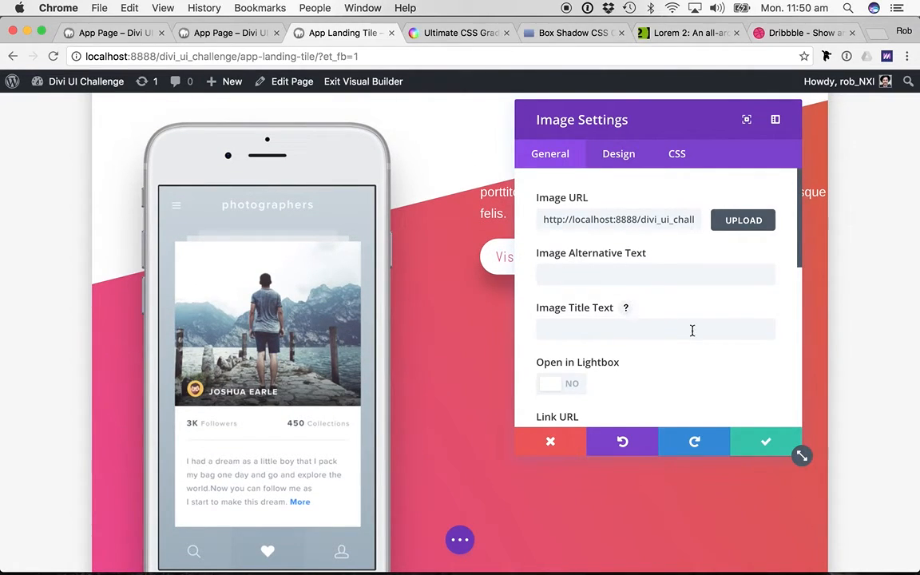
pyautogui.scroll(-2, 692, 331)
pyautogui.scroll(-2, 691, 328)
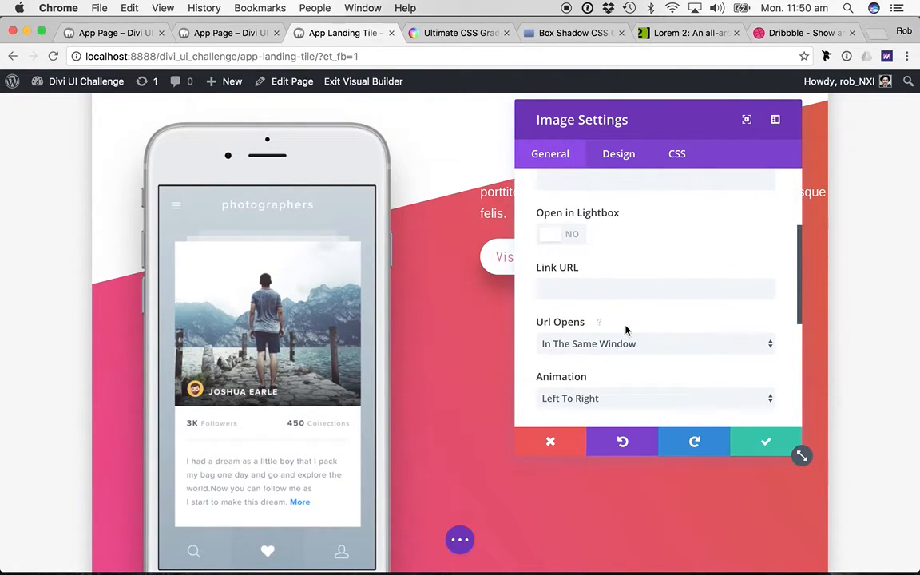
pyautogui.scroll(-3, 626, 330)
pyautogui.scroll(-1, 626, 330)
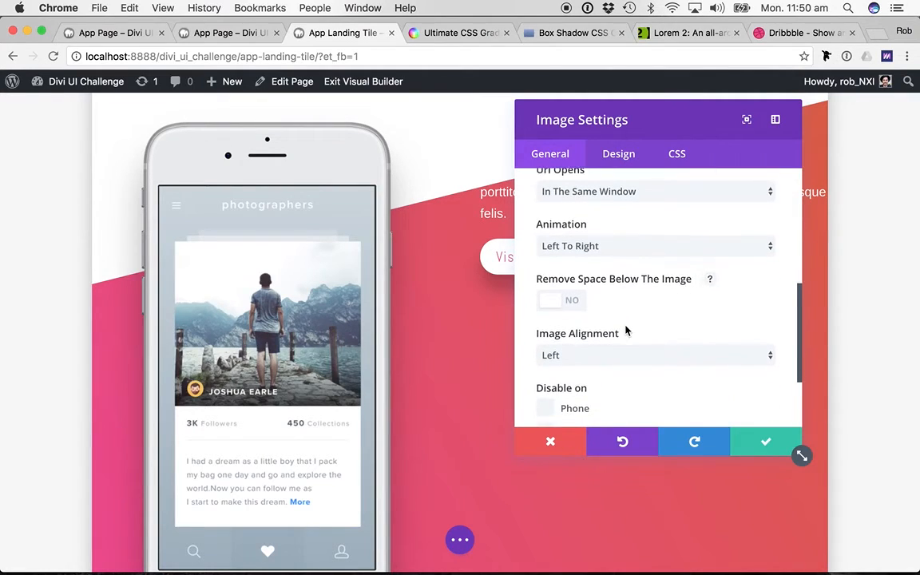
pyautogui.click(611, 330)
pyautogui.click(587, 342)
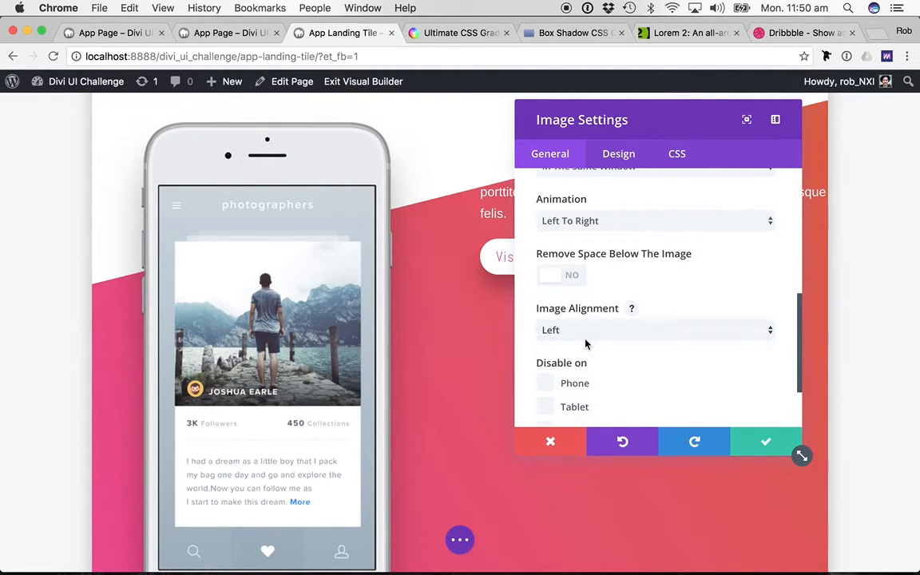
# - Try maximum widths of 200px and 280px for the phone image, settle on 320px, and save the image settings
pyautogui.click(619, 155)
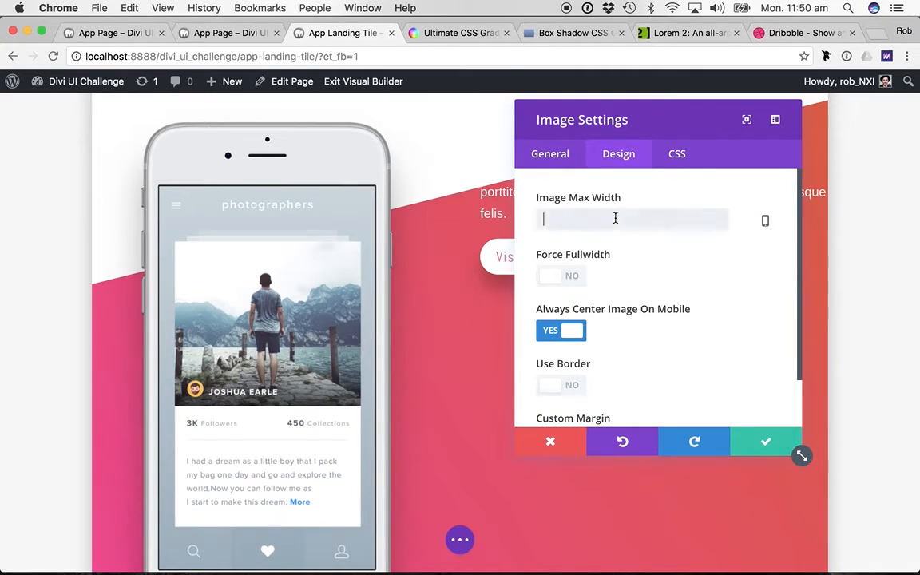
pyautogui.write('200px')
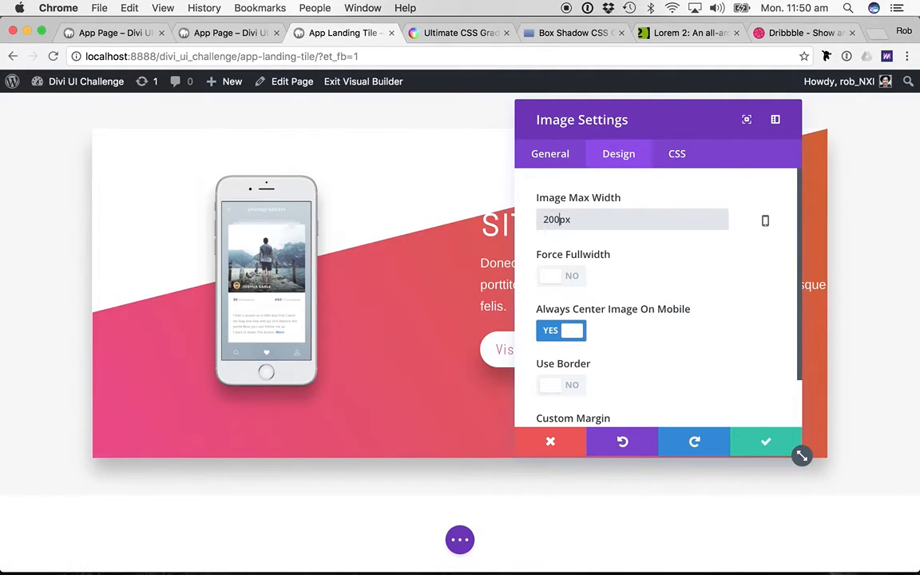
pyautogui.press('BackSpace')
pyautogui.write('8')
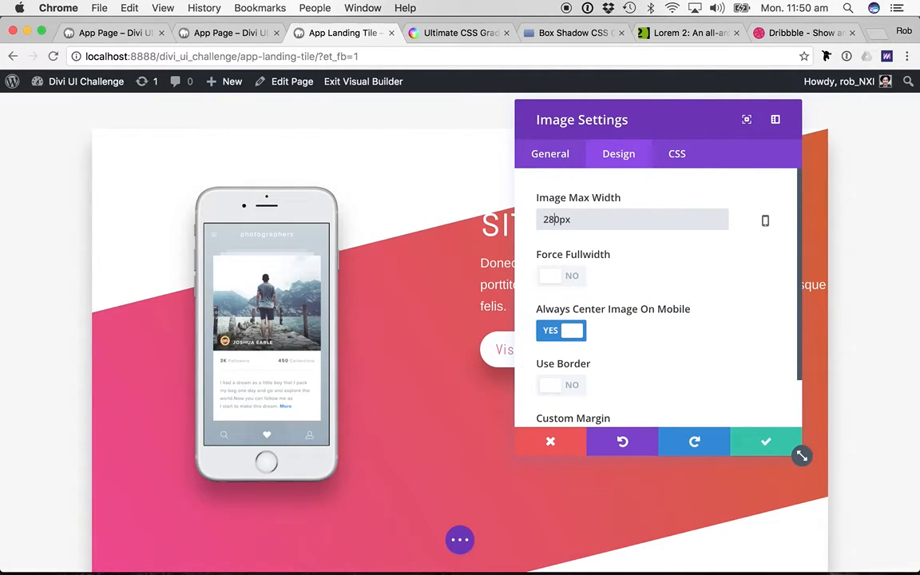
pyautogui.press('BackSpace')
pyautogui.press('BackSpace')
pyautogui.press('BackSpace')
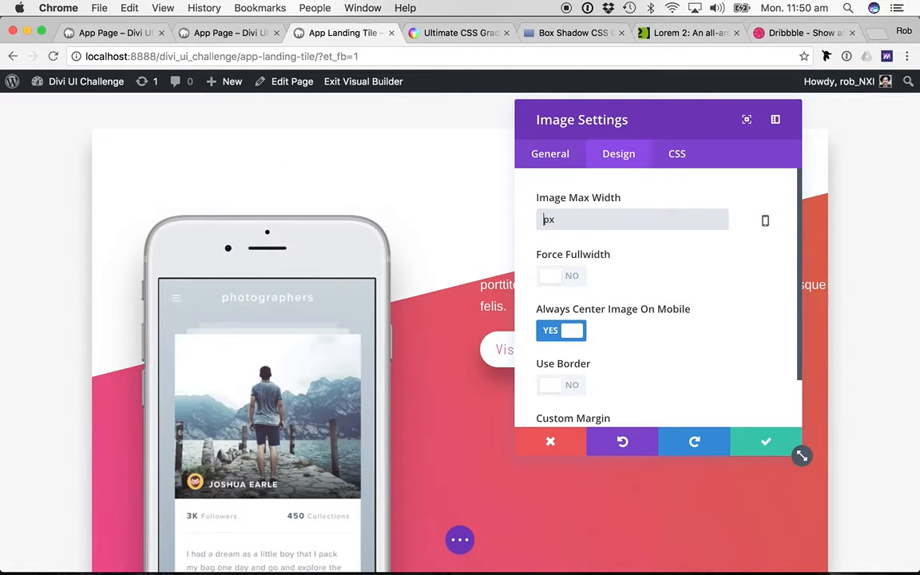
pyautogui.write('320')
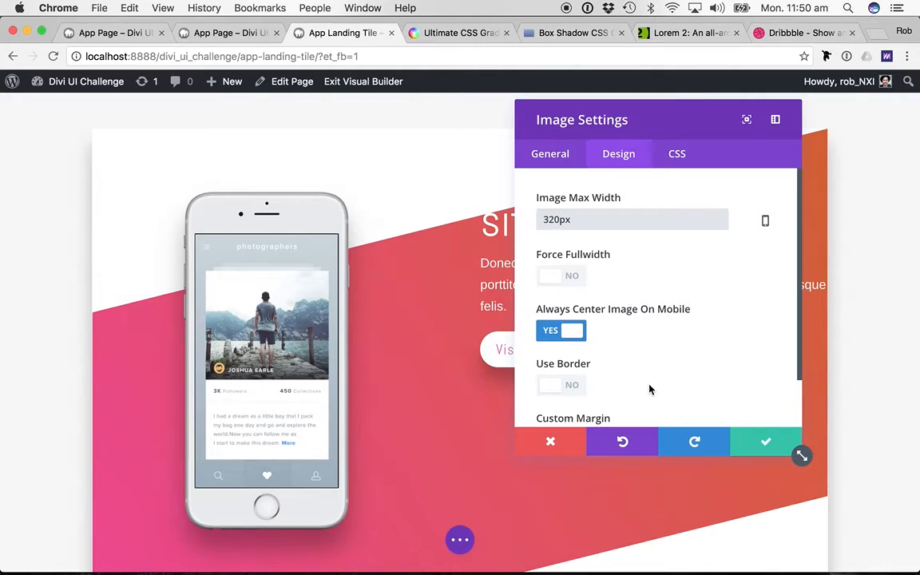
pyautogui.scroll(-1, 649, 388)
pyautogui.scroll(-2, 643, 329)
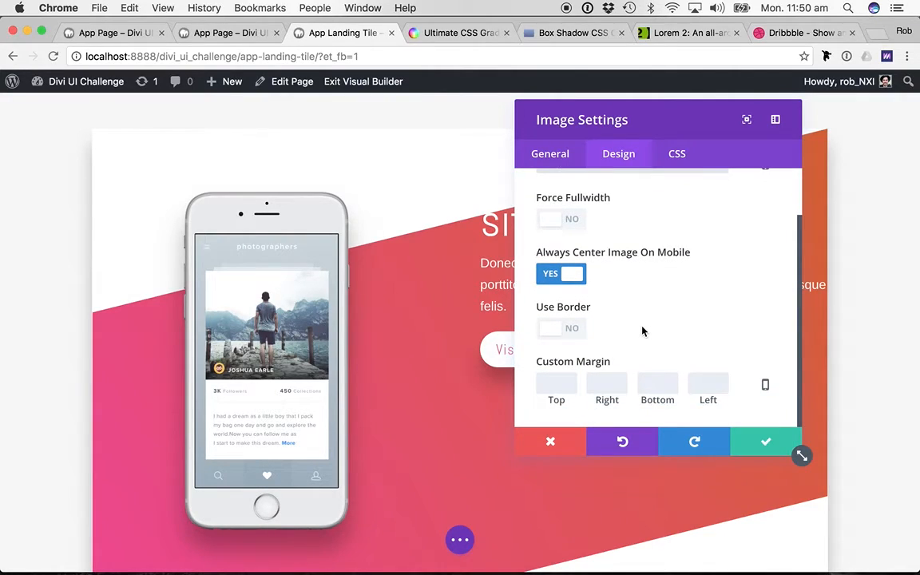
pyautogui.click(767, 441)
# - Open the settings of the row holding the slanted gradient and set Column 2's top custom padding to 120px
pyautogui.scroll(-3, 648, 453)
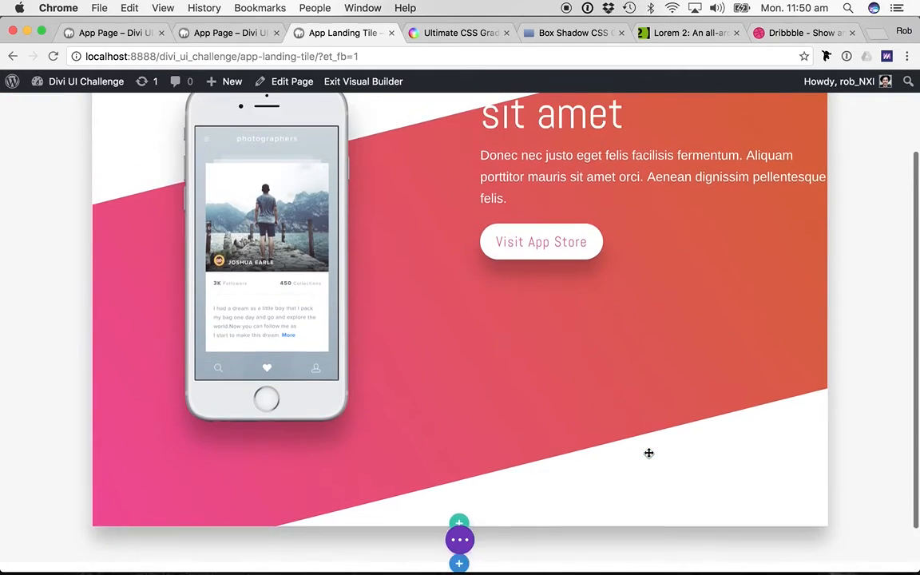
pyautogui.scroll(2, 649, 452)
pyautogui.scroll(1, 648, 453)
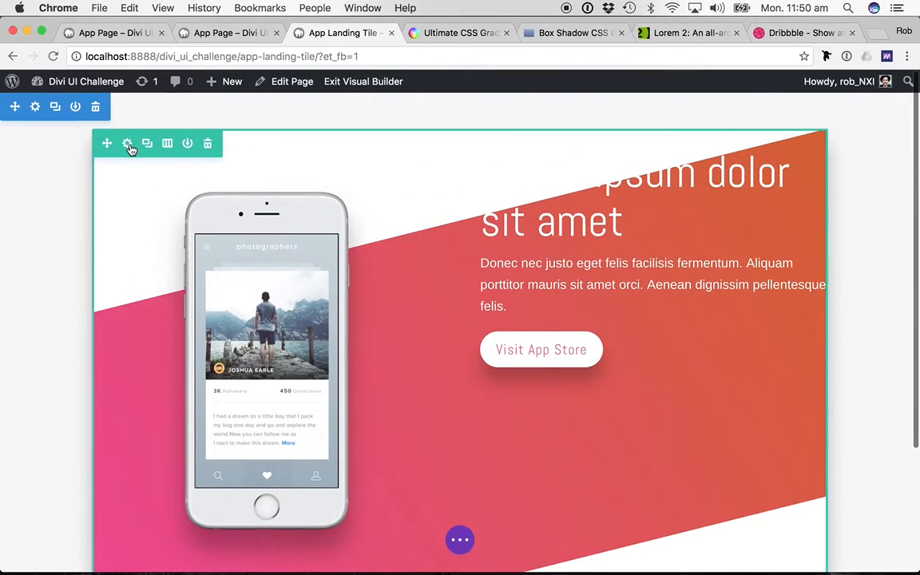
pyautogui.moveTo(657, 119); pyautogui.dragTo(216, 161)
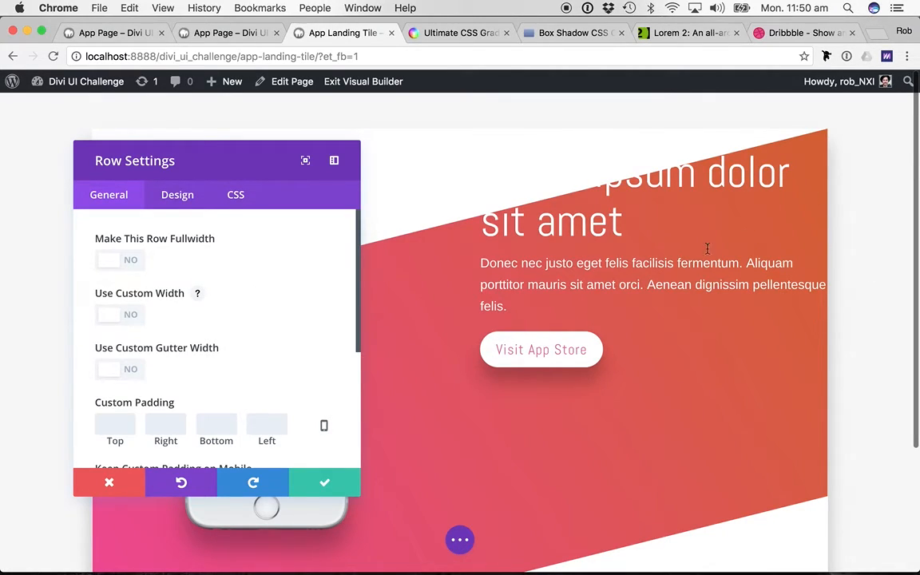
pyautogui.click(167, 194)
pyautogui.scroll(-10, 137, 312)
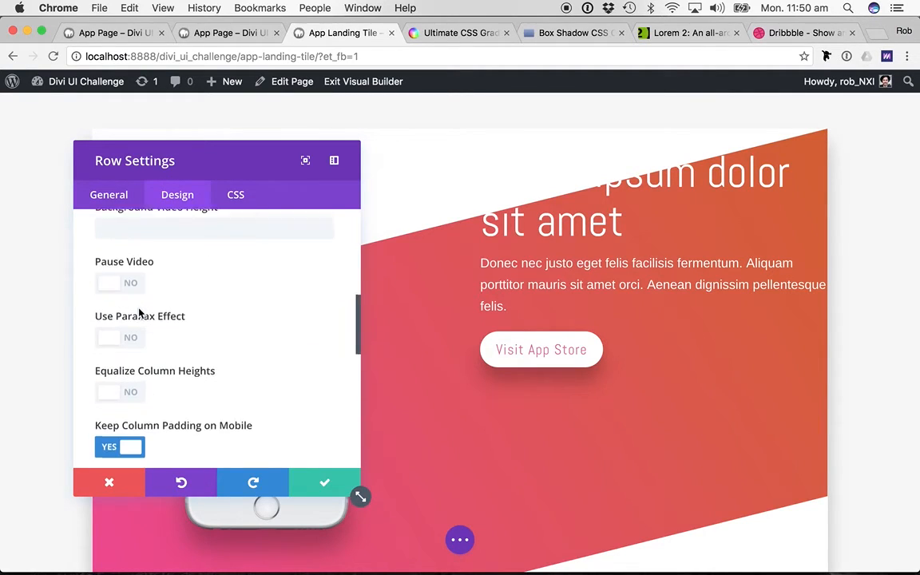
pyautogui.scroll(-10, 139, 312)
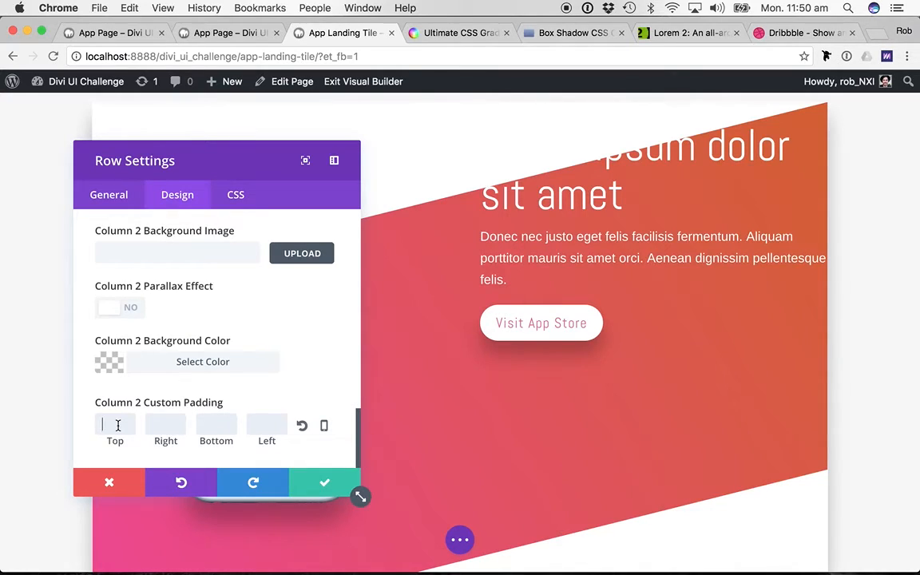
pyautogui.click(117, 425)
pyautogui.write('120')
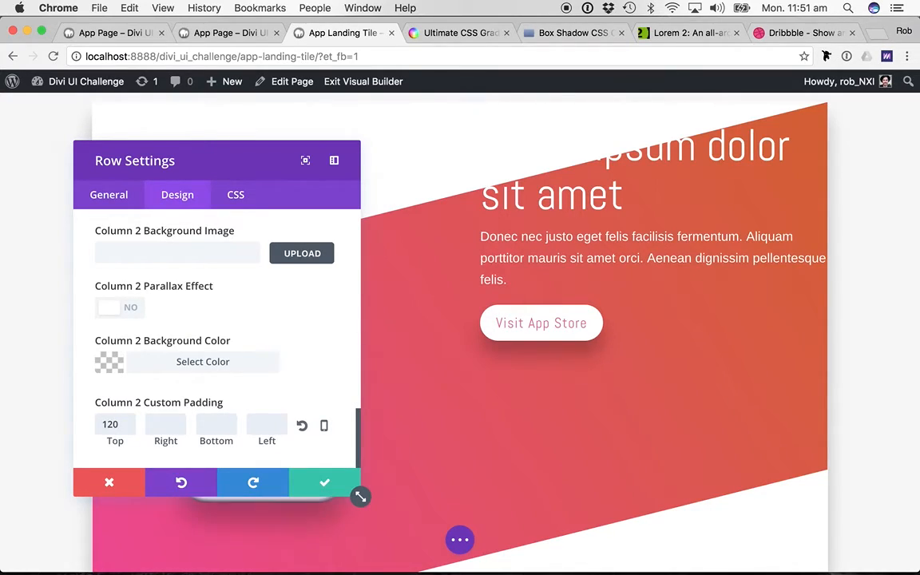
pyautogui.press('Tab')
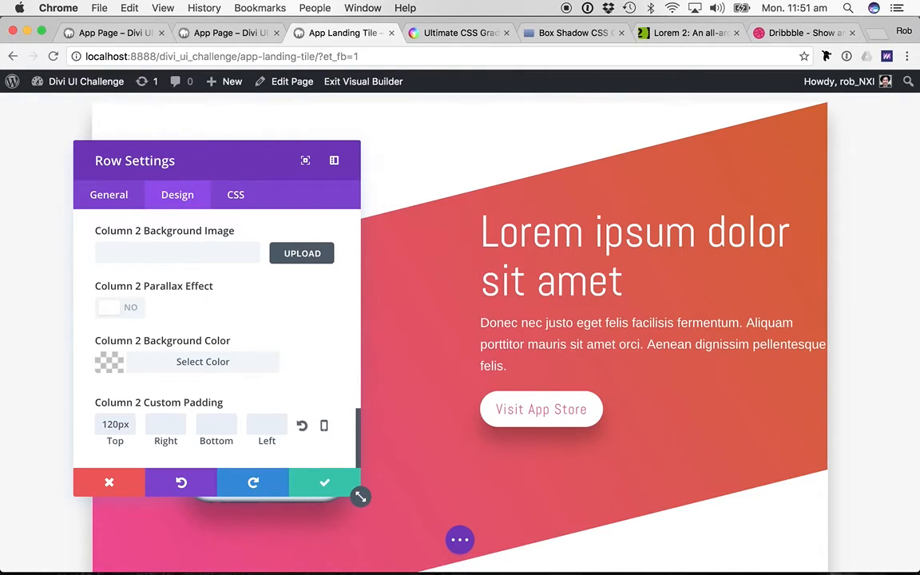
# - Increase Column 2's top custom padding to 160px
pyautogui.click(113, 424)
pyautogui.press('BackSpace')
pyautogui.write('6')
pyautogui.press('Tab')
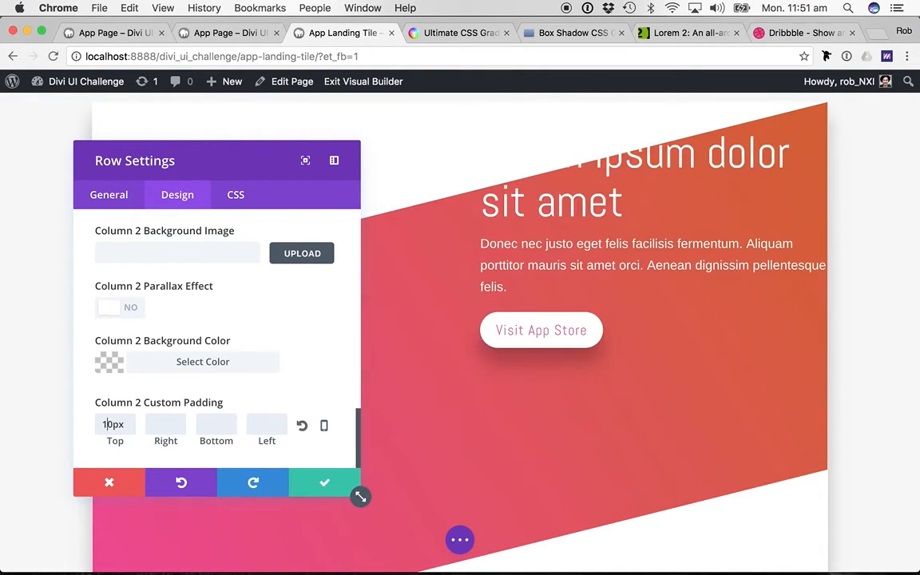
# - Try a right custom padding of 40px for Column 2 and settle on 60px
pyautogui.click(156, 419)
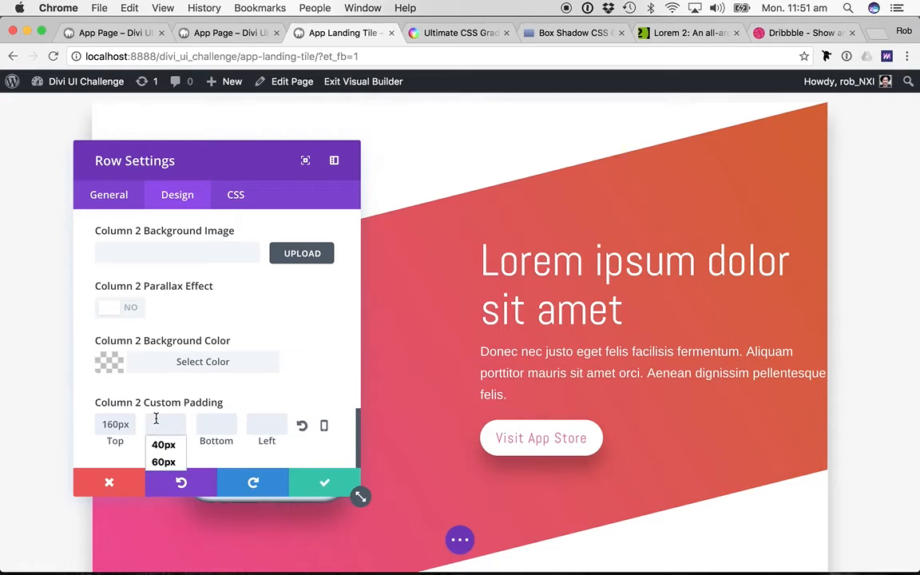
pyautogui.write('40px')
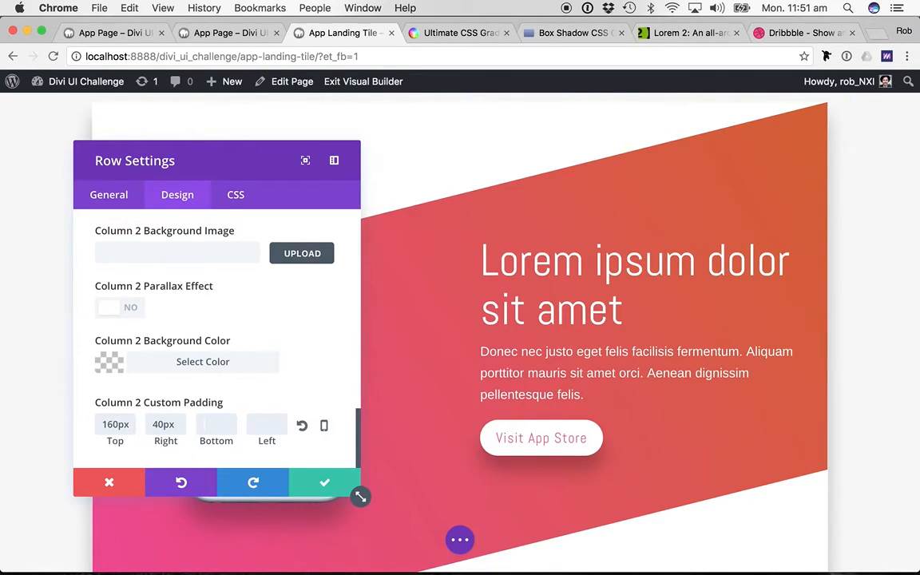
pyautogui.click(266, 424)
pyautogui.click(161, 424)
pyautogui.press('BackSpace')
pyautogui.write('6')
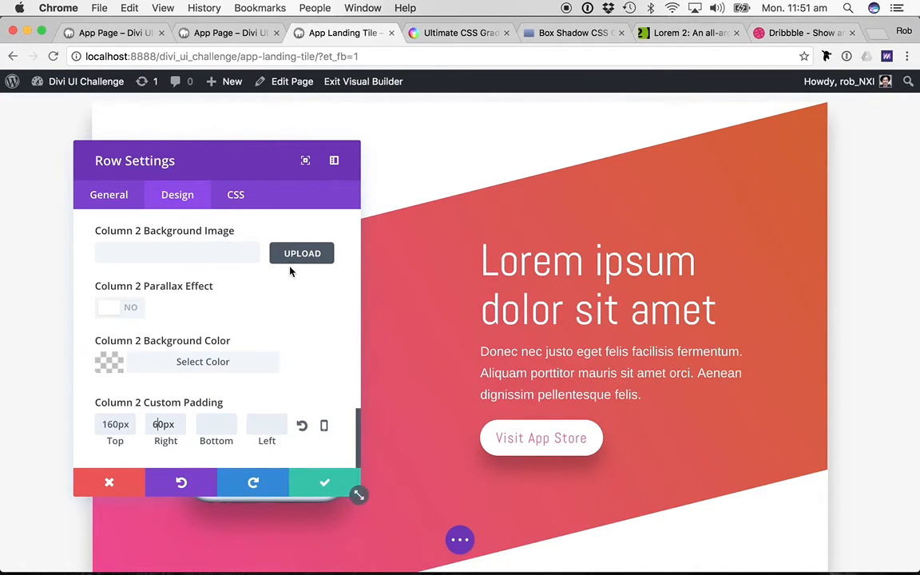
# - Set Column 2's custom padding for tablets to 60px on the top, right, bottom and left
pyautogui.moveTo(218, 166); pyautogui.dragTo(168, 118)
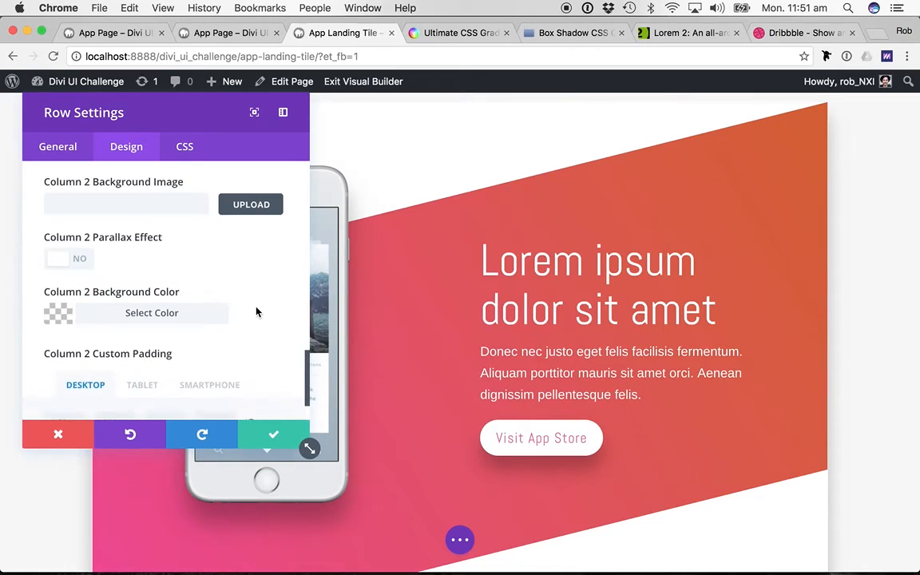
pyautogui.scroll(-2, 256, 312)
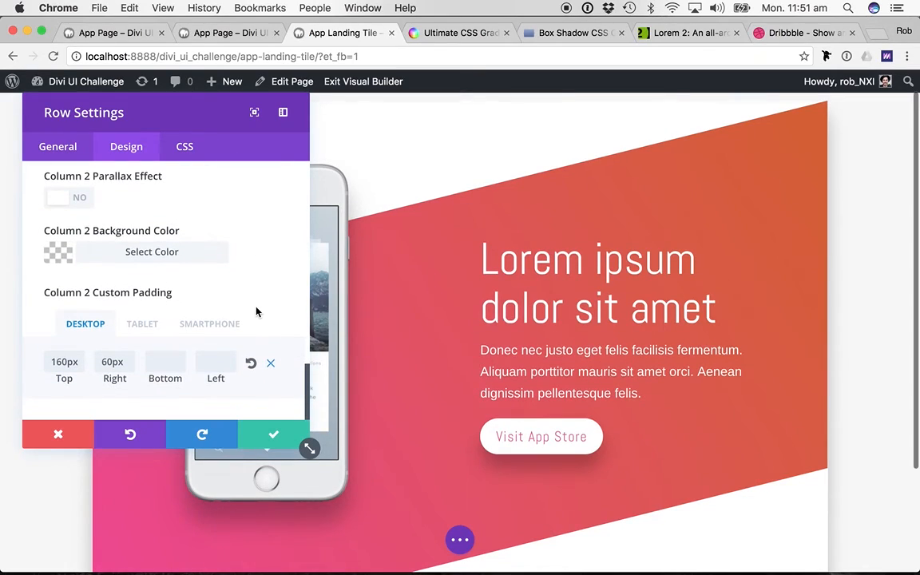
pyautogui.click(134, 325)
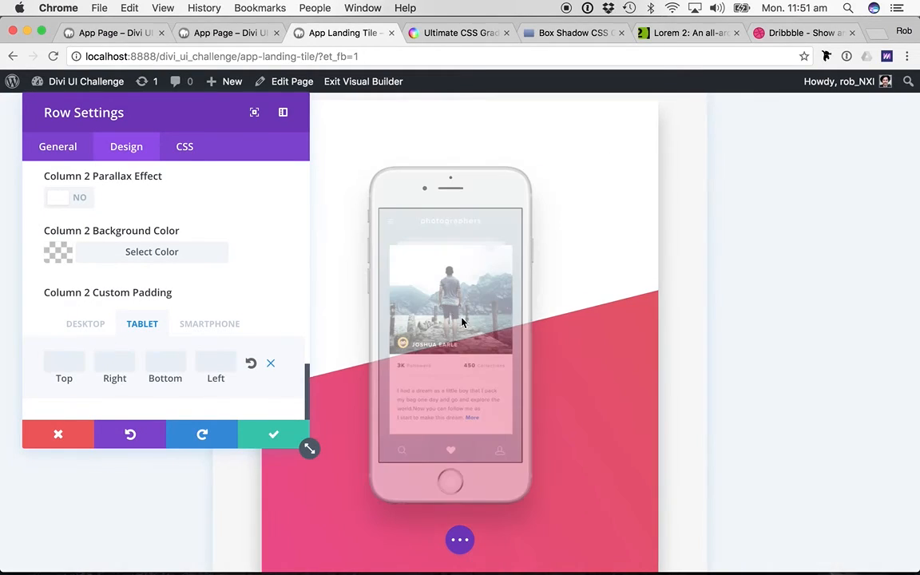
pyautogui.scroll(-5, 610, 338)
pyautogui.scroll(-3, 610, 338)
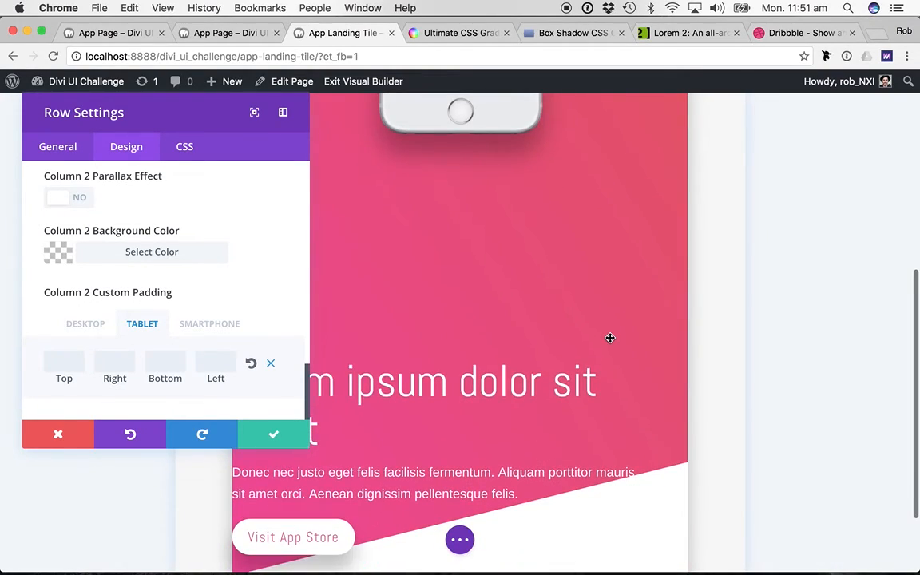
pyautogui.scroll(-2, 551, 410)
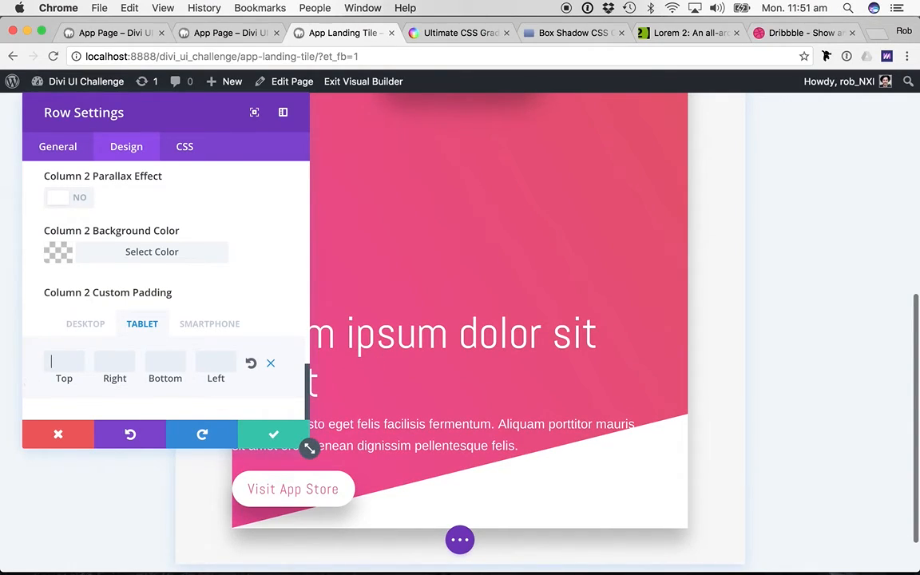
pyautogui.write('60')
pyautogui.press('Tab')
pyautogui.write('60')
pyautogui.press('Tab')
pyautogui.write('60')
pyautogui.press('Tab')
pyautogui.write('60')
pyautogui.press('Tab')
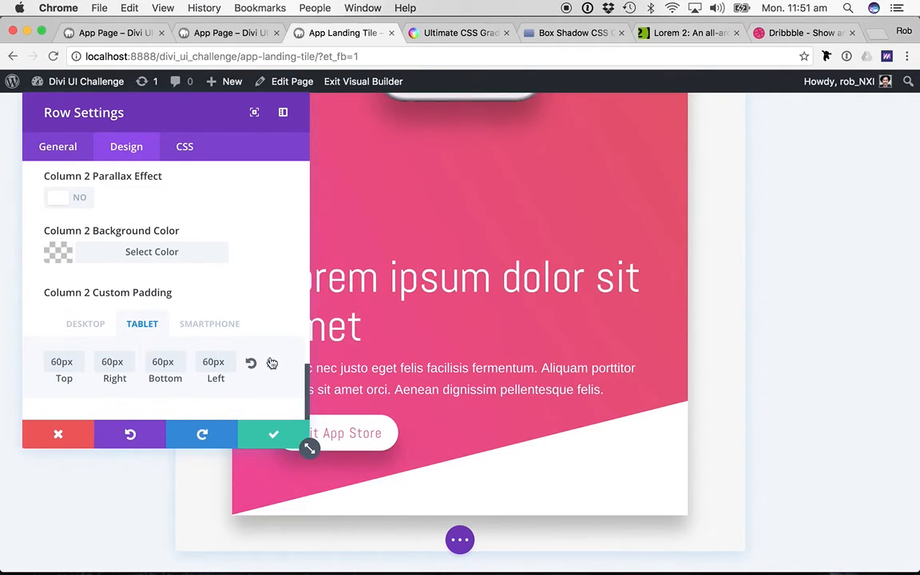
# - Increase Column 2's custom padding for tablets to 80px on the top, right, bottom and left
pyautogui.doubleClick(53, 360)
pyautogui.write('80')
pyautogui.press('Tab')
pyautogui.write('80')
pyautogui.press('Tab')
pyautogui.write('80')
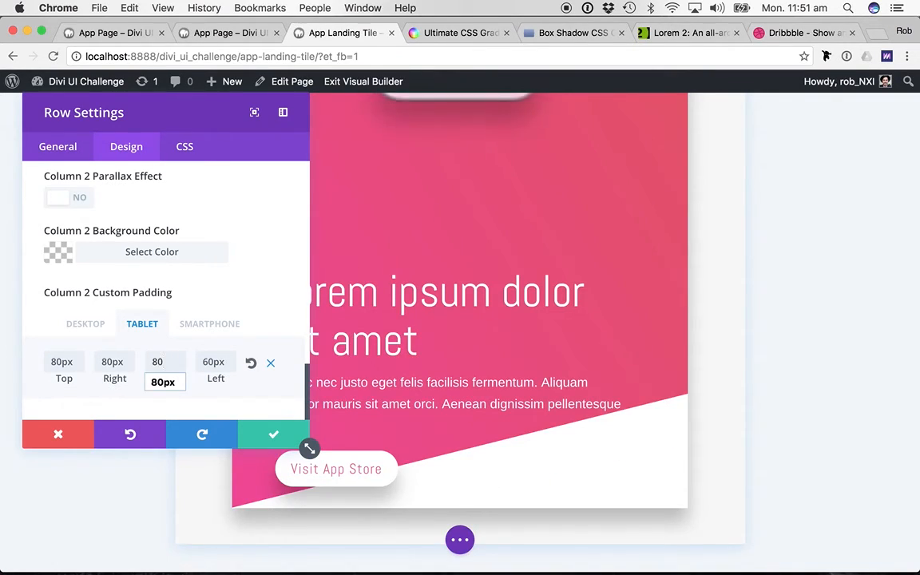
pyautogui.press('Tab')
pyautogui.write('80')
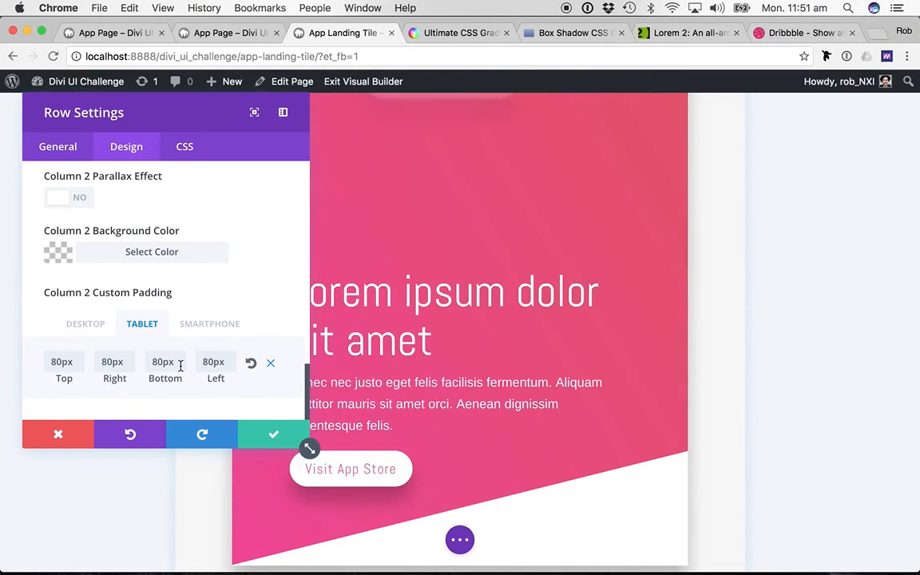
# - Set Column 2's custom padding for smartphones to 40px on all four sides and save the row settings
pyautogui.click(204, 324)
pyautogui.click(50, 362)
pyautogui.write('40')
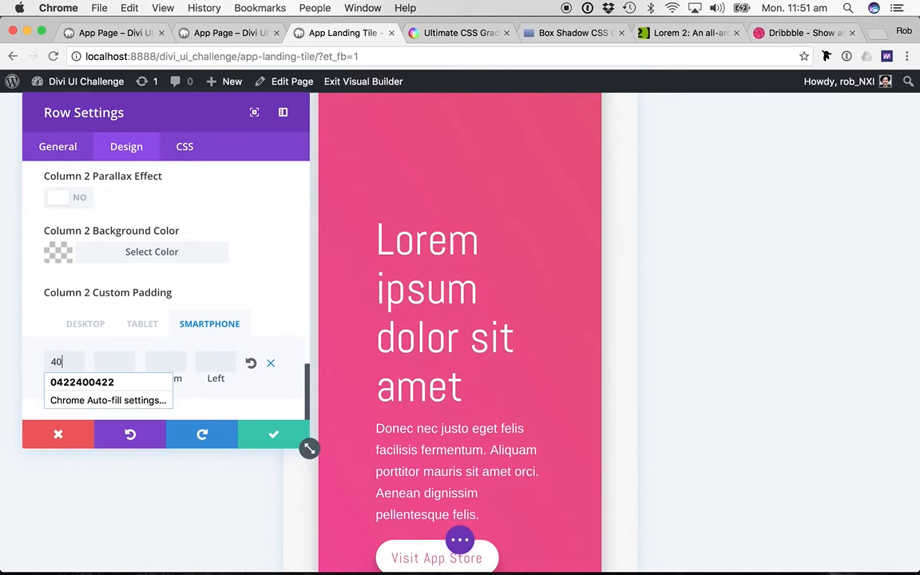
pyautogui.press('Tab')
pyautogui.write('40')
pyautogui.press('Tab')
pyautogui.write('40')
pyautogui.press('Tab')
pyautogui.write('40')
pyautogui.press('Tab')
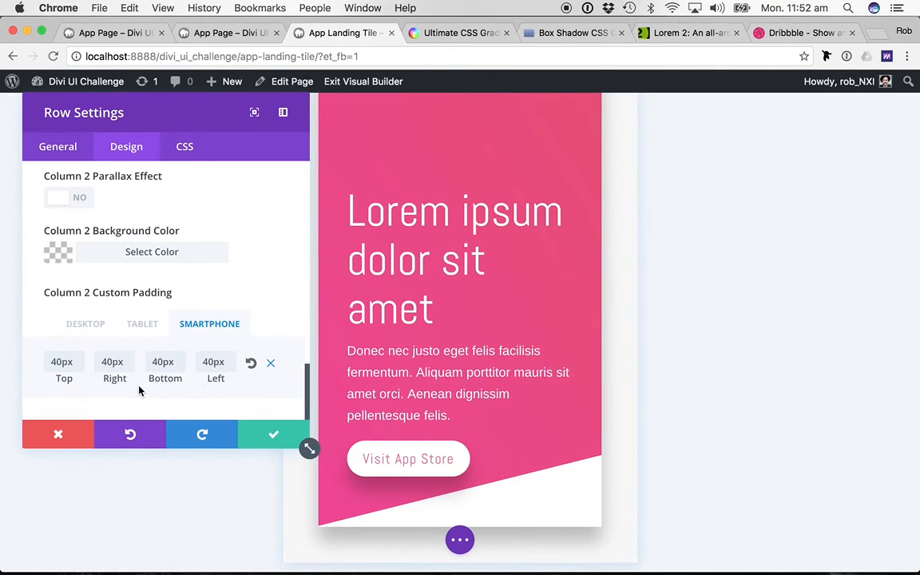
pyautogui.scroll(5, 387, 317)
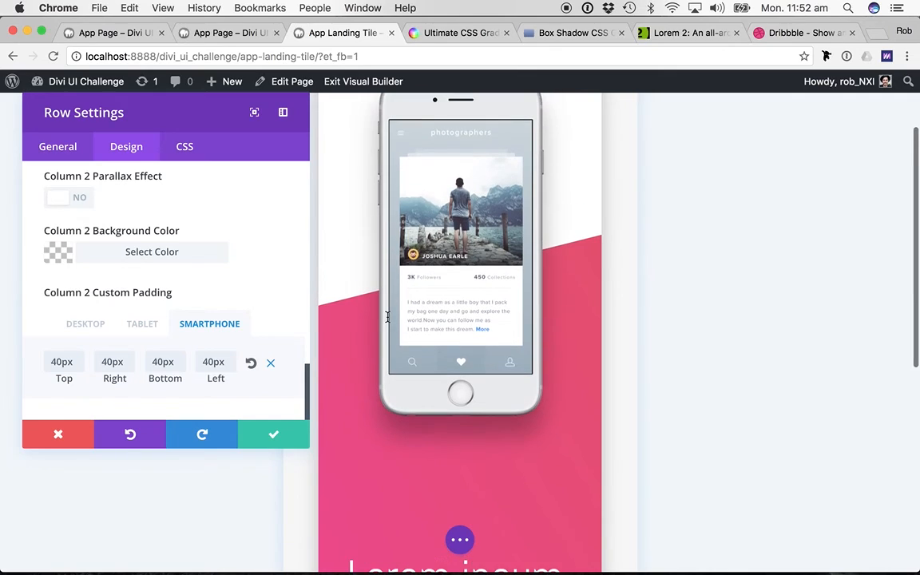
pyautogui.click(273, 429)
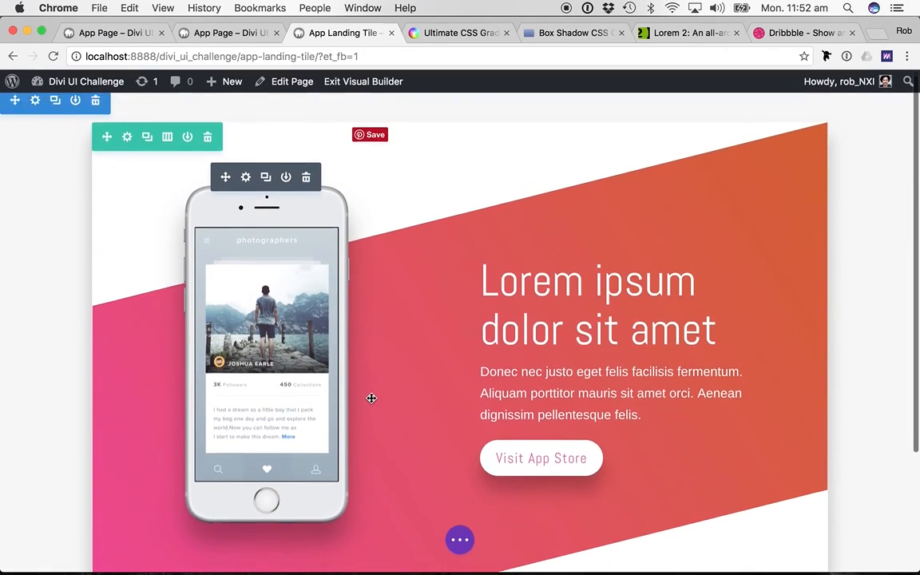
# - Save the landing tile page from the builder's page controls and collapse those controls again
pyautogui.scroll(-3, 372, 397)
pyautogui.scroll(2, 371, 398)
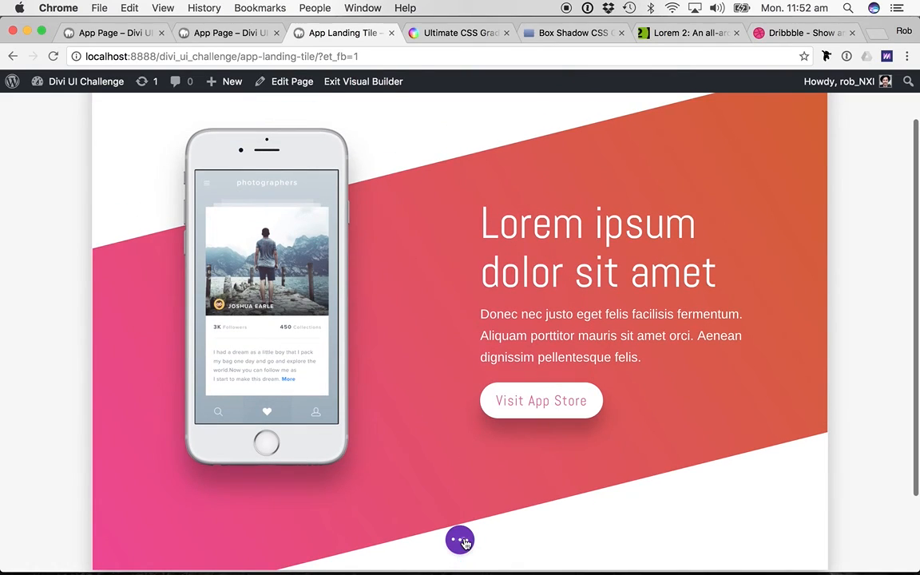
pyautogui.click(462, 542)
pyautogui.scroll(-2, 720, 419)
pyautogui.scroll(2, 721, 419)
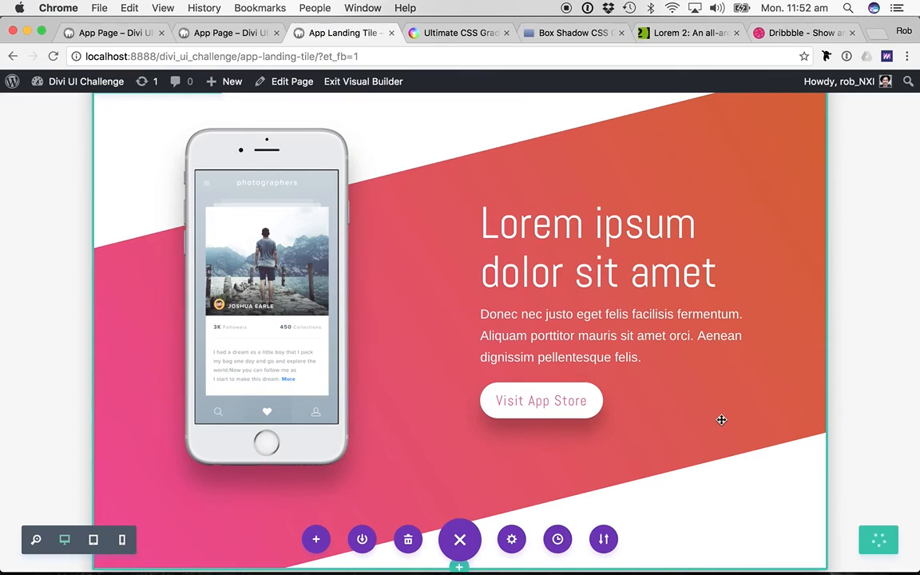
pyautogui.scroll(-1, 721, 419)
pyautogui.click(462, 540)
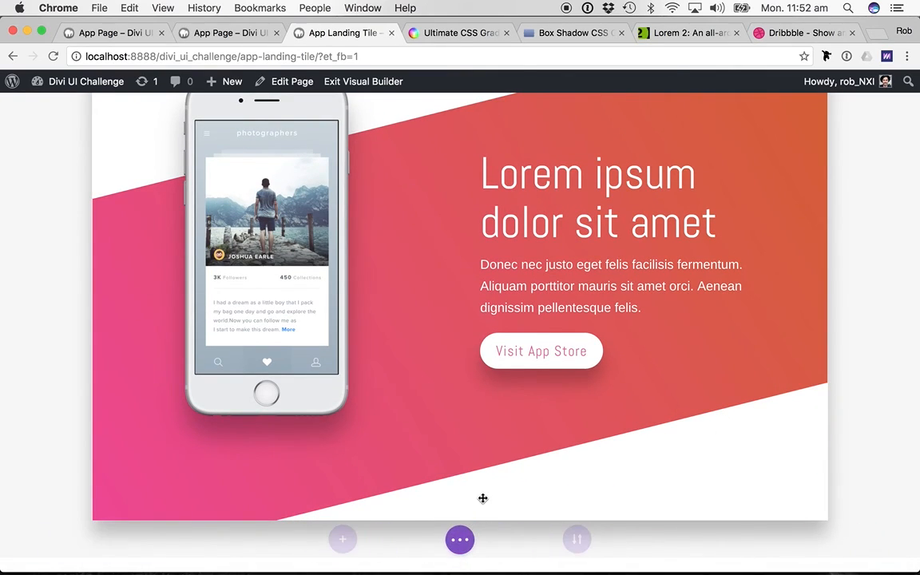
pyautogui.scroll(2, 482, 498)
pyautogui.scroll(-1, 419, 409)
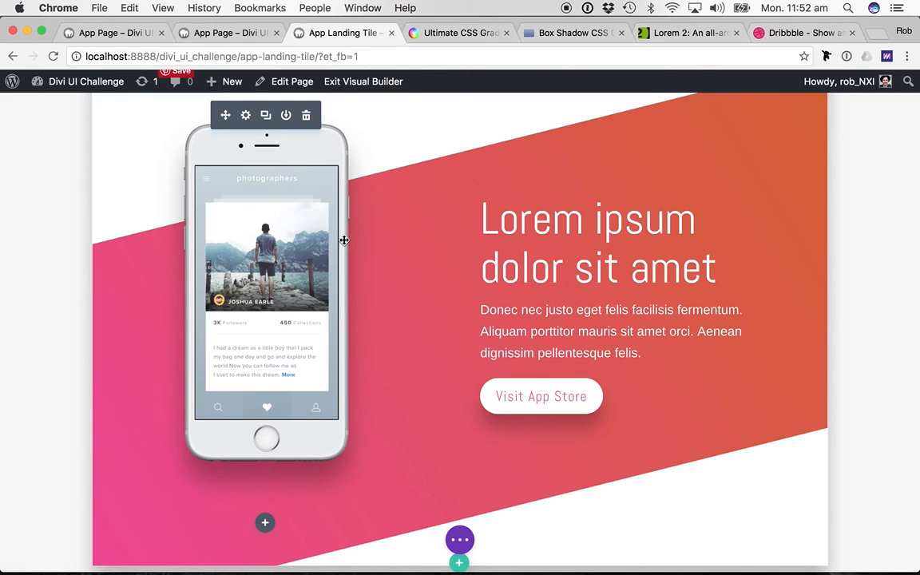
pyautogui.scroll(2, 407, 238)
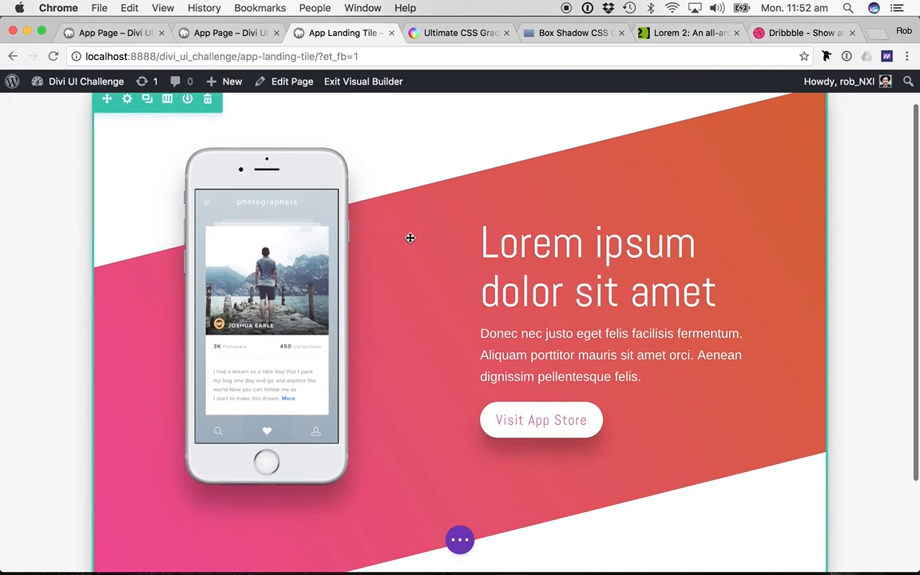
pyautogui.scroll(1, 409, 238)
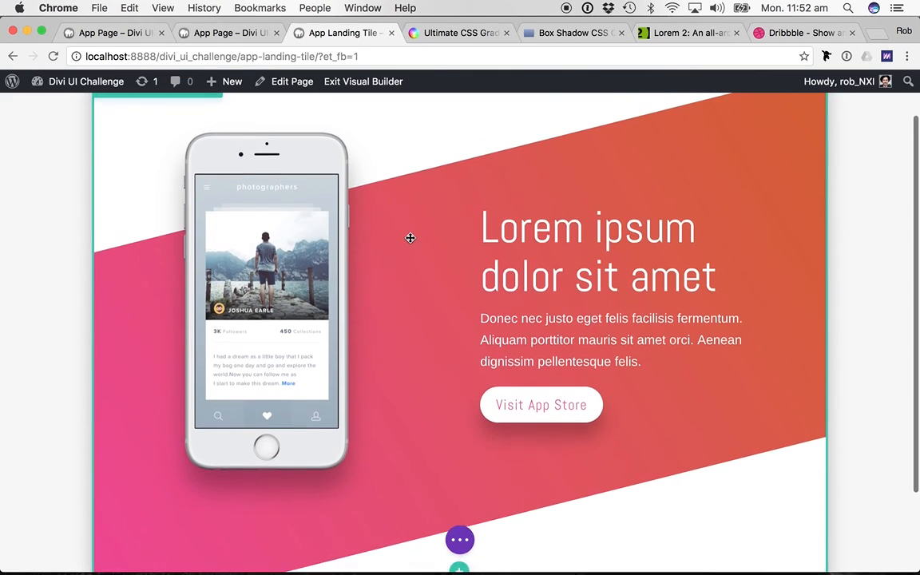